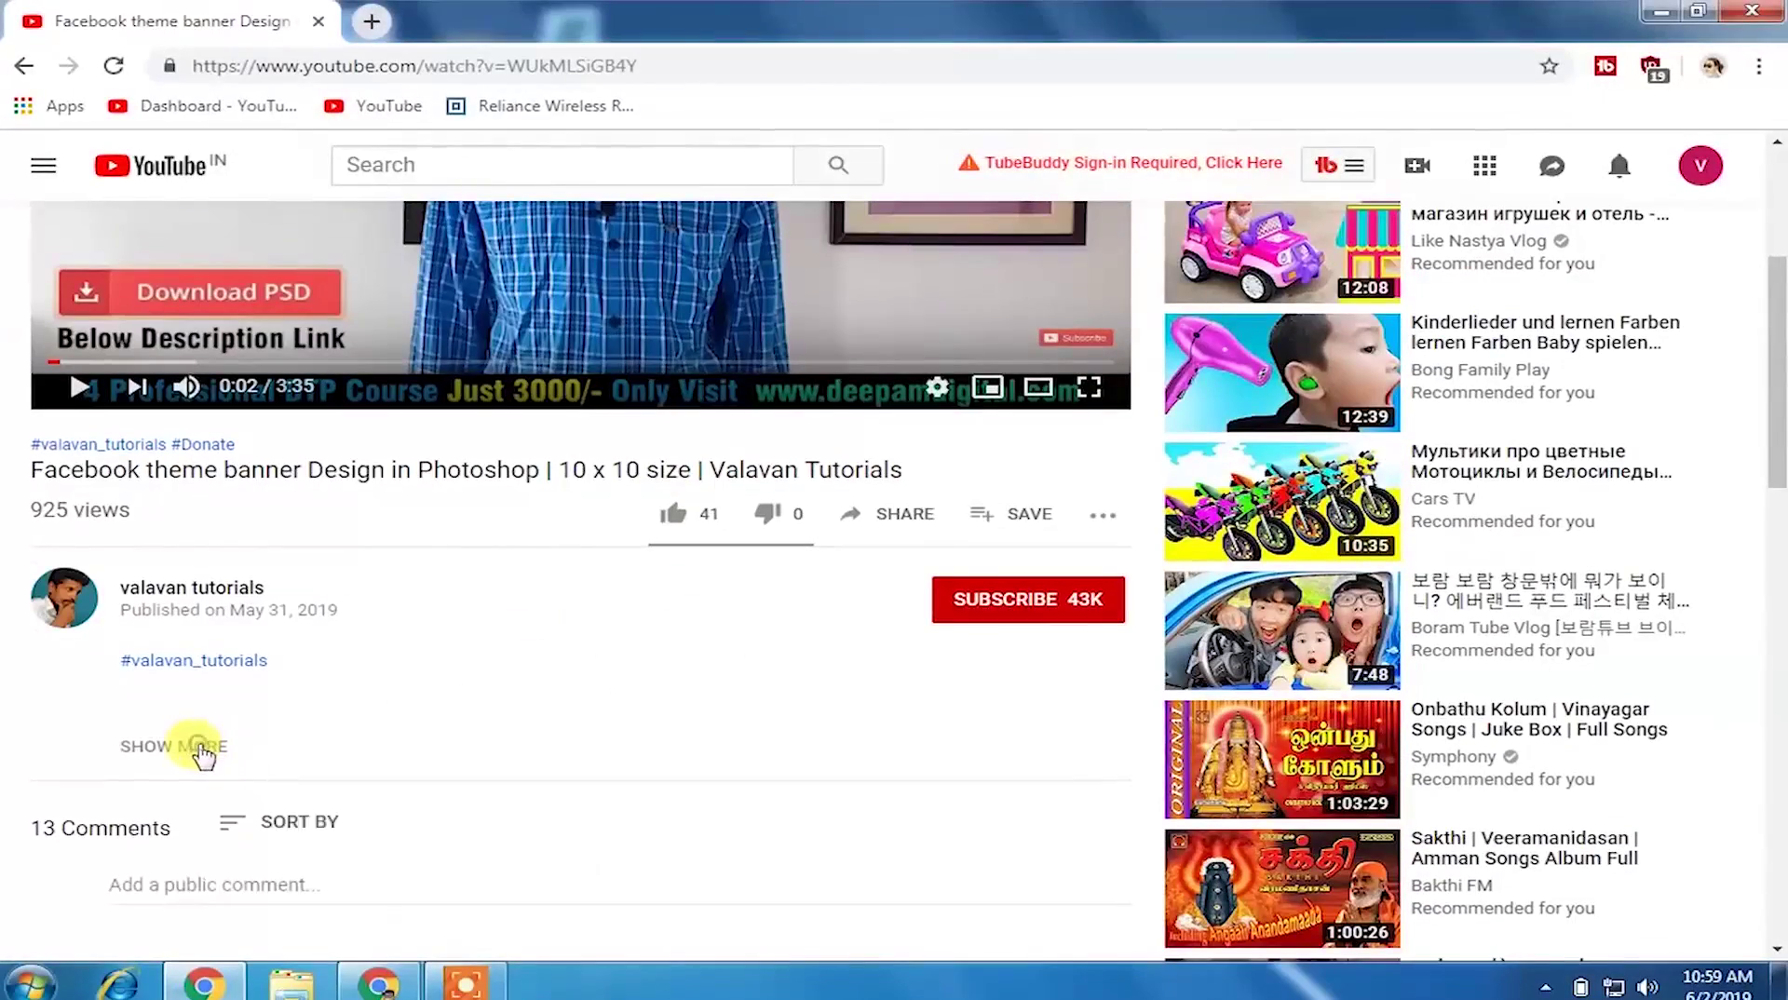
# Expand the video description and scroll through its crowdfunding, course and PSD download links
pyautogui.click(203, 755)
pyautogui.scroll(-3, 433, 693)
pyautogui.scroll(-1, 410, 680)
pyautogui.scroll(-1, 345, 661)
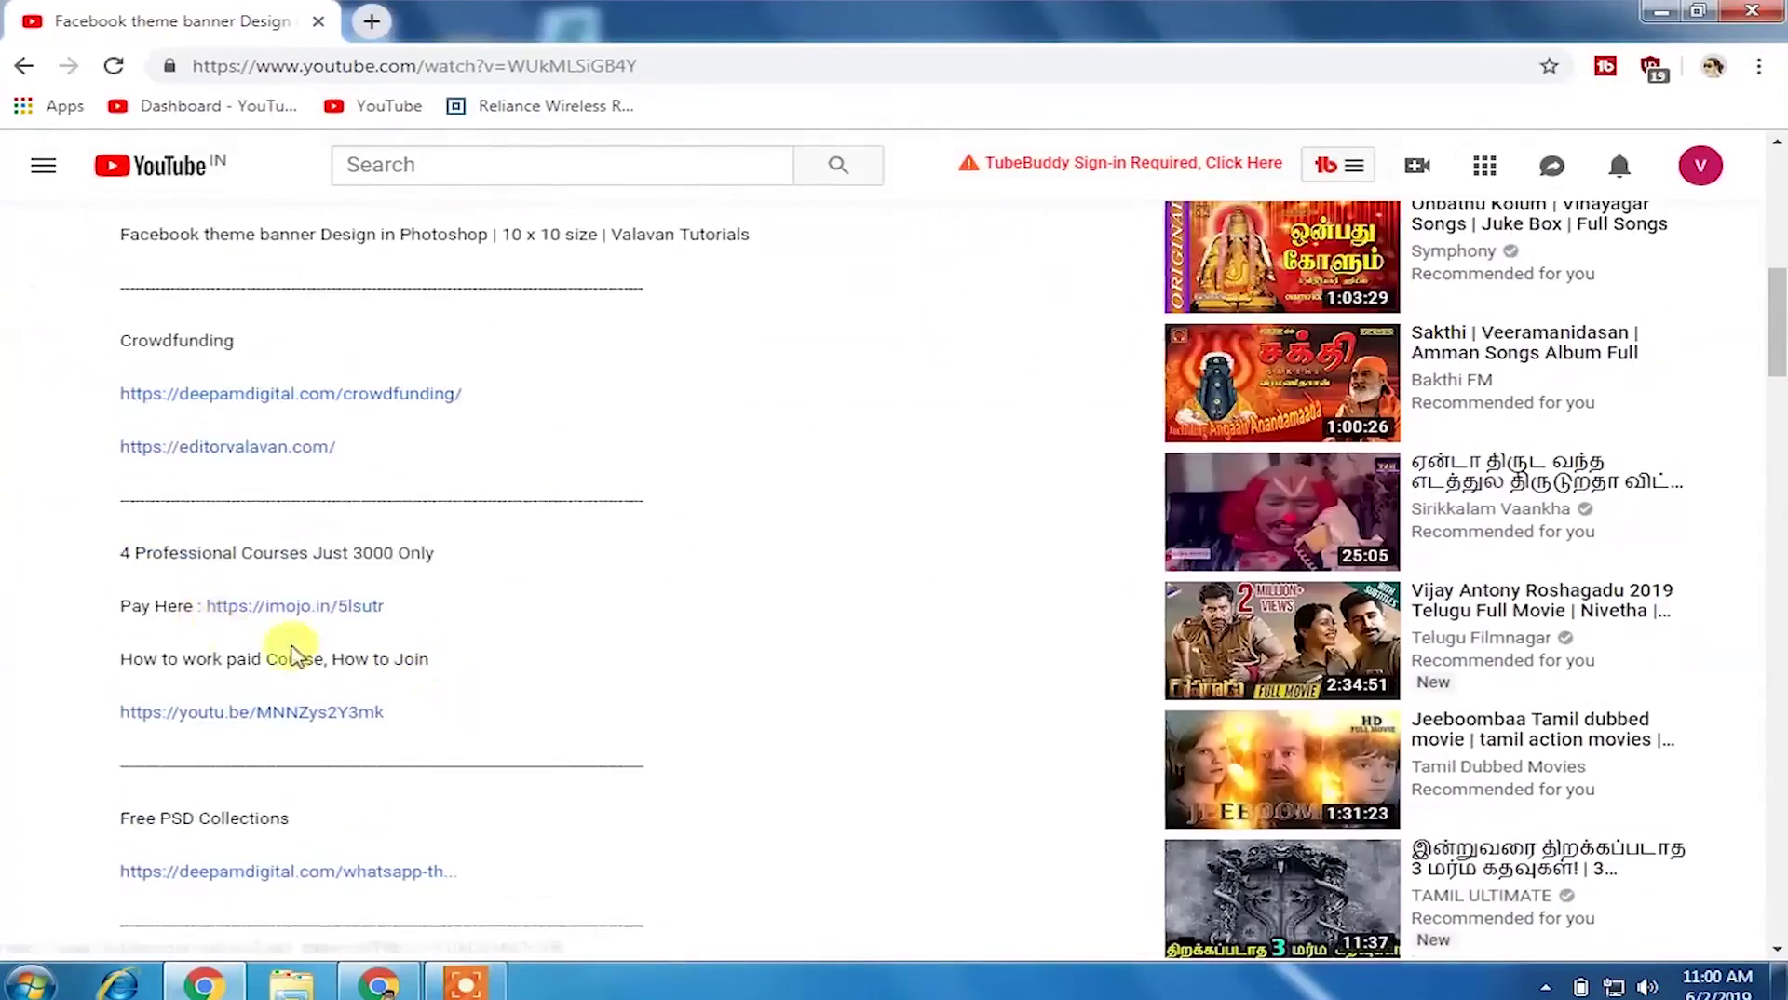
pyautogui.scroll(-2, 270, 652)
pyautogui.scroll(-1, 244, 651)
pyautogui.scroll(-1, 247, 654)
pyautogui.scroll(-1, 265, 662)
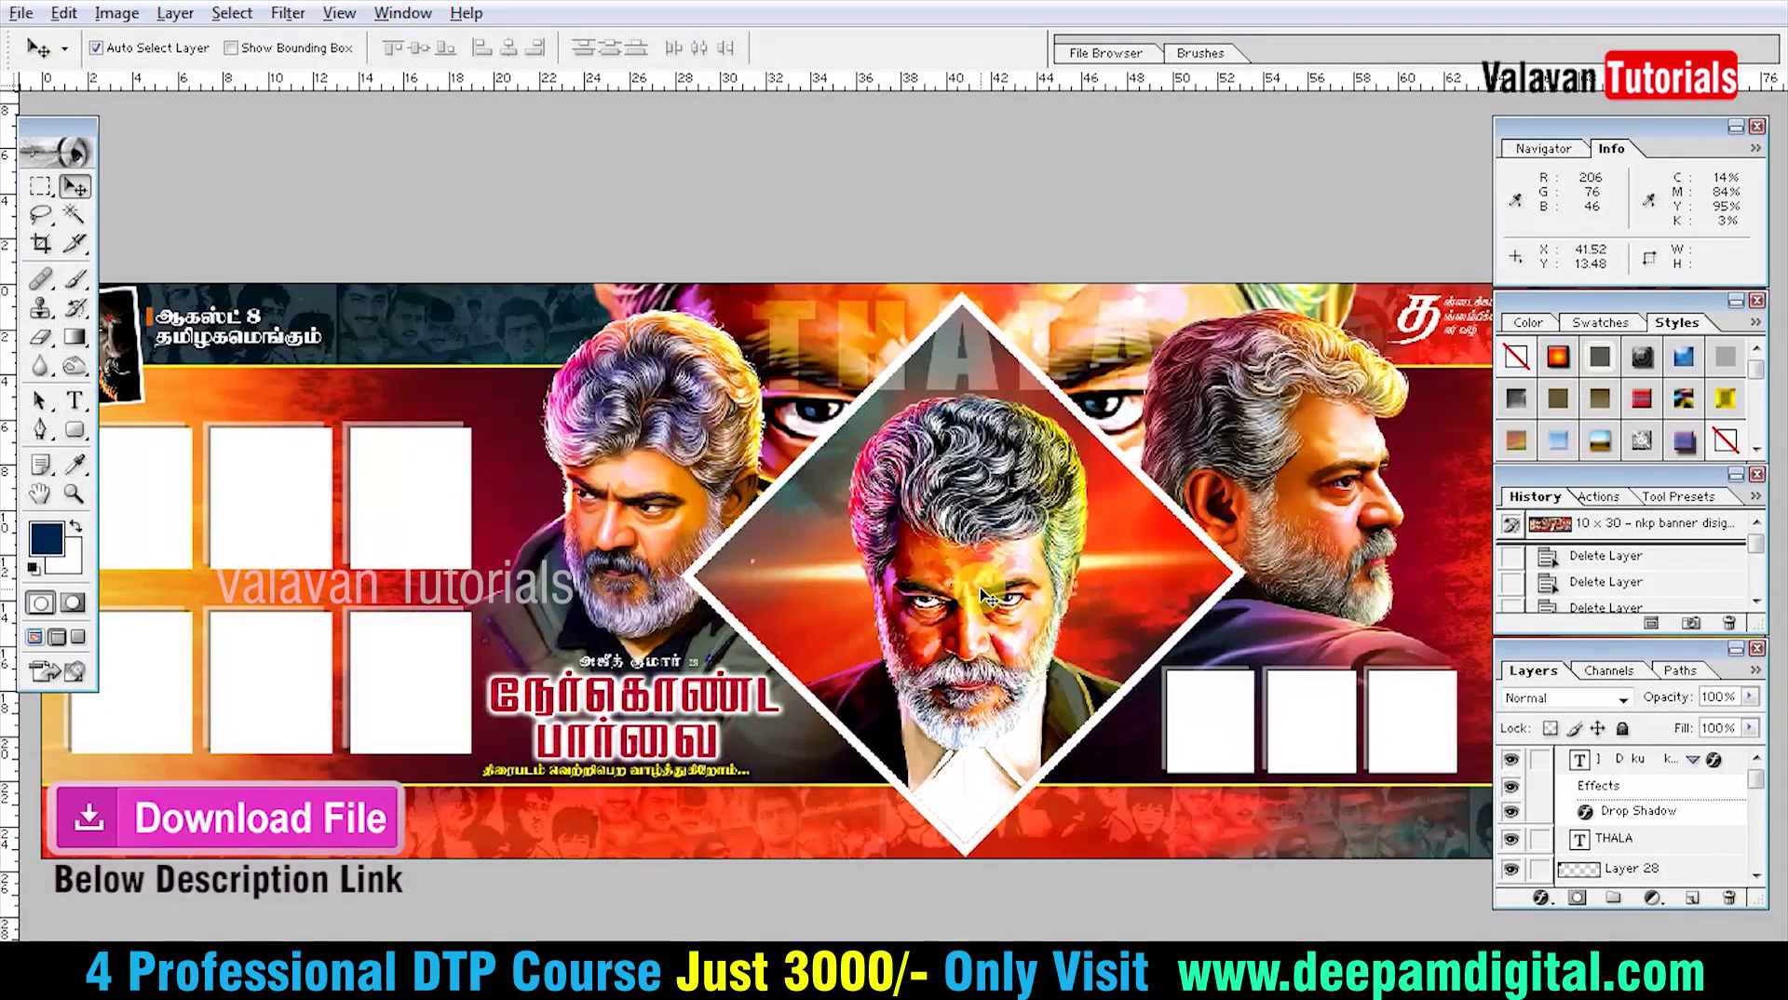
pyautogui.press('Tab')
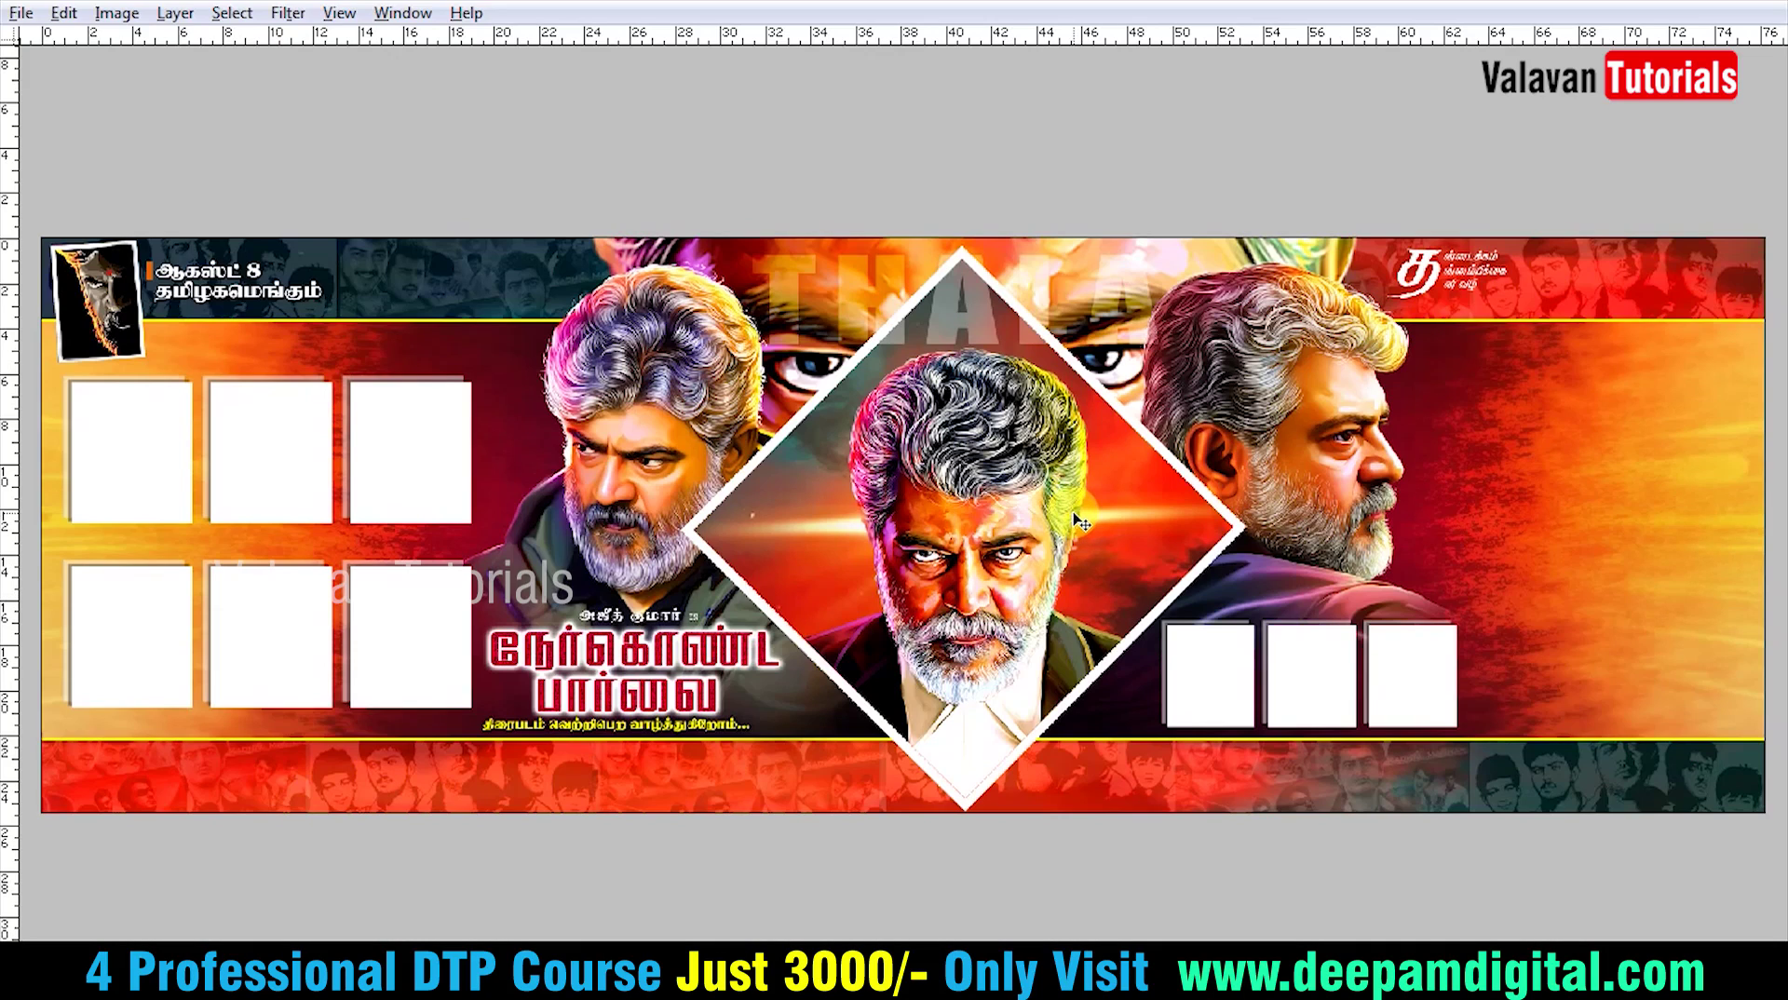
pyautogui.click(1017, 460)
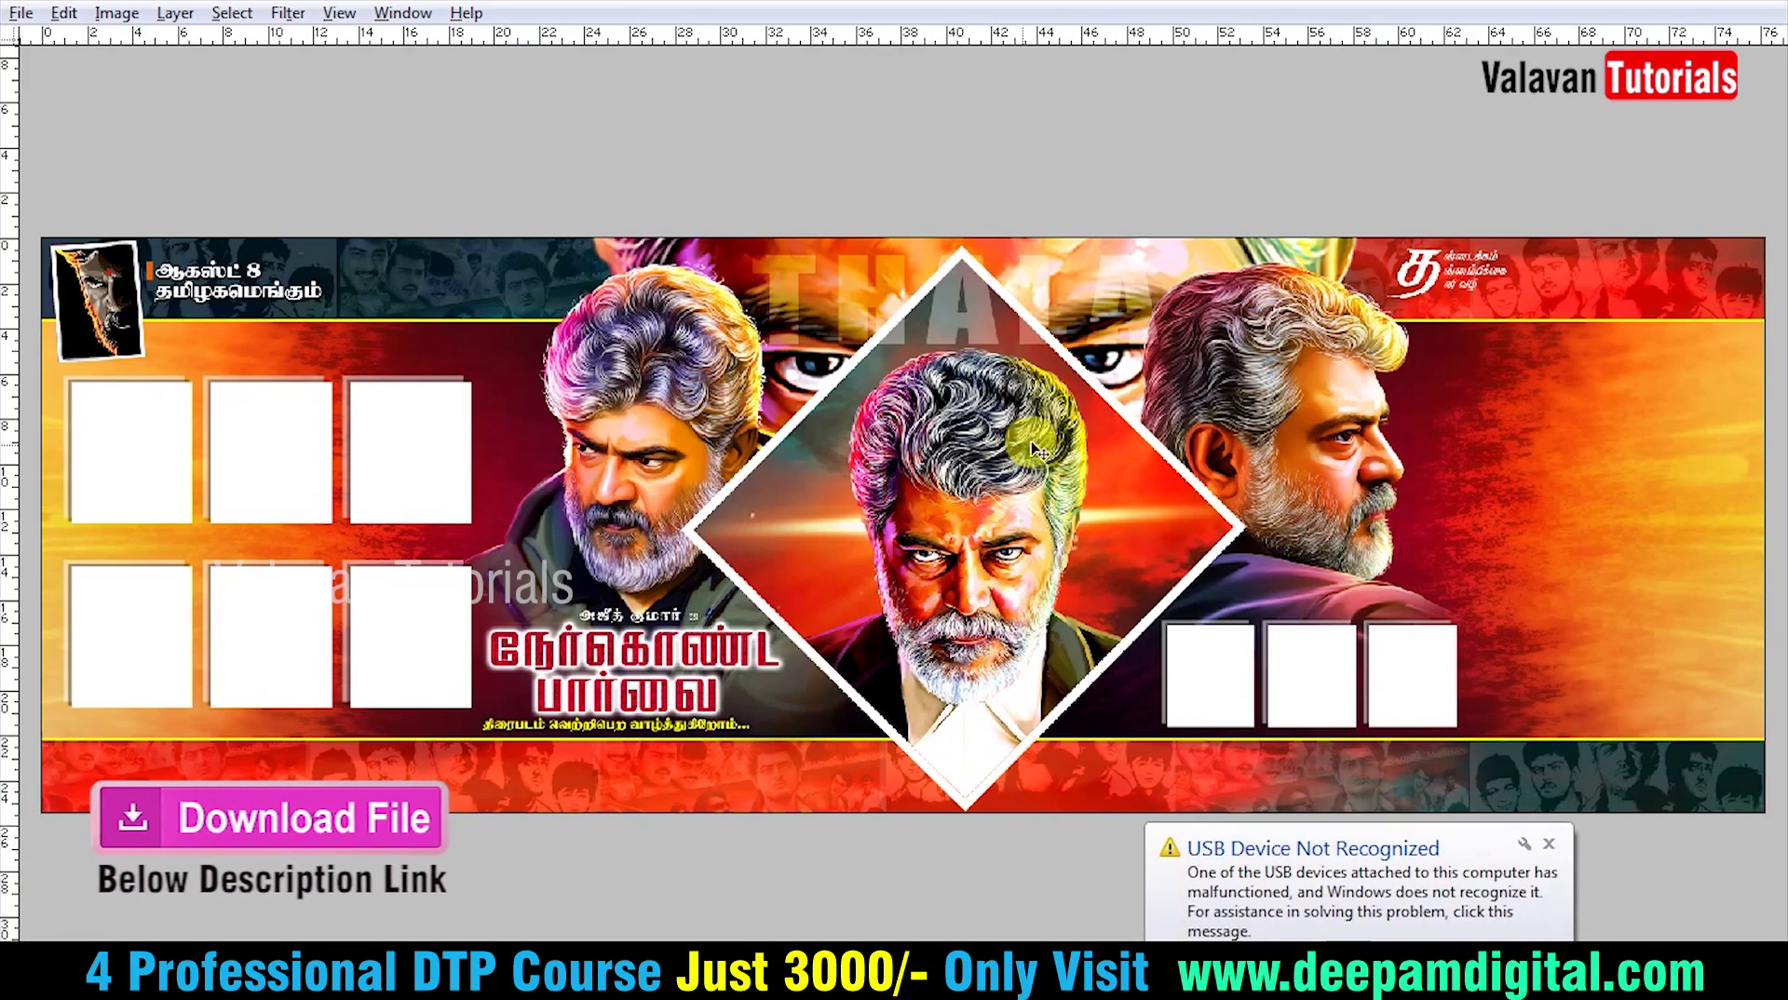
pyautogui.click(1547, 843)
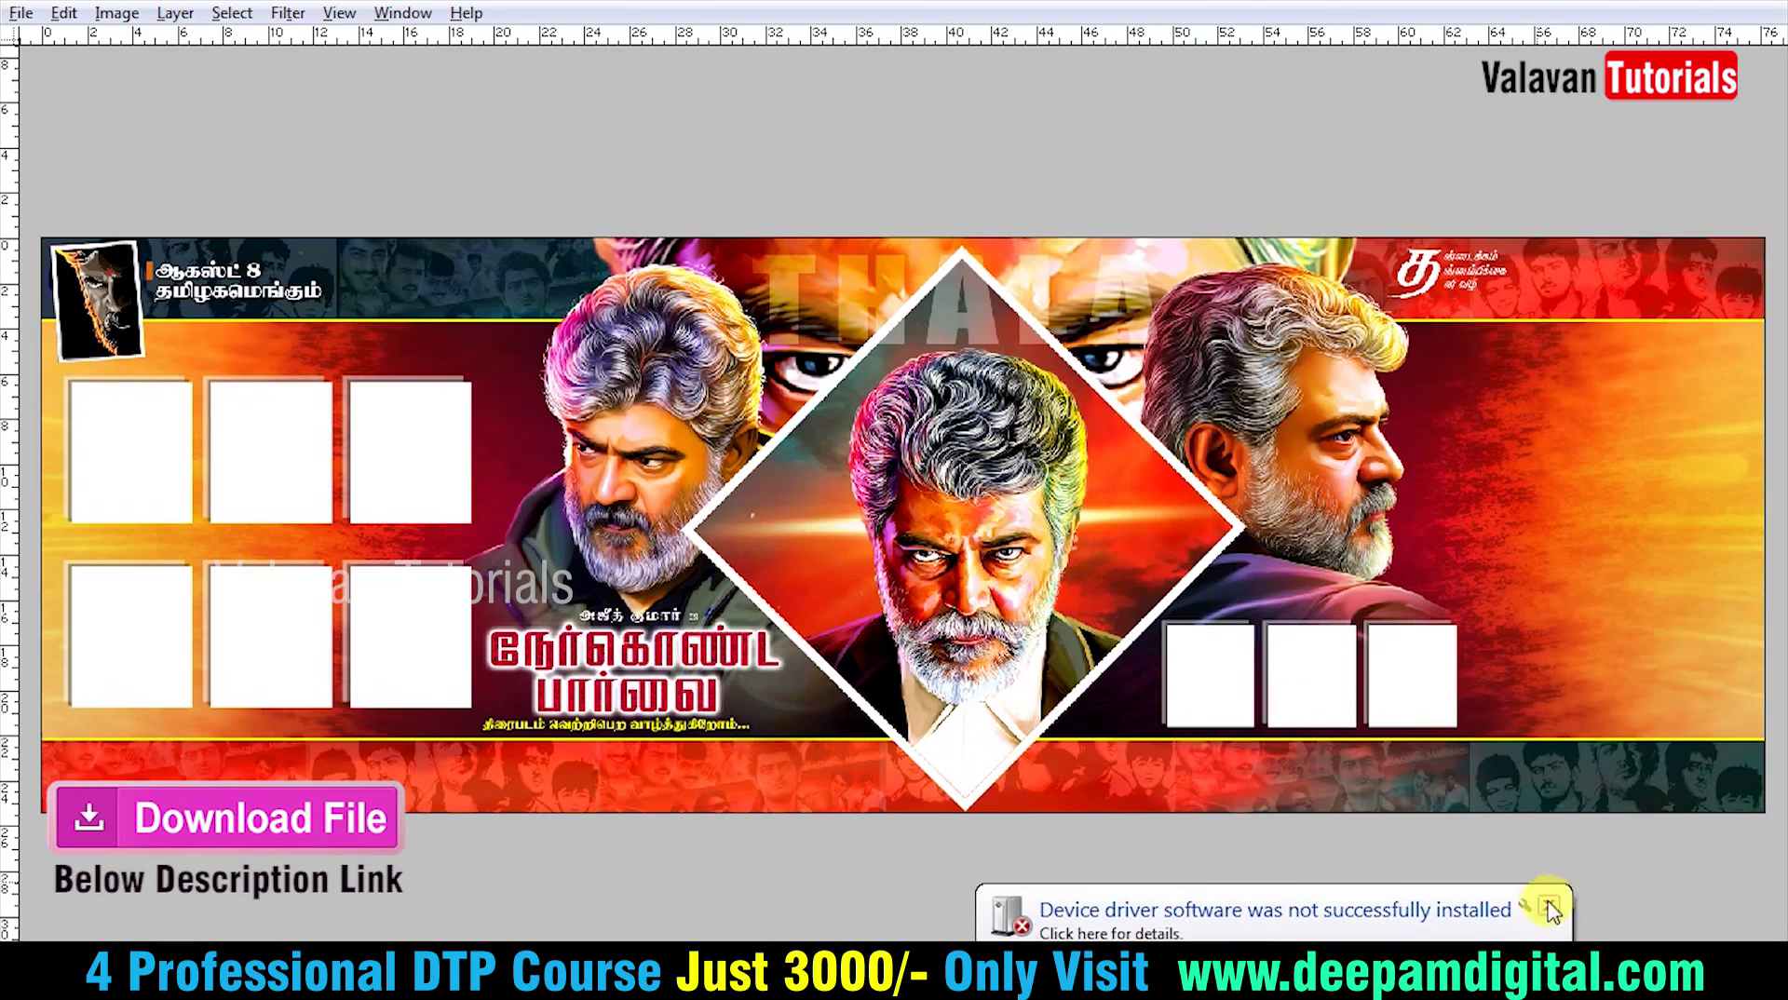
pyautogui.click(1547, 905)
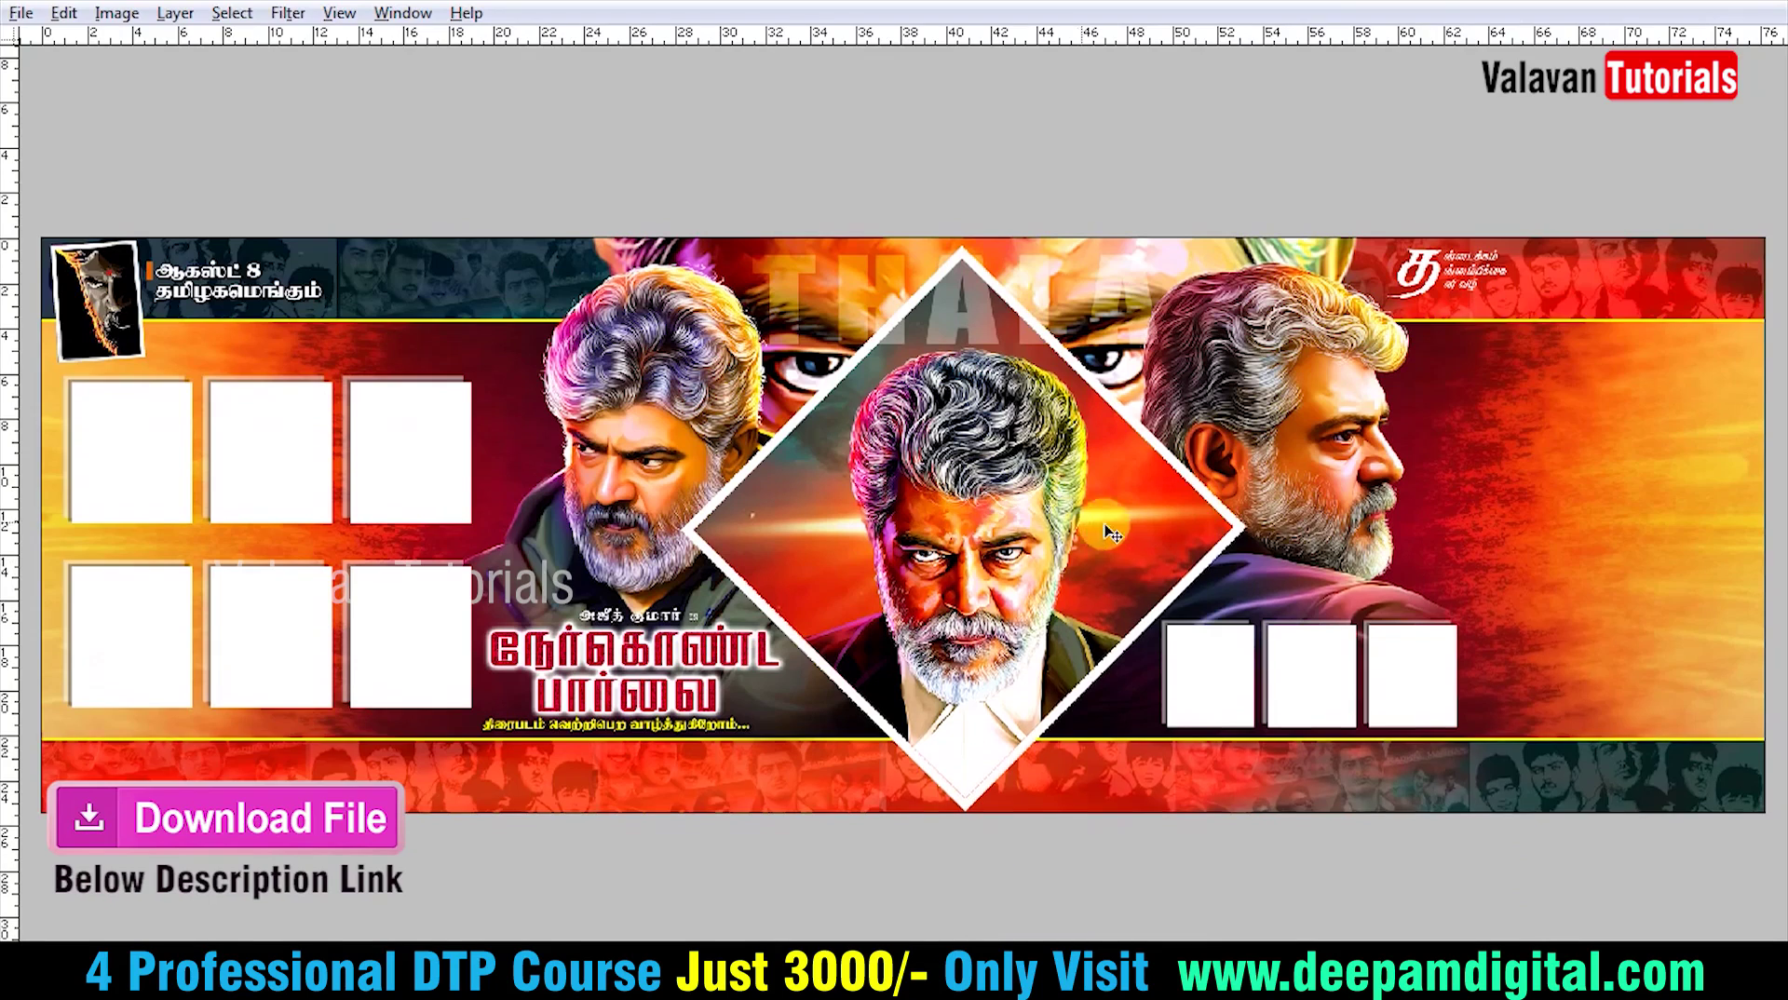
pyautogui.press('Tab')
# Hide every banner layer except the Background, leaving a plain white canvas
pyautogui.scroll(-3, 1545, 868)
pyautogui.scroll(-3, 1601, 866)
pyautogui.scroll(-3, 1667, 866)
pyautogui.scroll(-3, 1724, 864)
pyautogui.scroll(-3, 1589, 885)
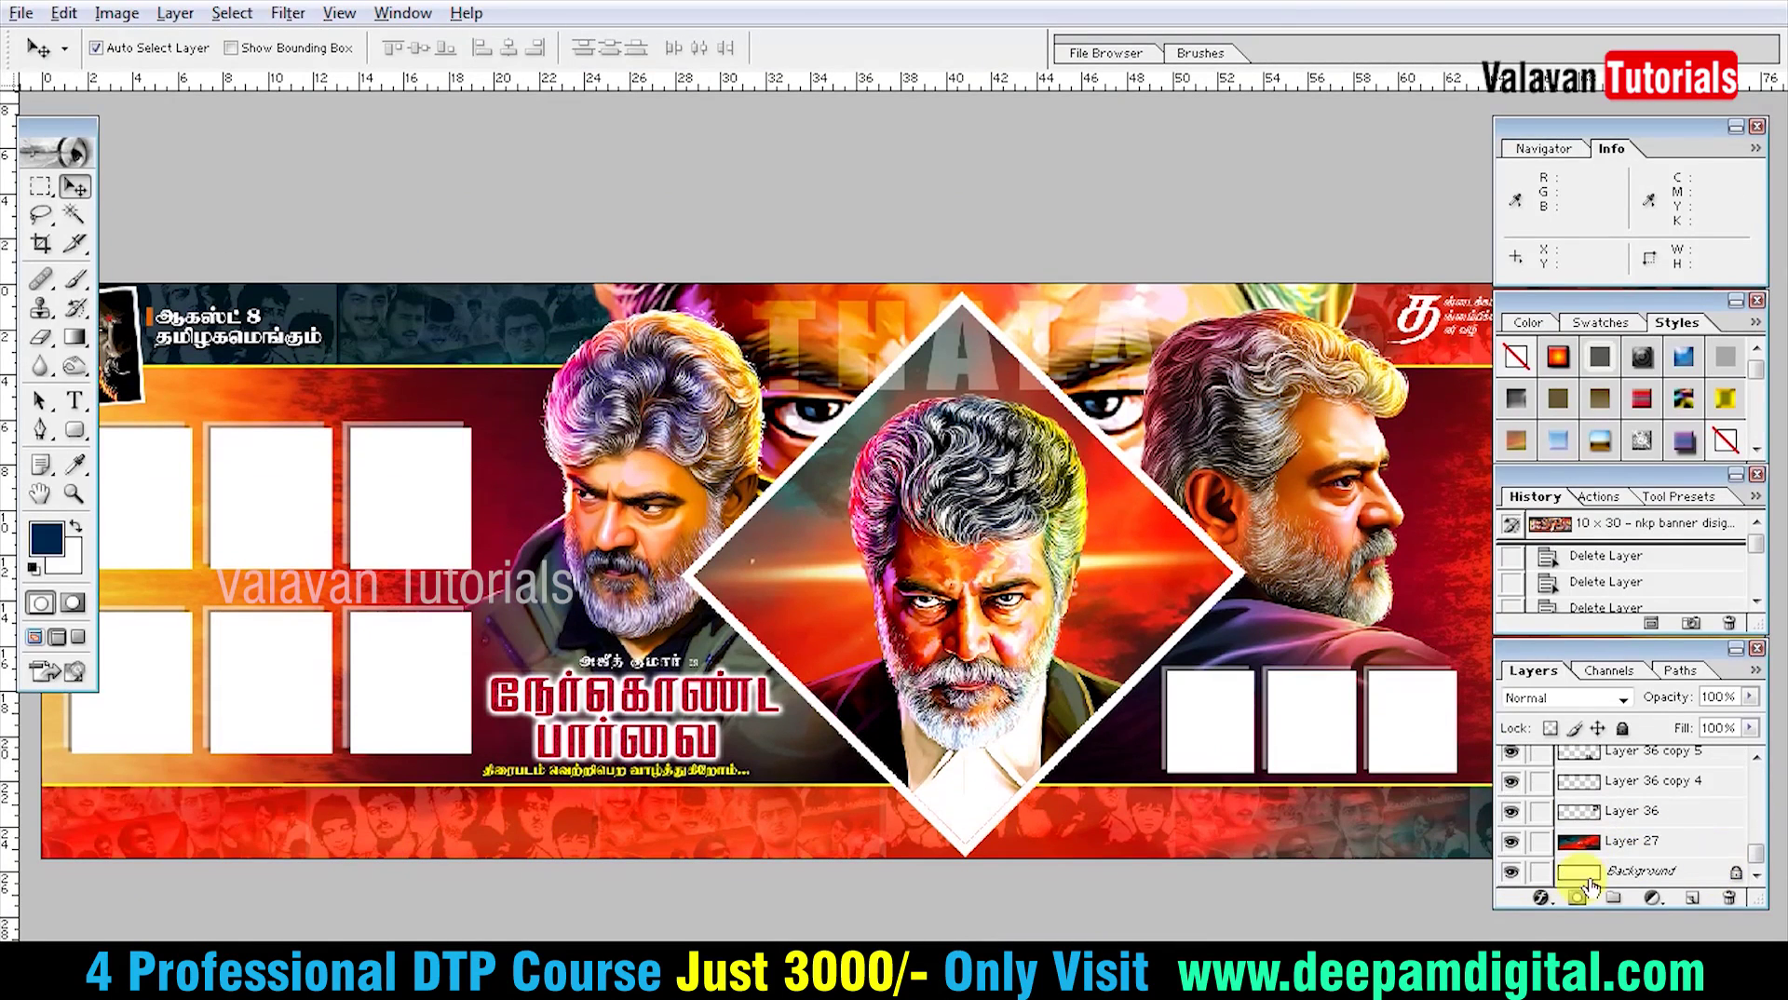
pyautogui.keyDown('alt'); pyautogui.click(1510, 872); pyautogui.keyUp('alt')
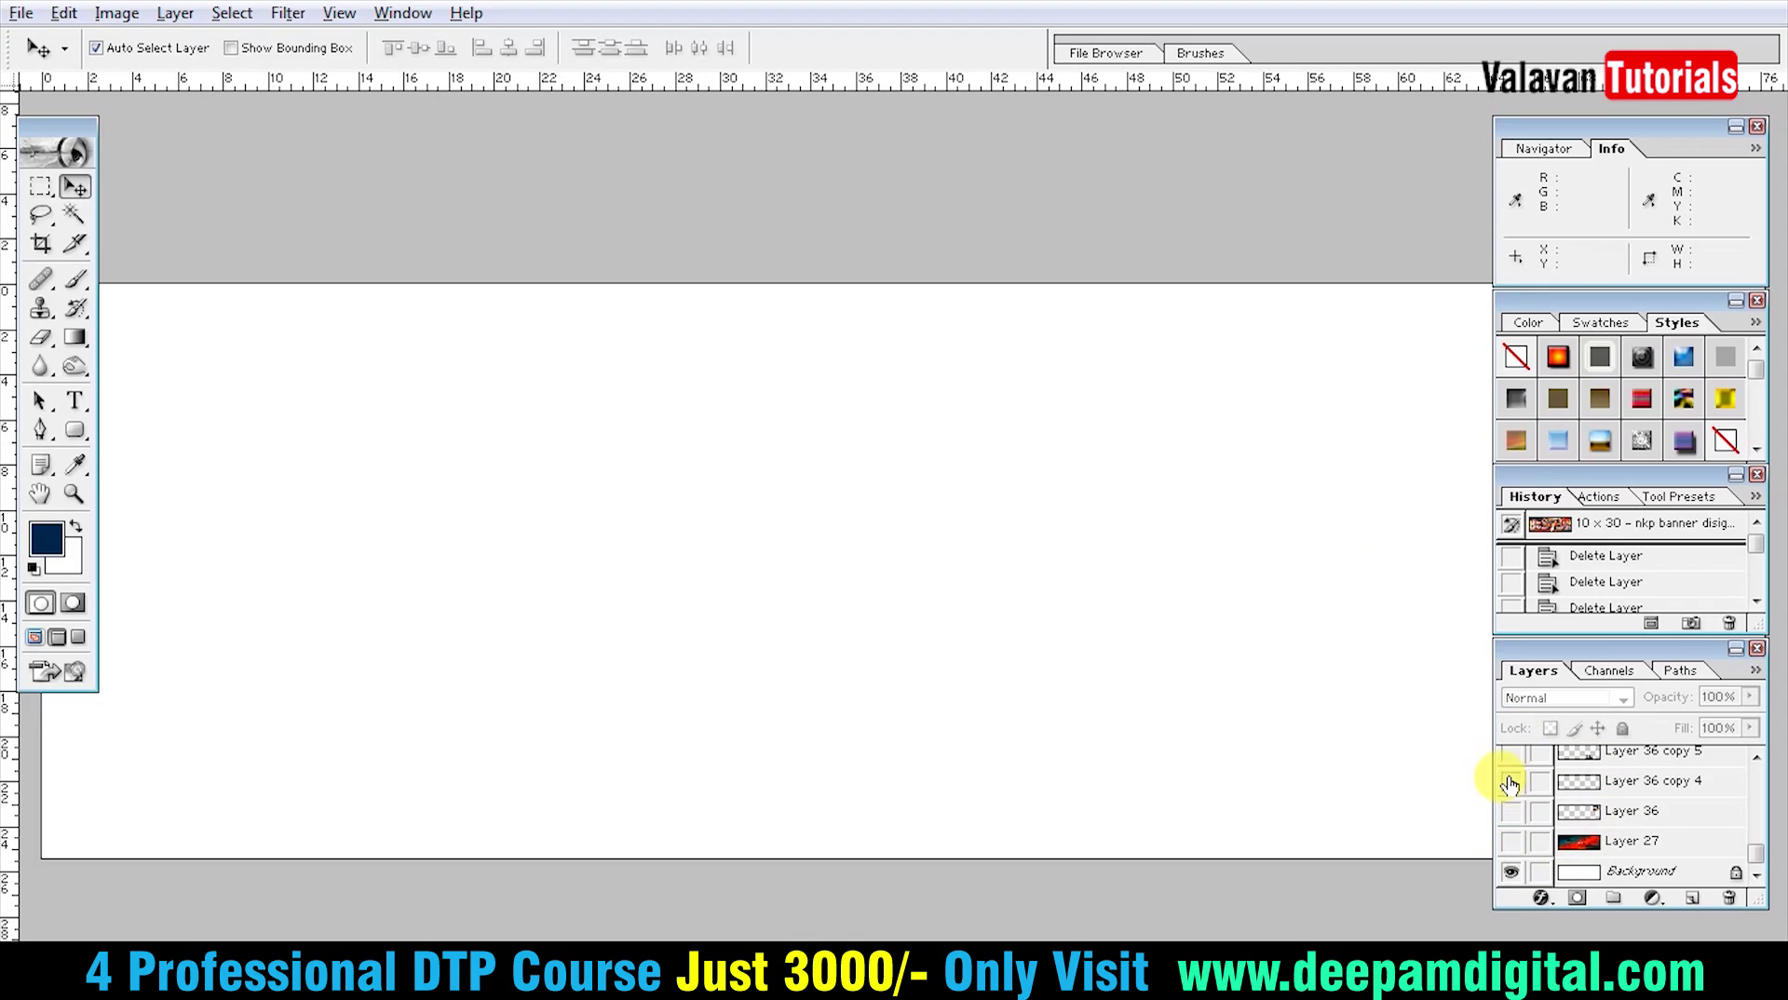
pyautogui.hotkey('ctrl', 'o')
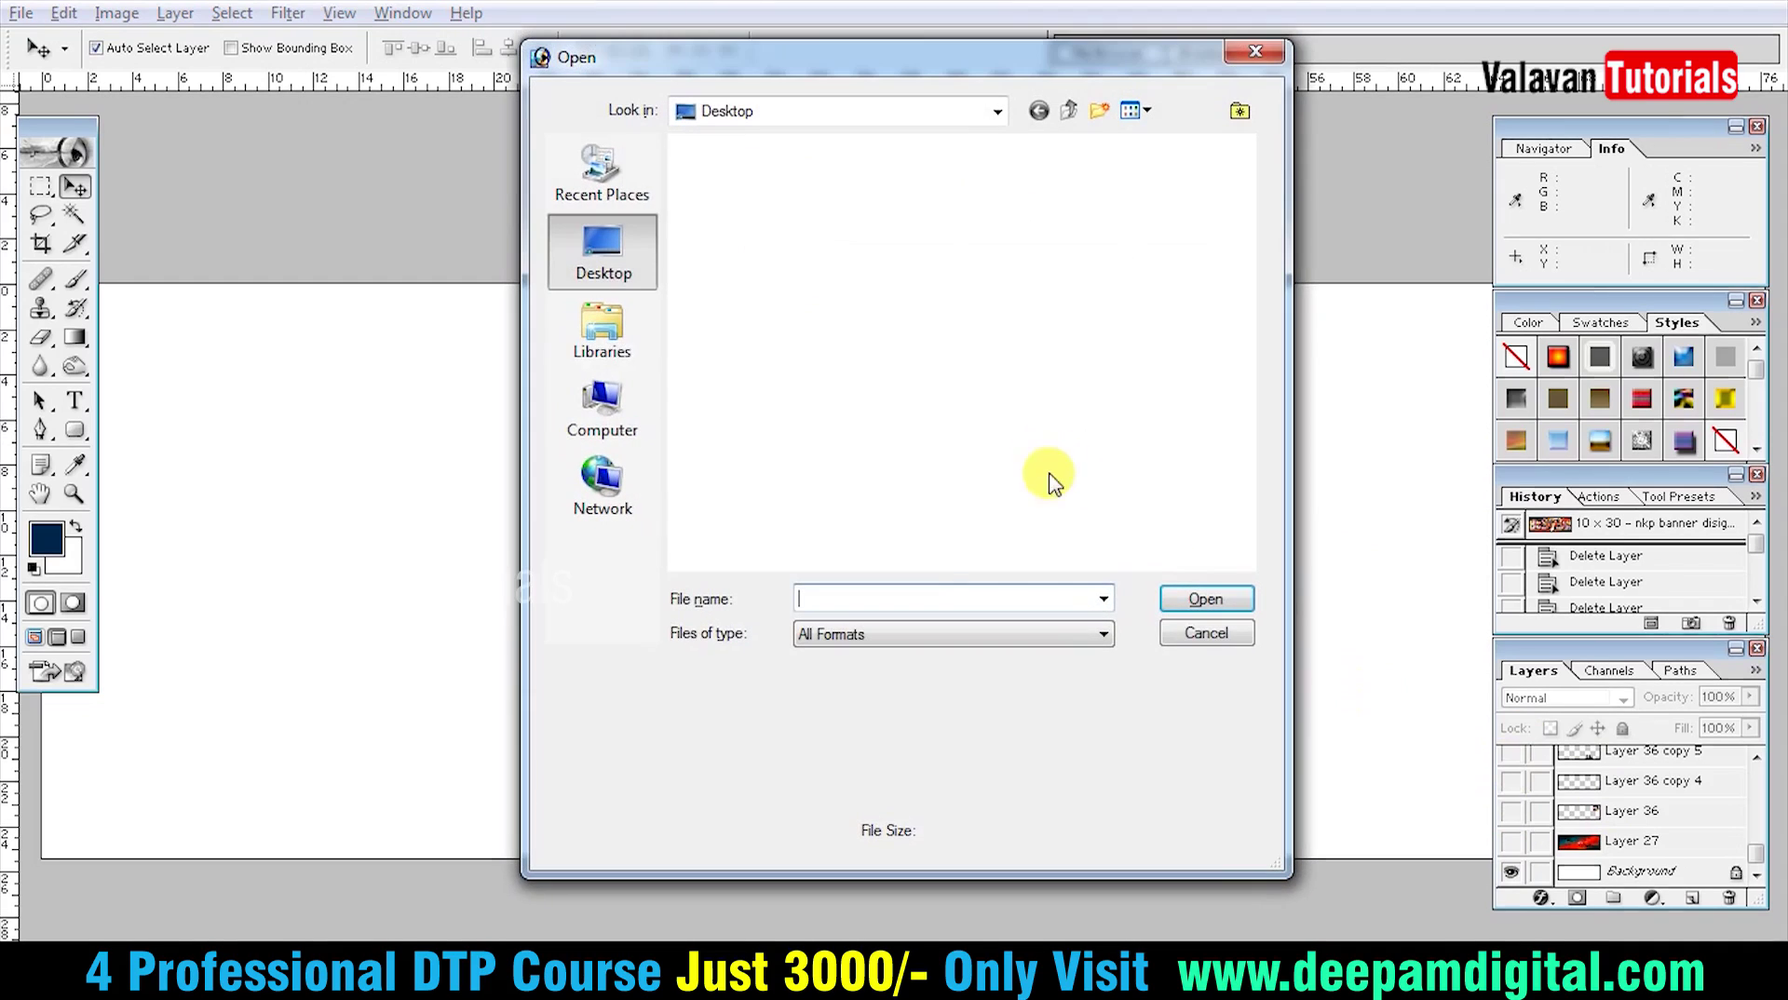
pyautogui.doubleClick(1022, 244)
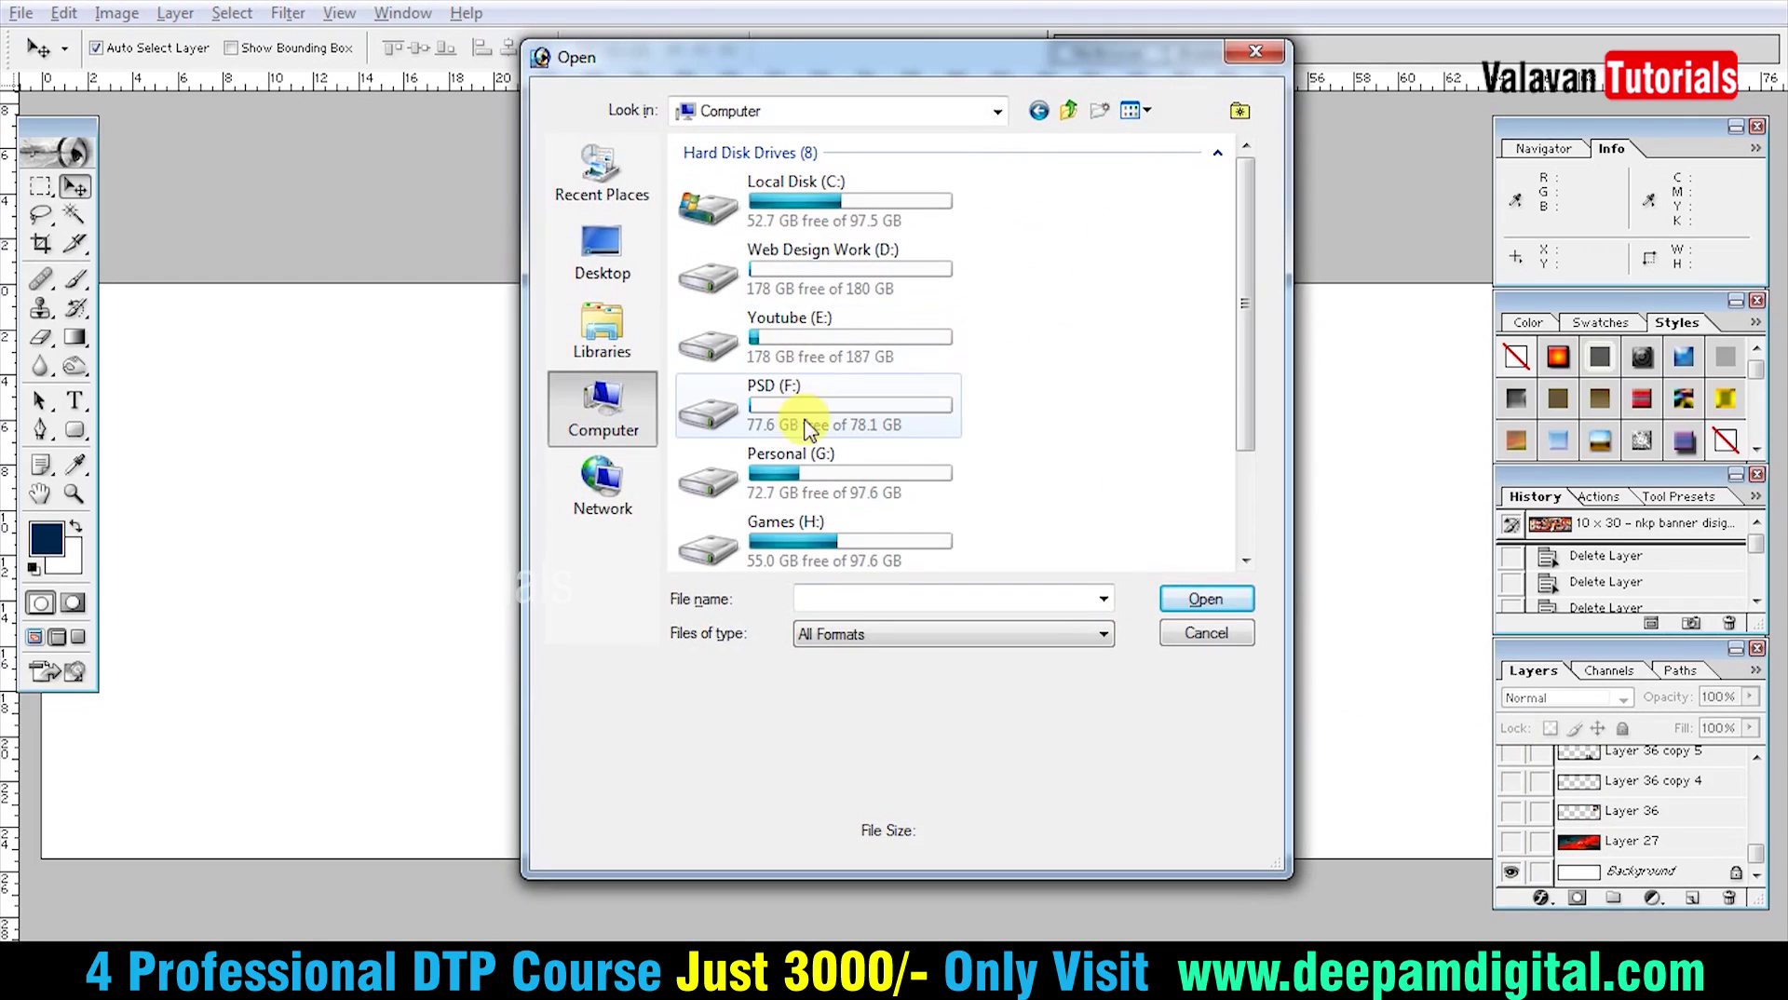
pyautogui.doubleClick(844, 475)
pyautogui.doubleClick(730, 178)
pyautogui.click(792, 230)
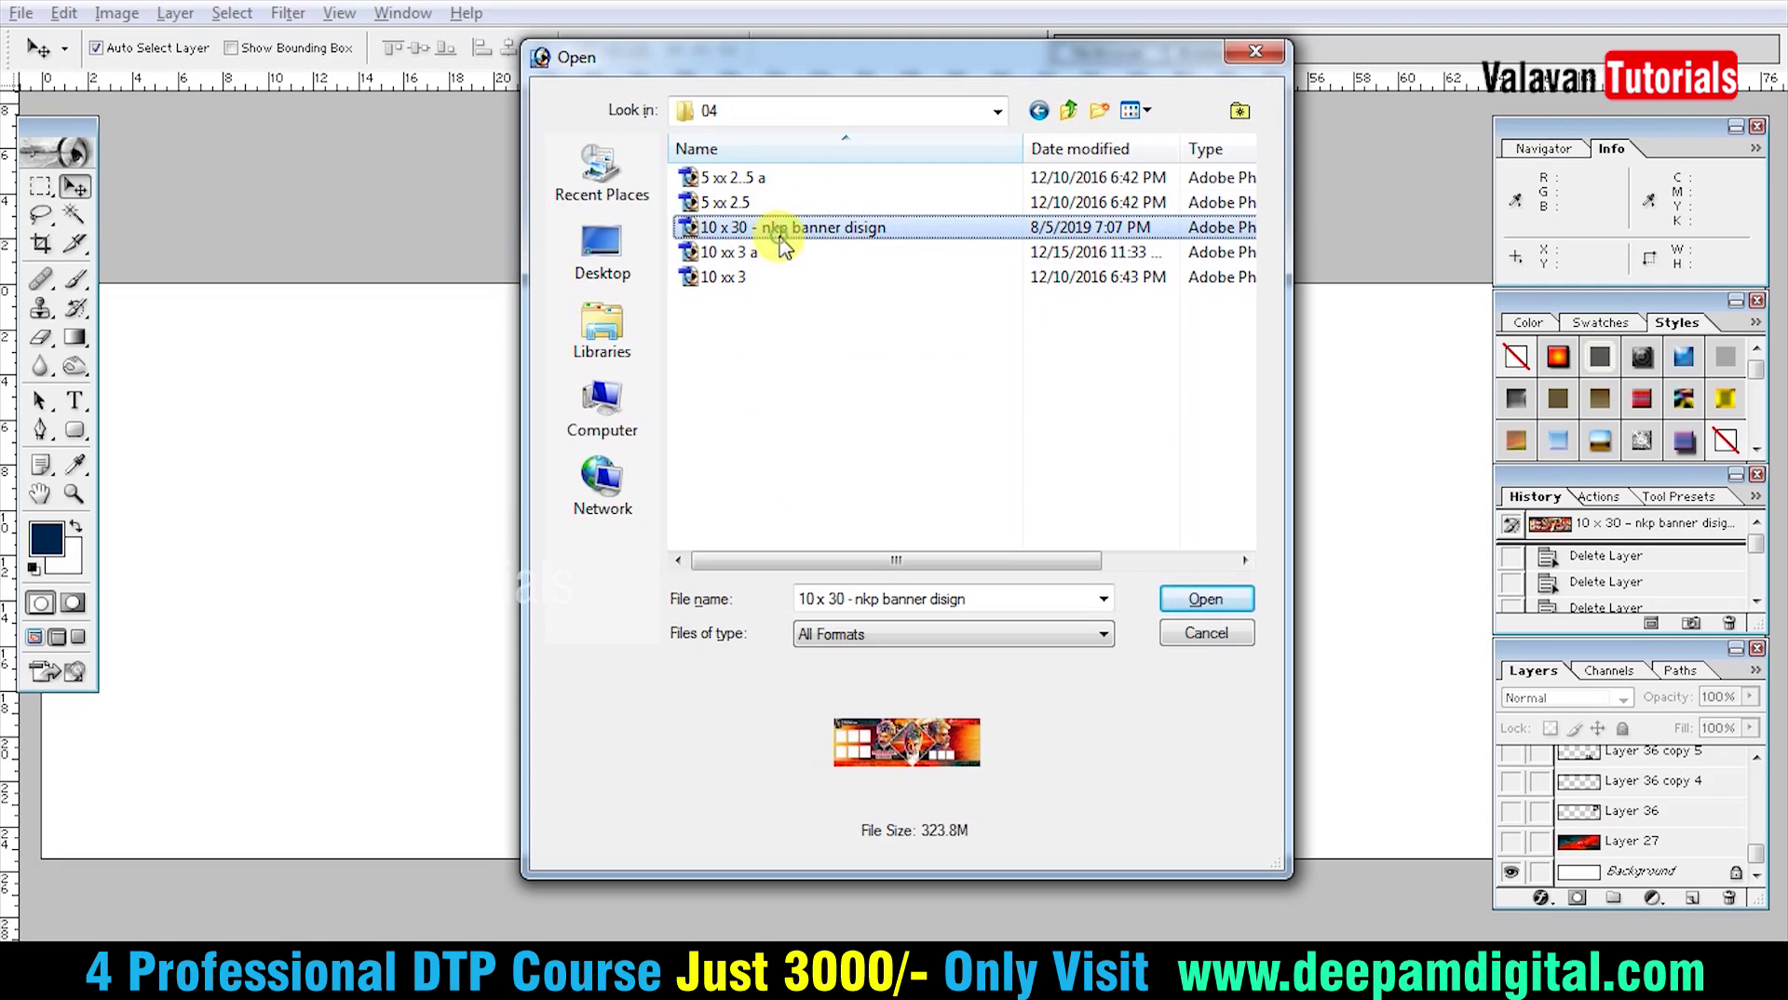
pyautogui.moveTo(816, 232)
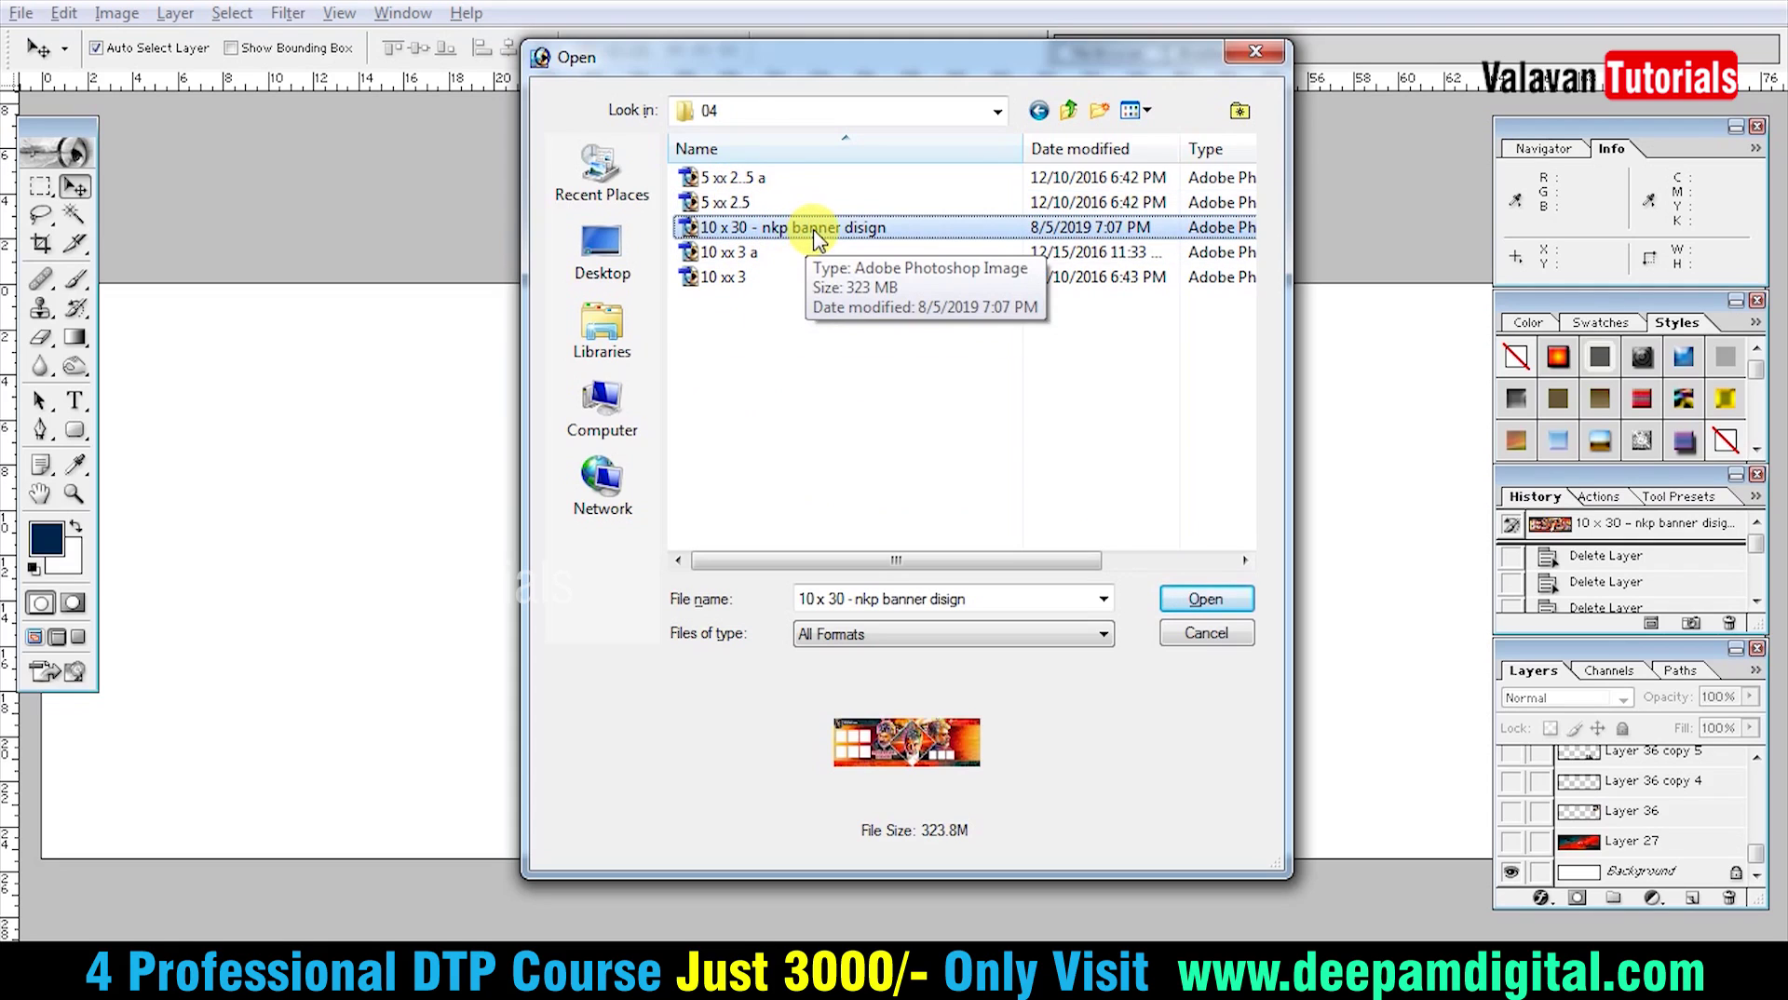
pyautogui.rightClick(843, 237)
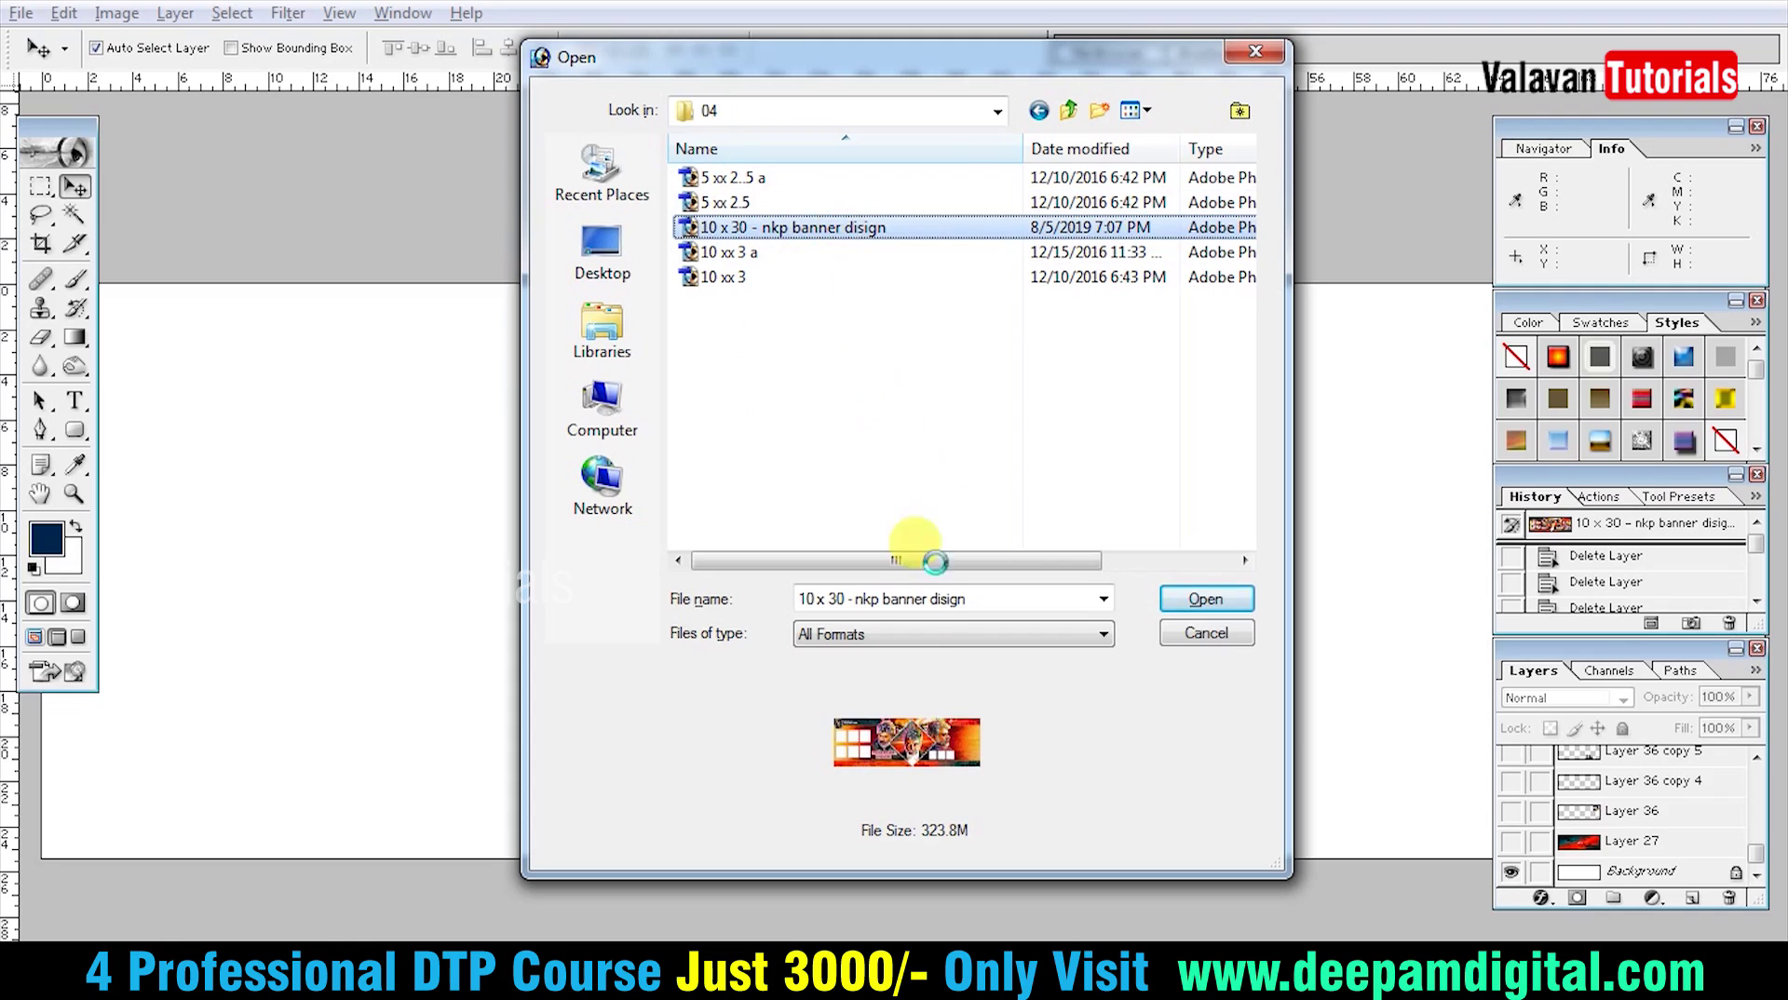
pyautogui.click(969, 743)
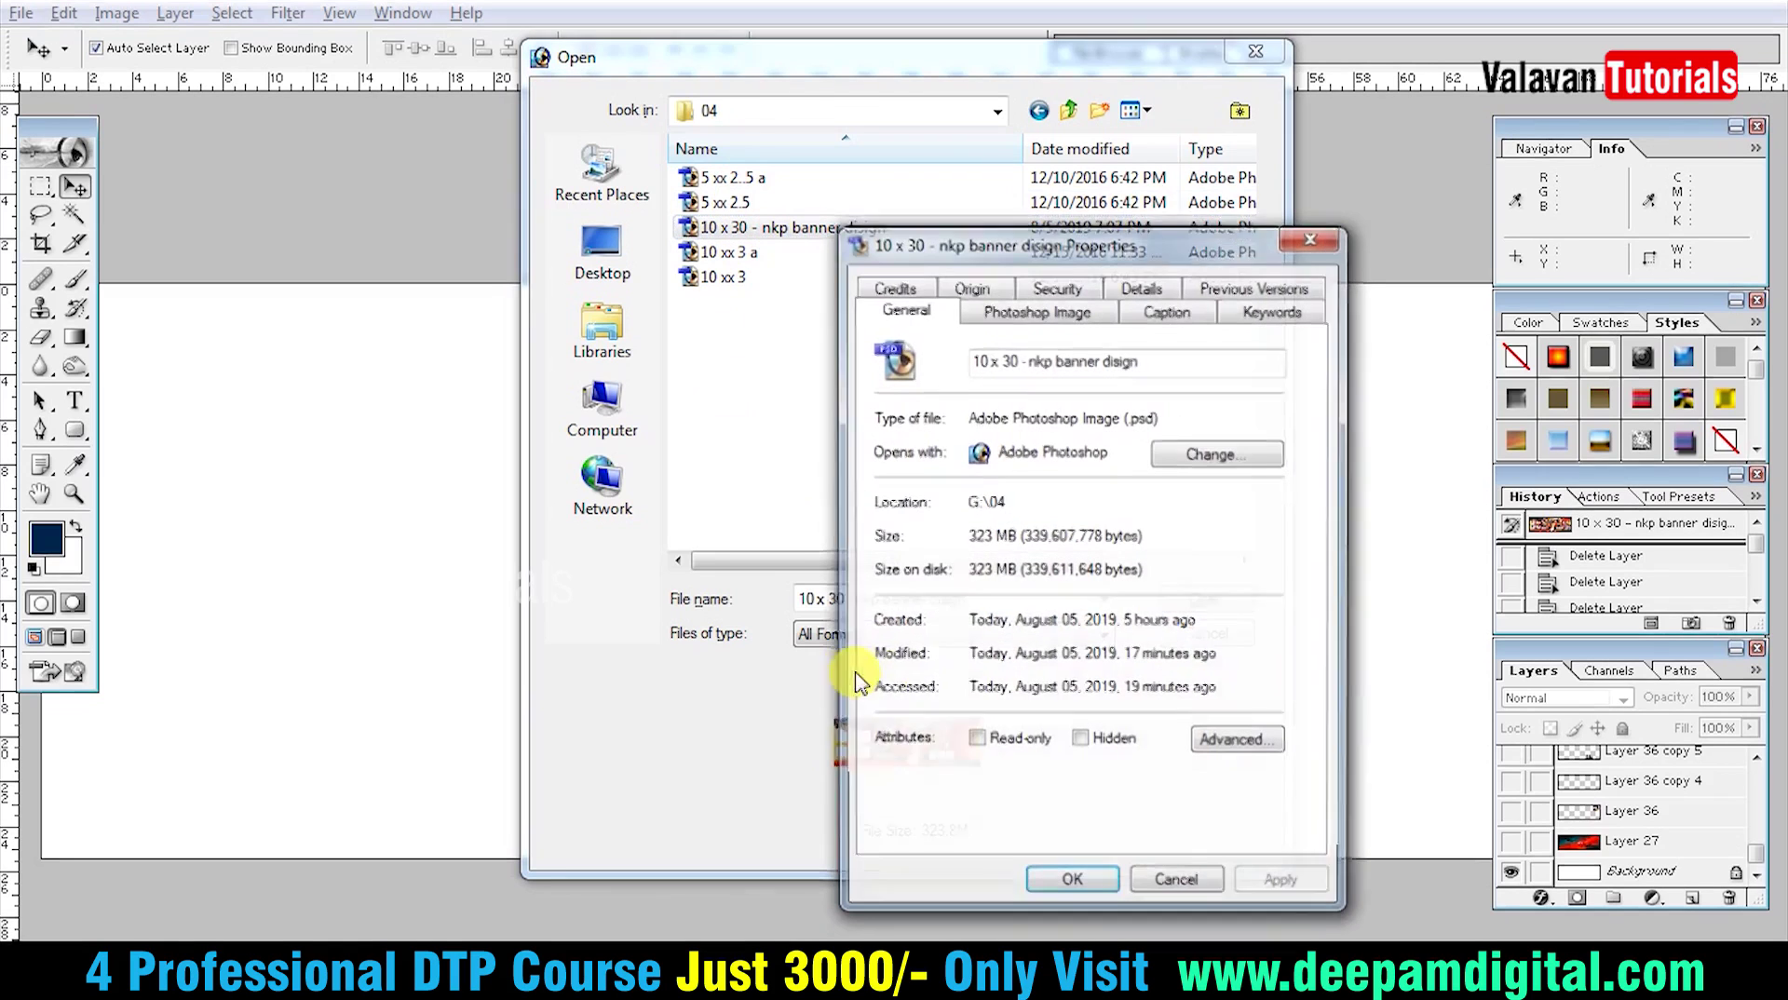
pyautogui.click(1178, 885)
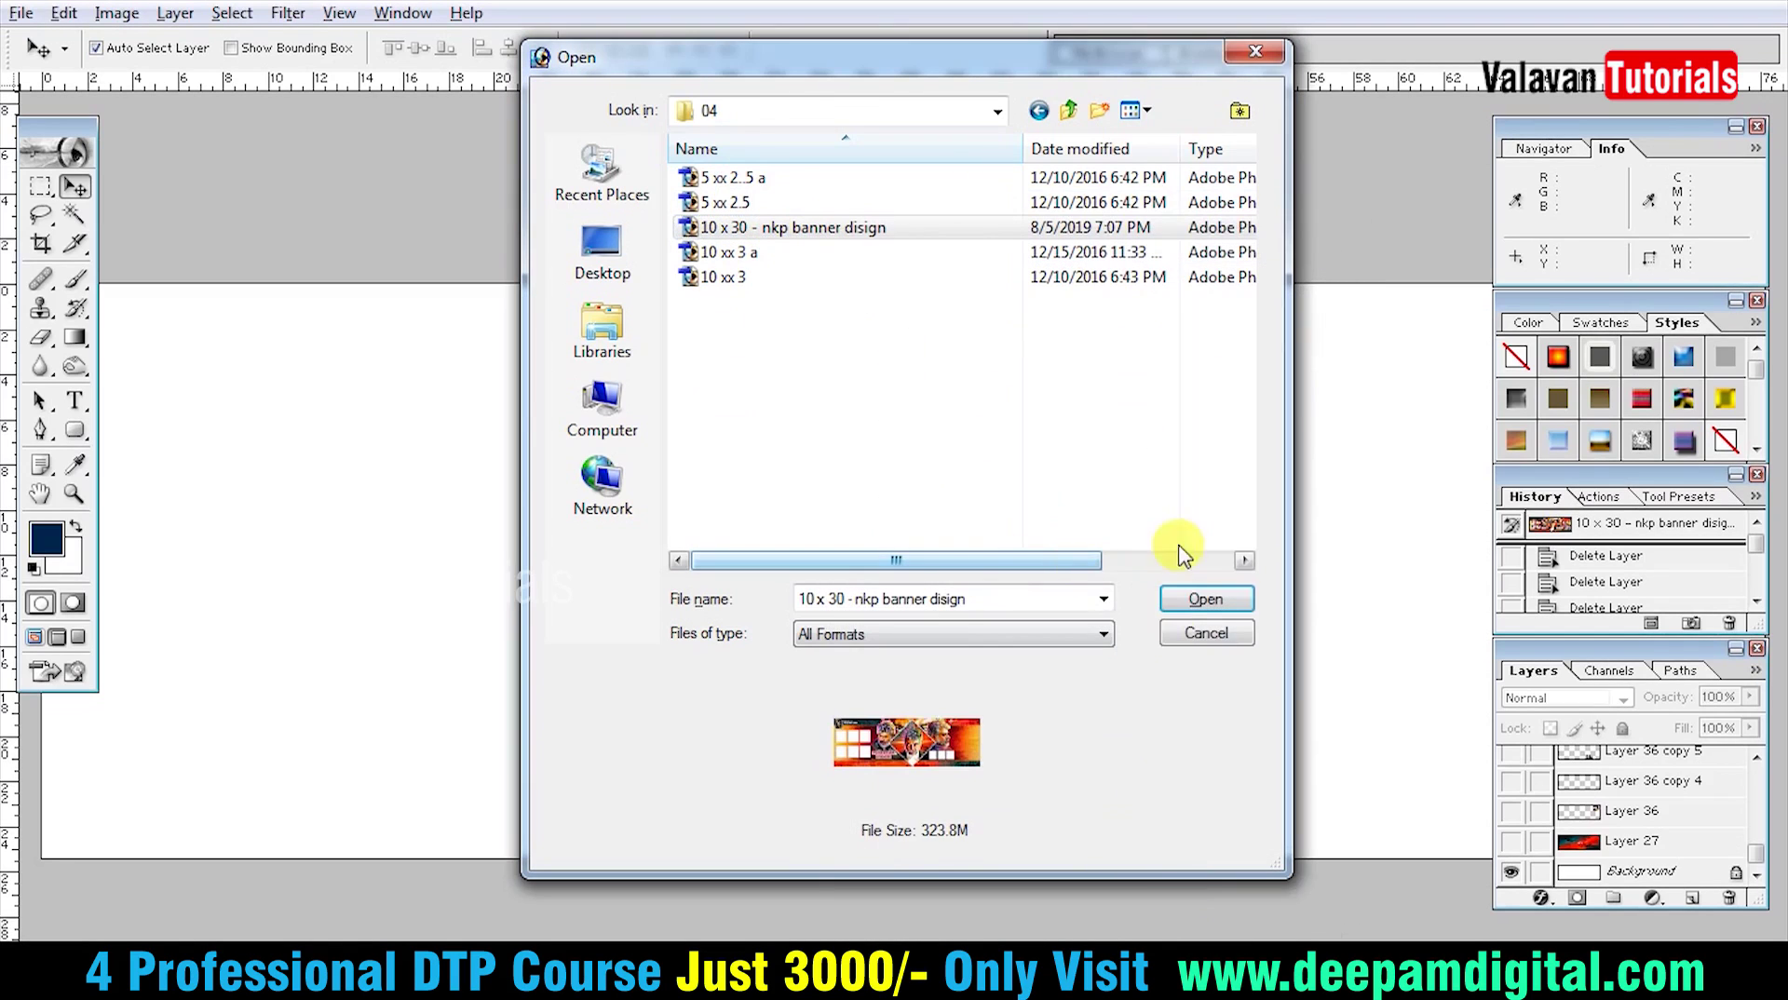
pyautogui.click(605, 410)
pyautogui.doubleClick(819, 280)
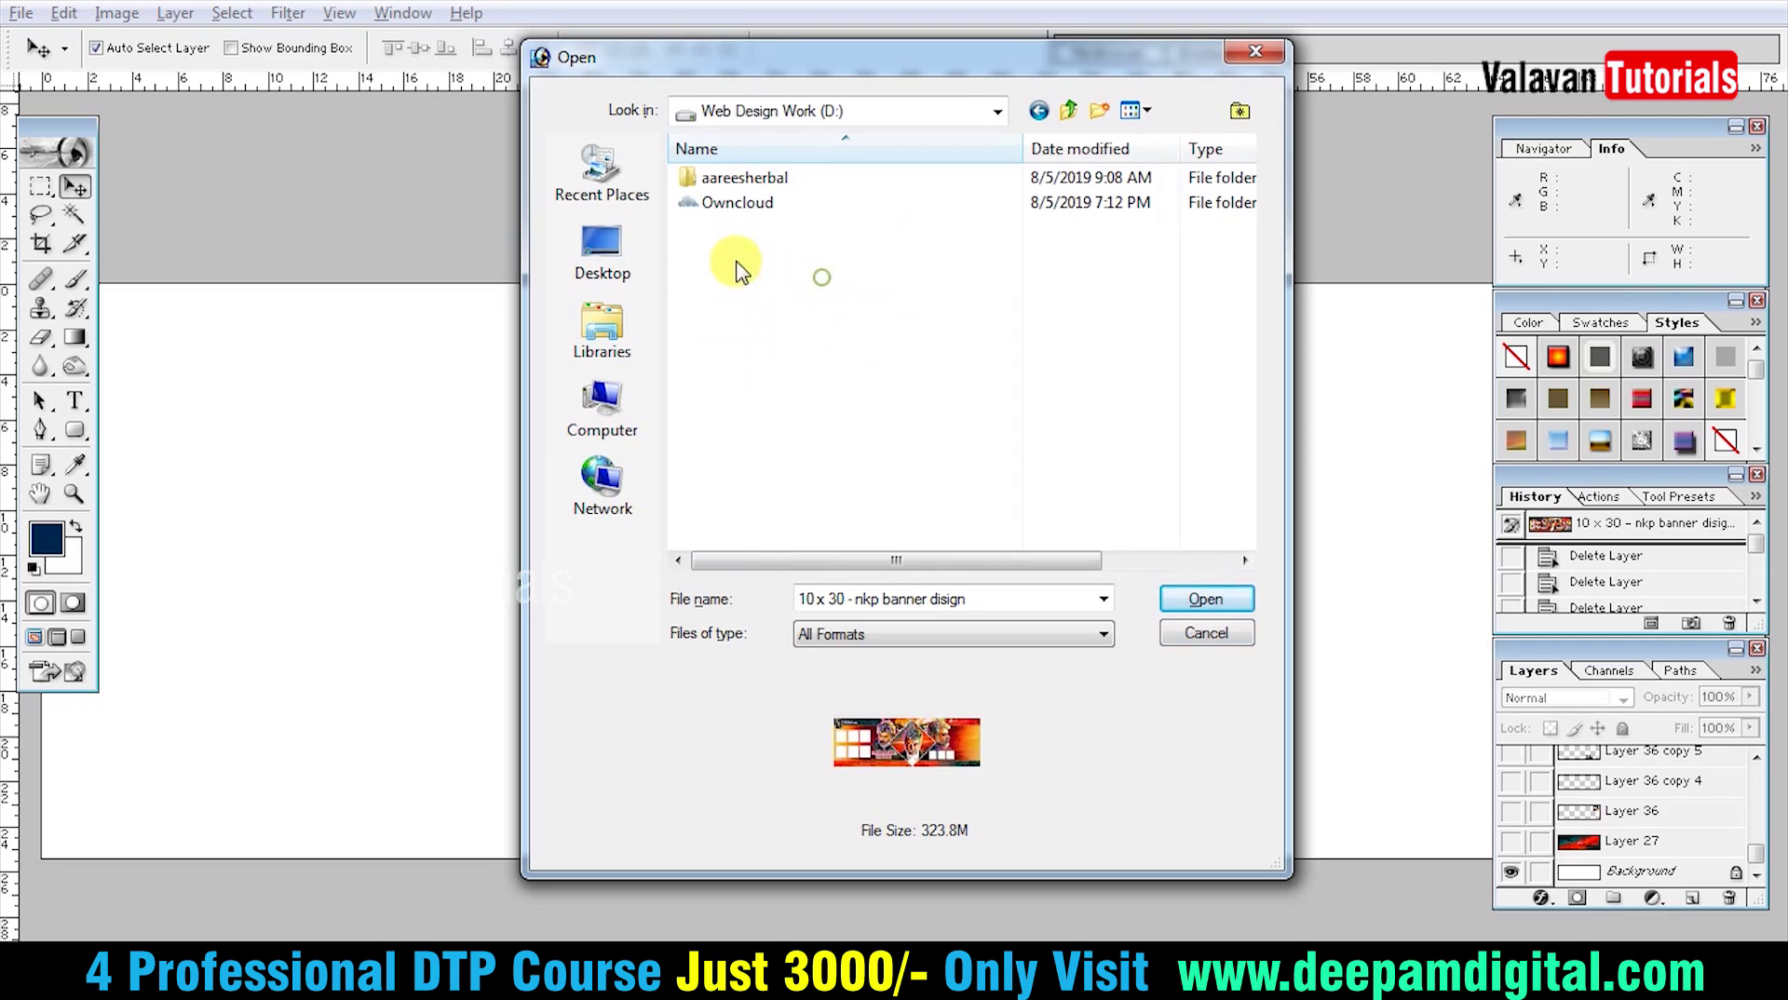
pyautogui.doubleClick(738, 198)
pyautogui.click(773, 279)
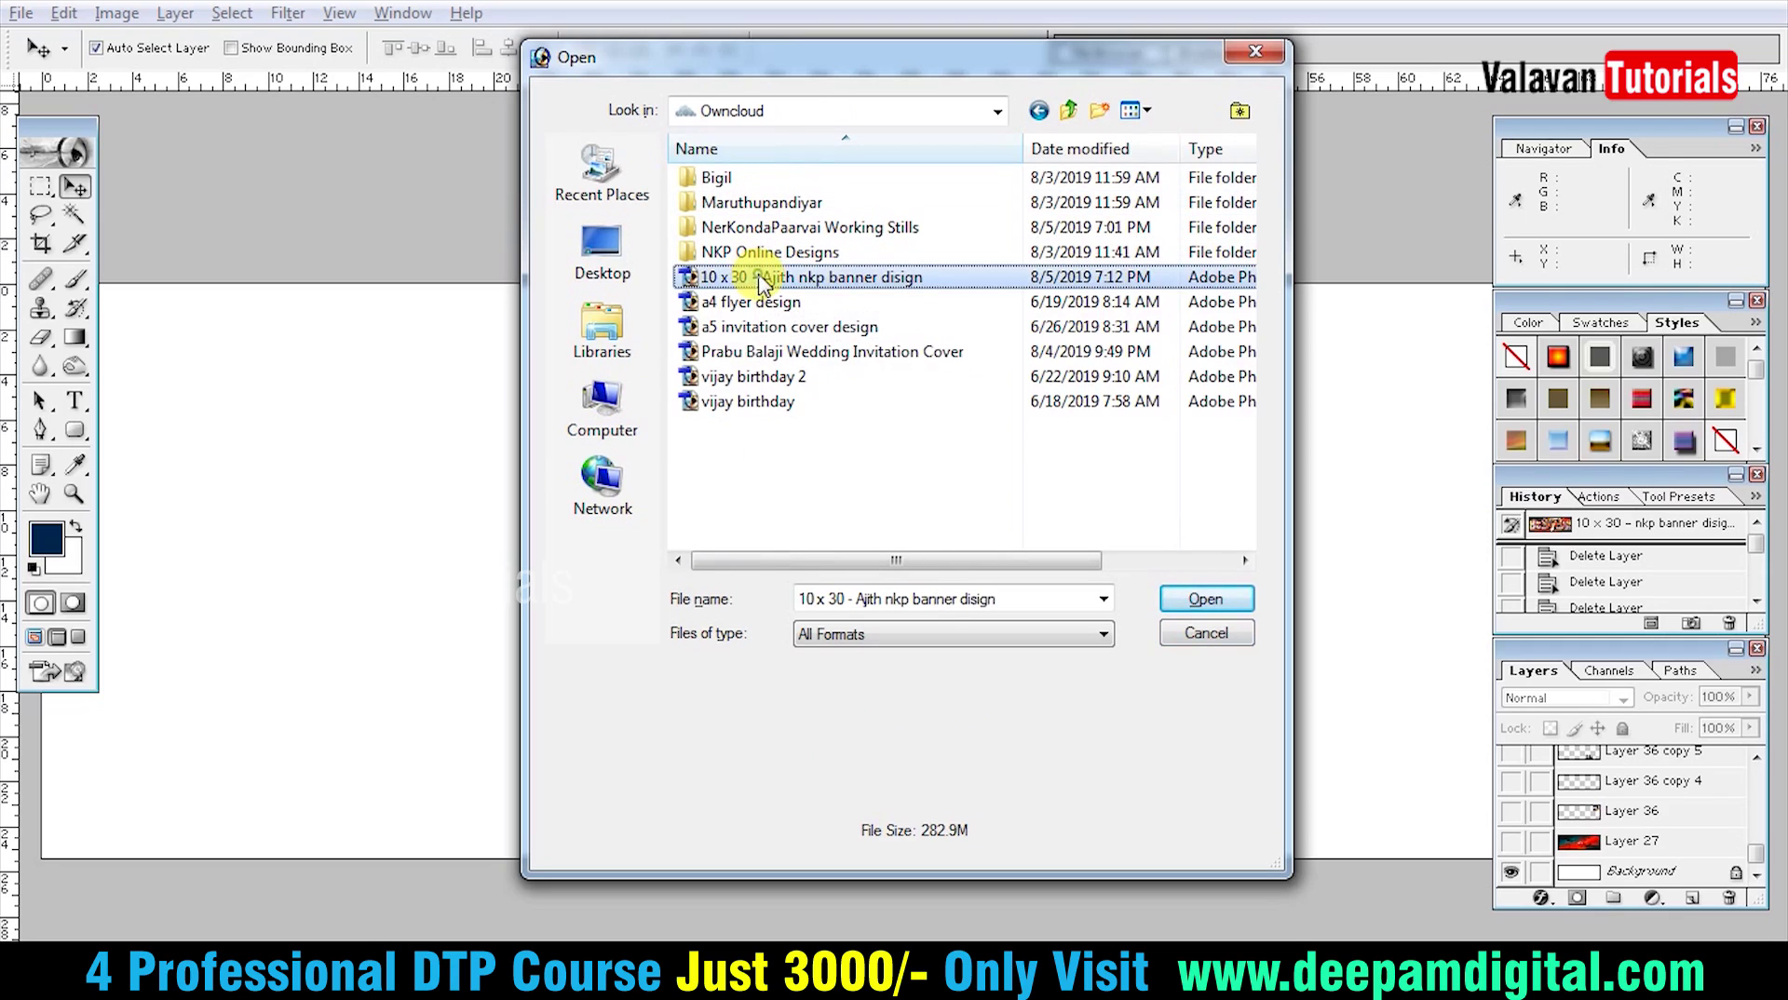
pyautogui.rightClick(775, 279)
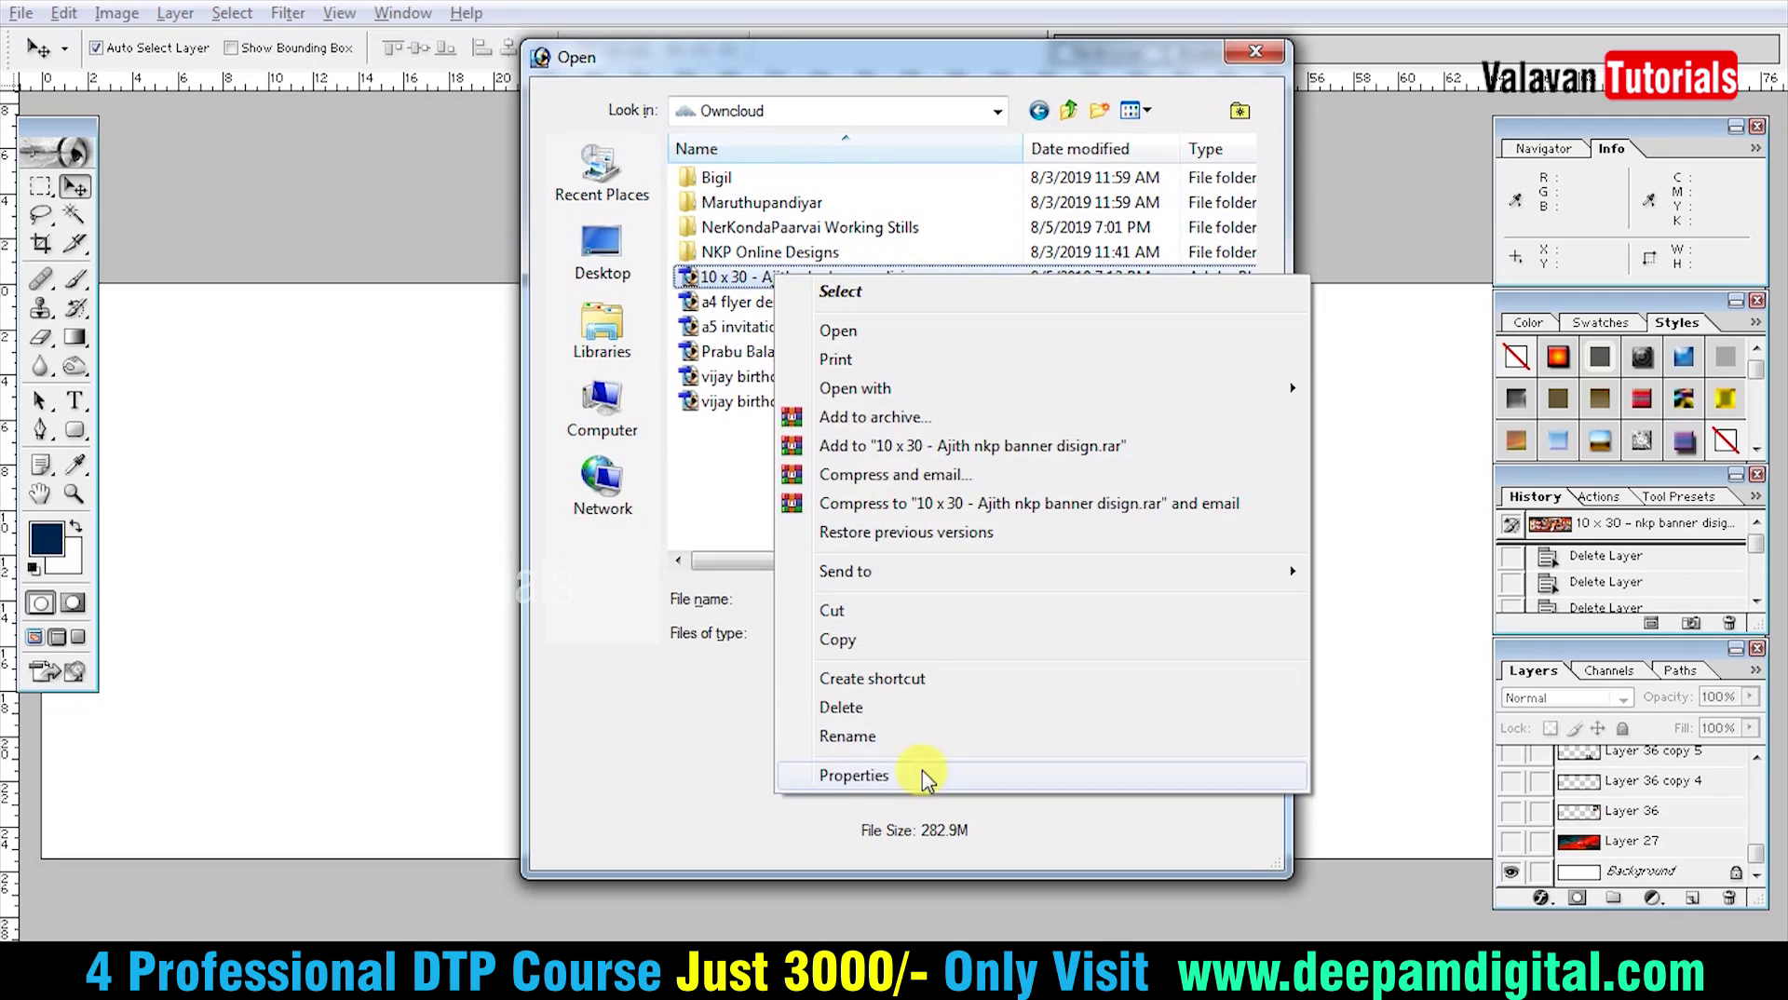
pyautogui.click(917, 776)
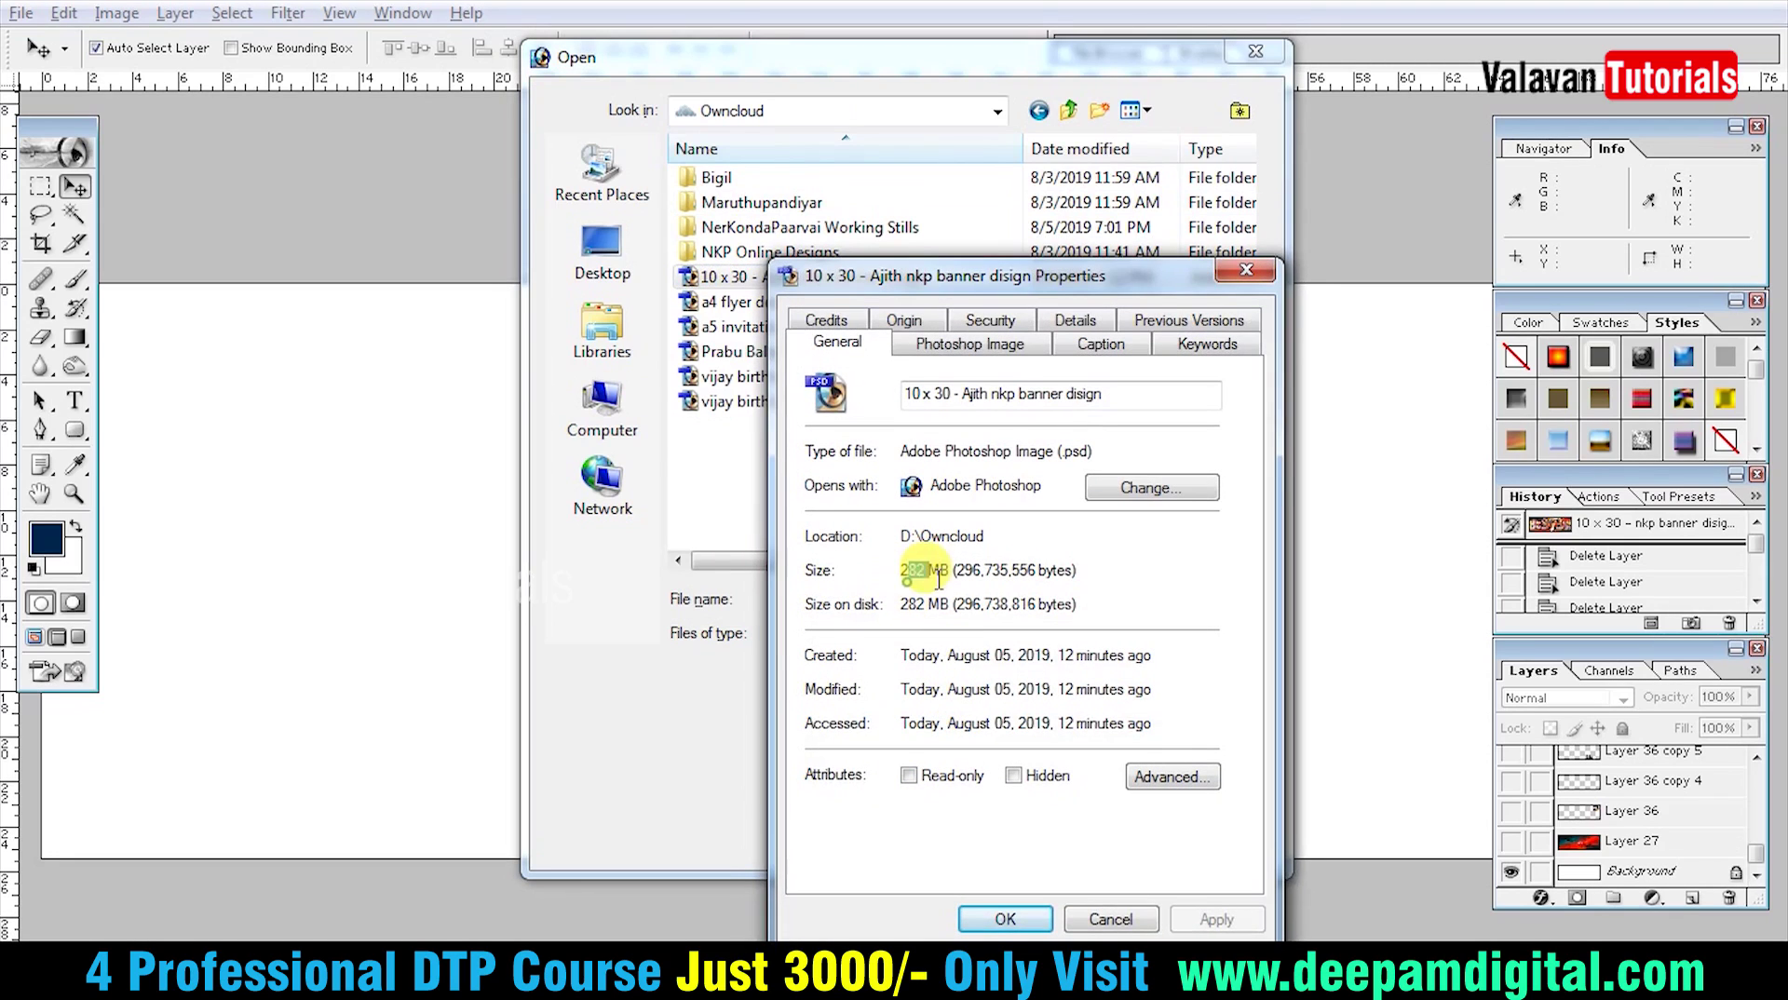
pyautogui.click(1118, 919)
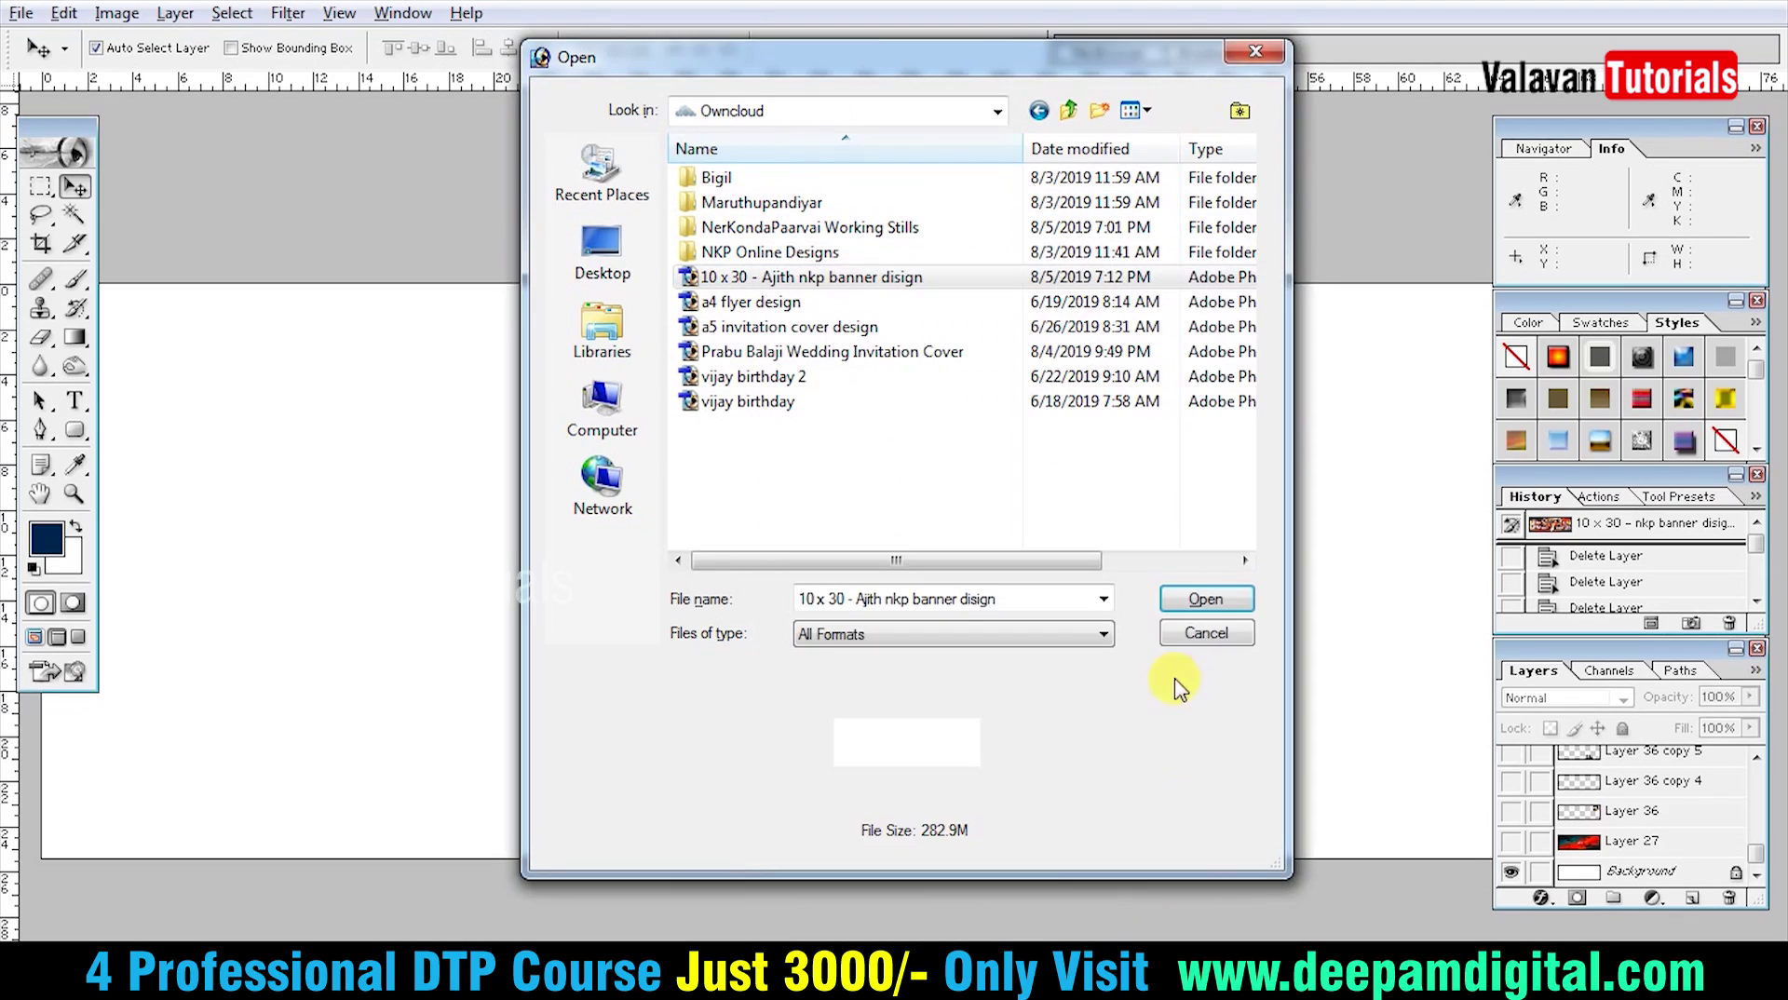
pyautogui.click(1197, 634)
pyautogui.click(1639, 872)
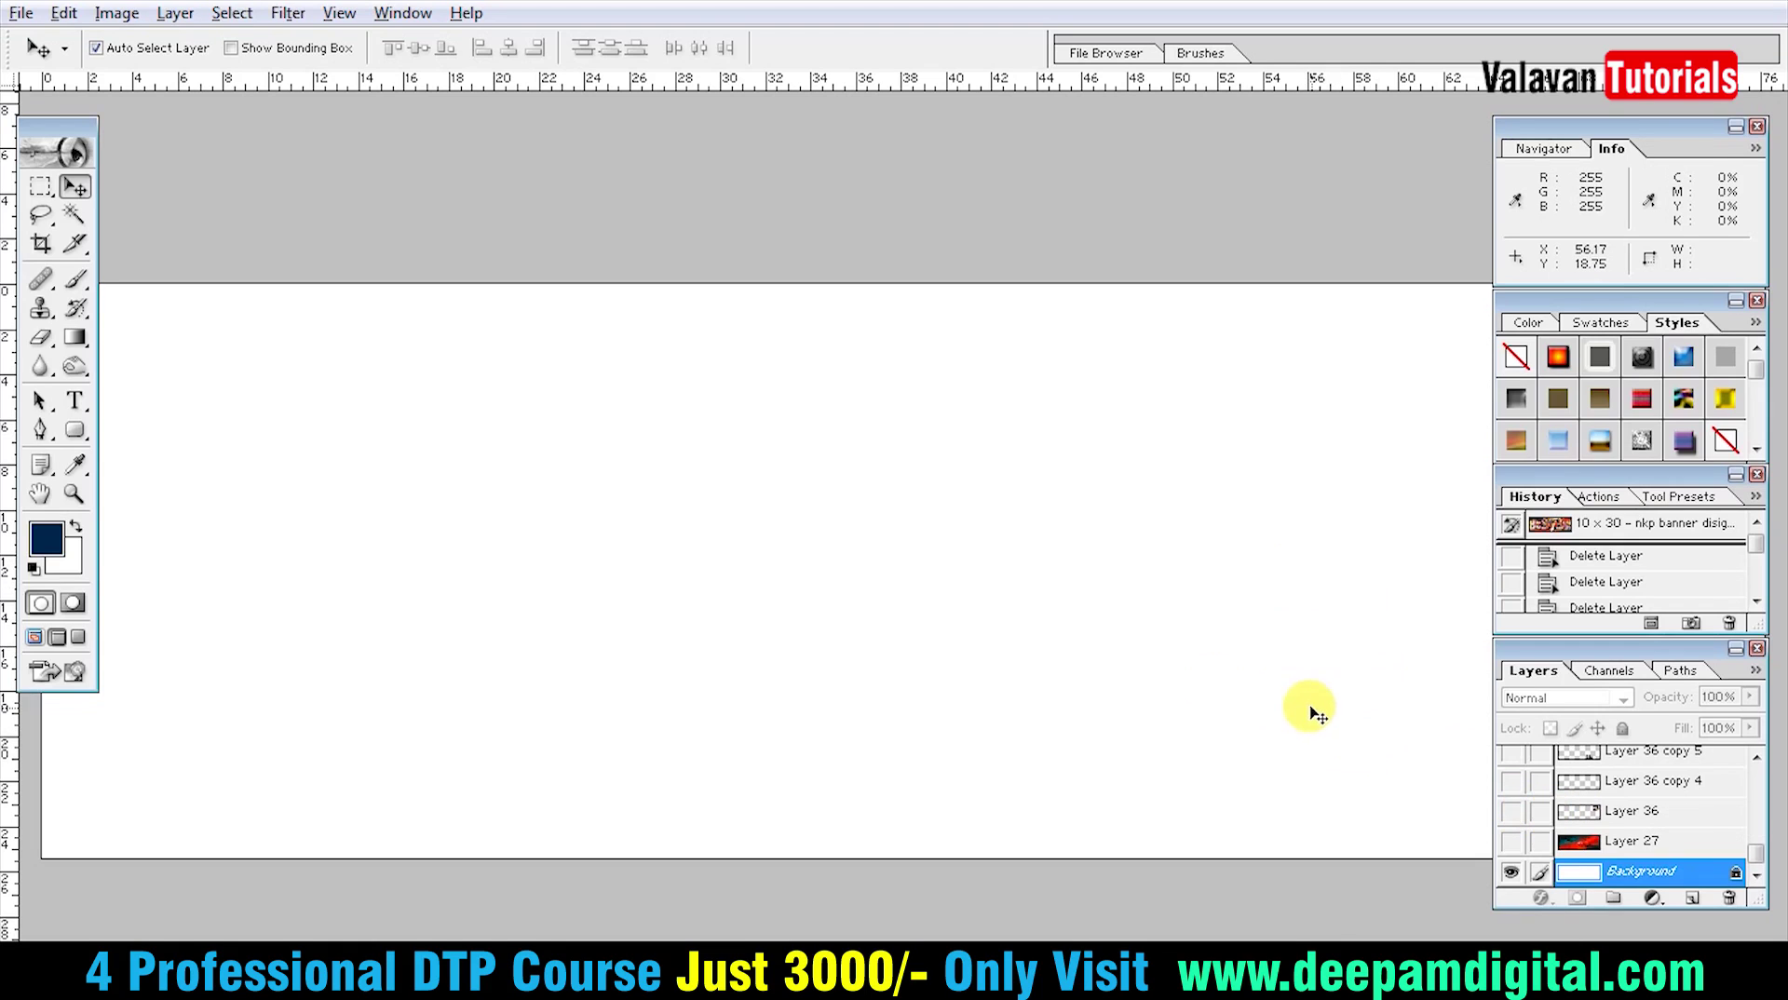
# Close the History, Styles and Navigator panels and enlarge the Layers panel at top right
pyautogui.press('Tab')
pyautogui.press('Tab')
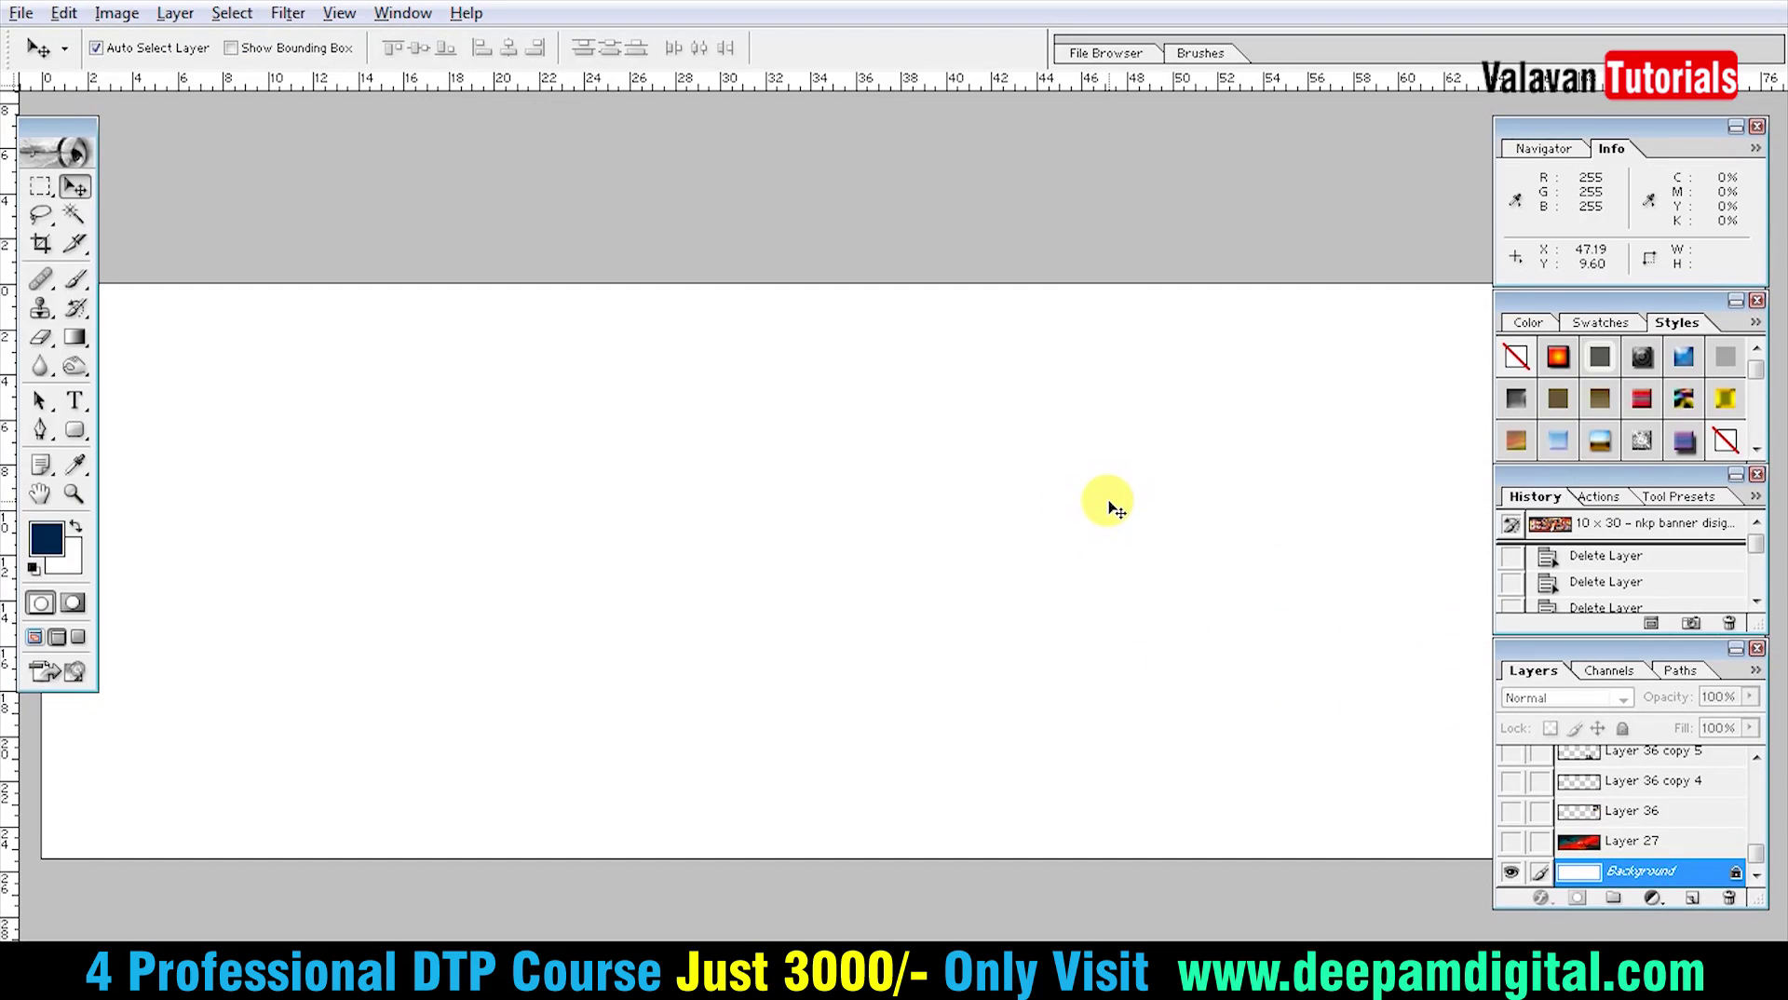
pyautogui.click(1758, 477)
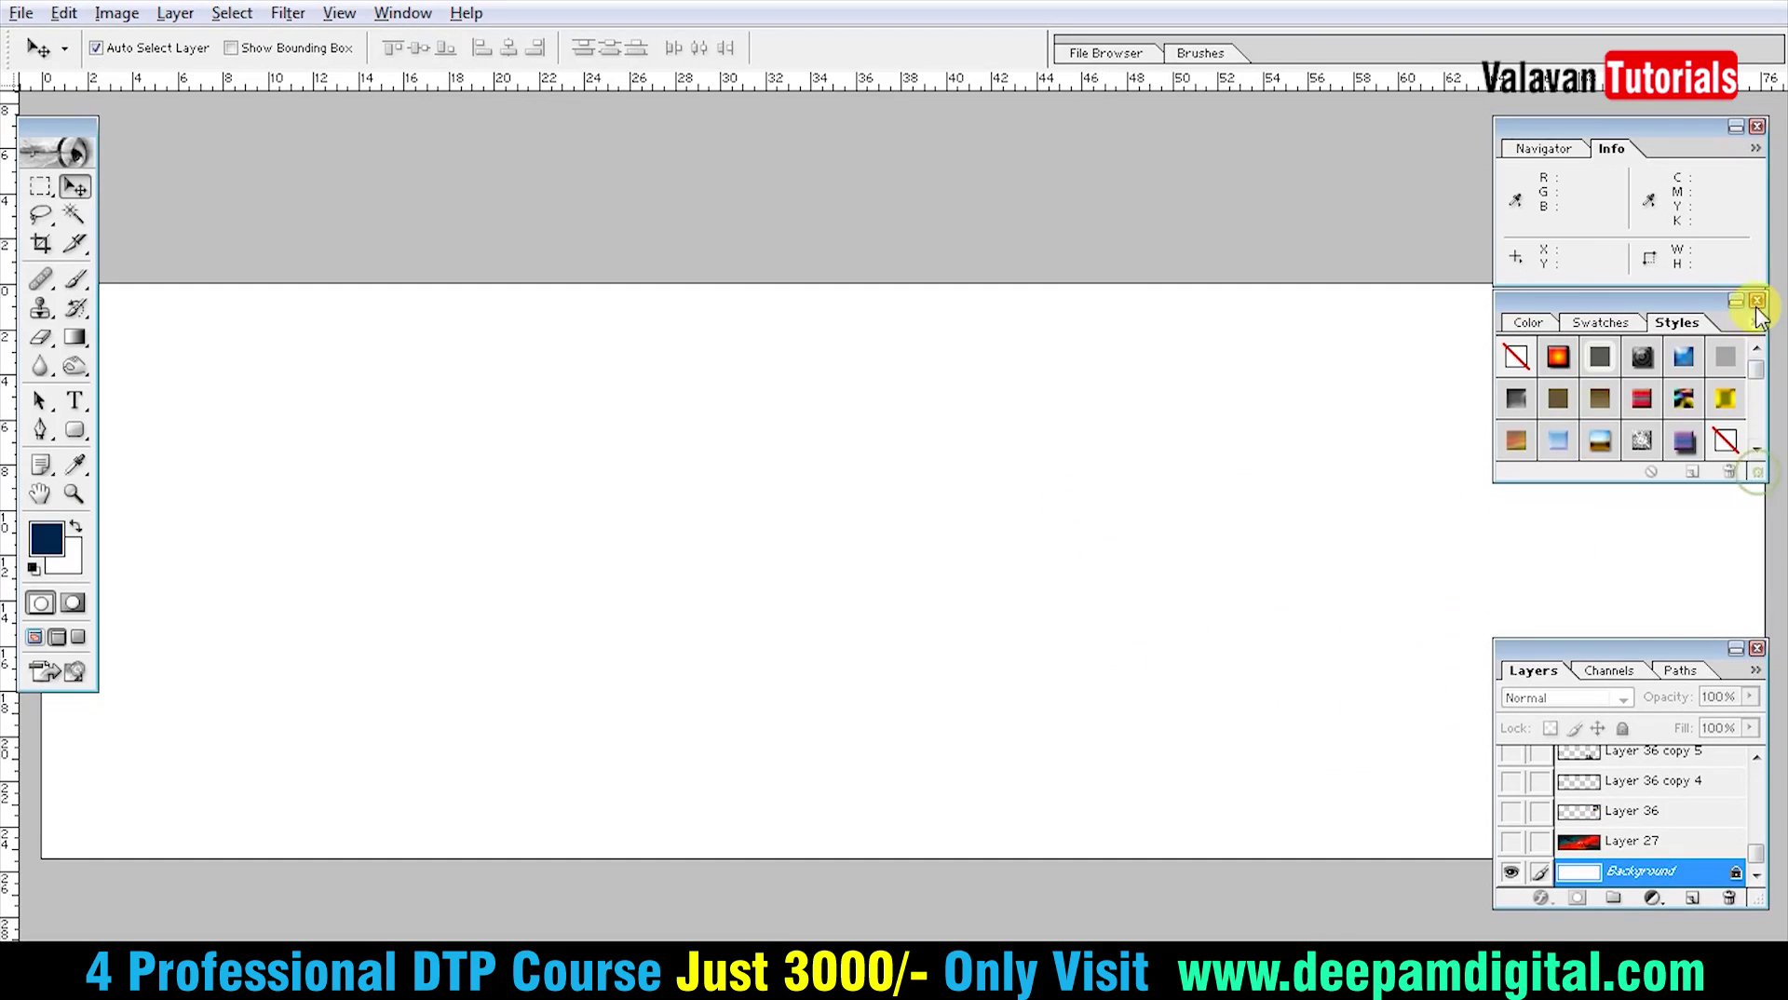
pyautogui.click(1756, 300)
pyautogui.click(1756, 126)
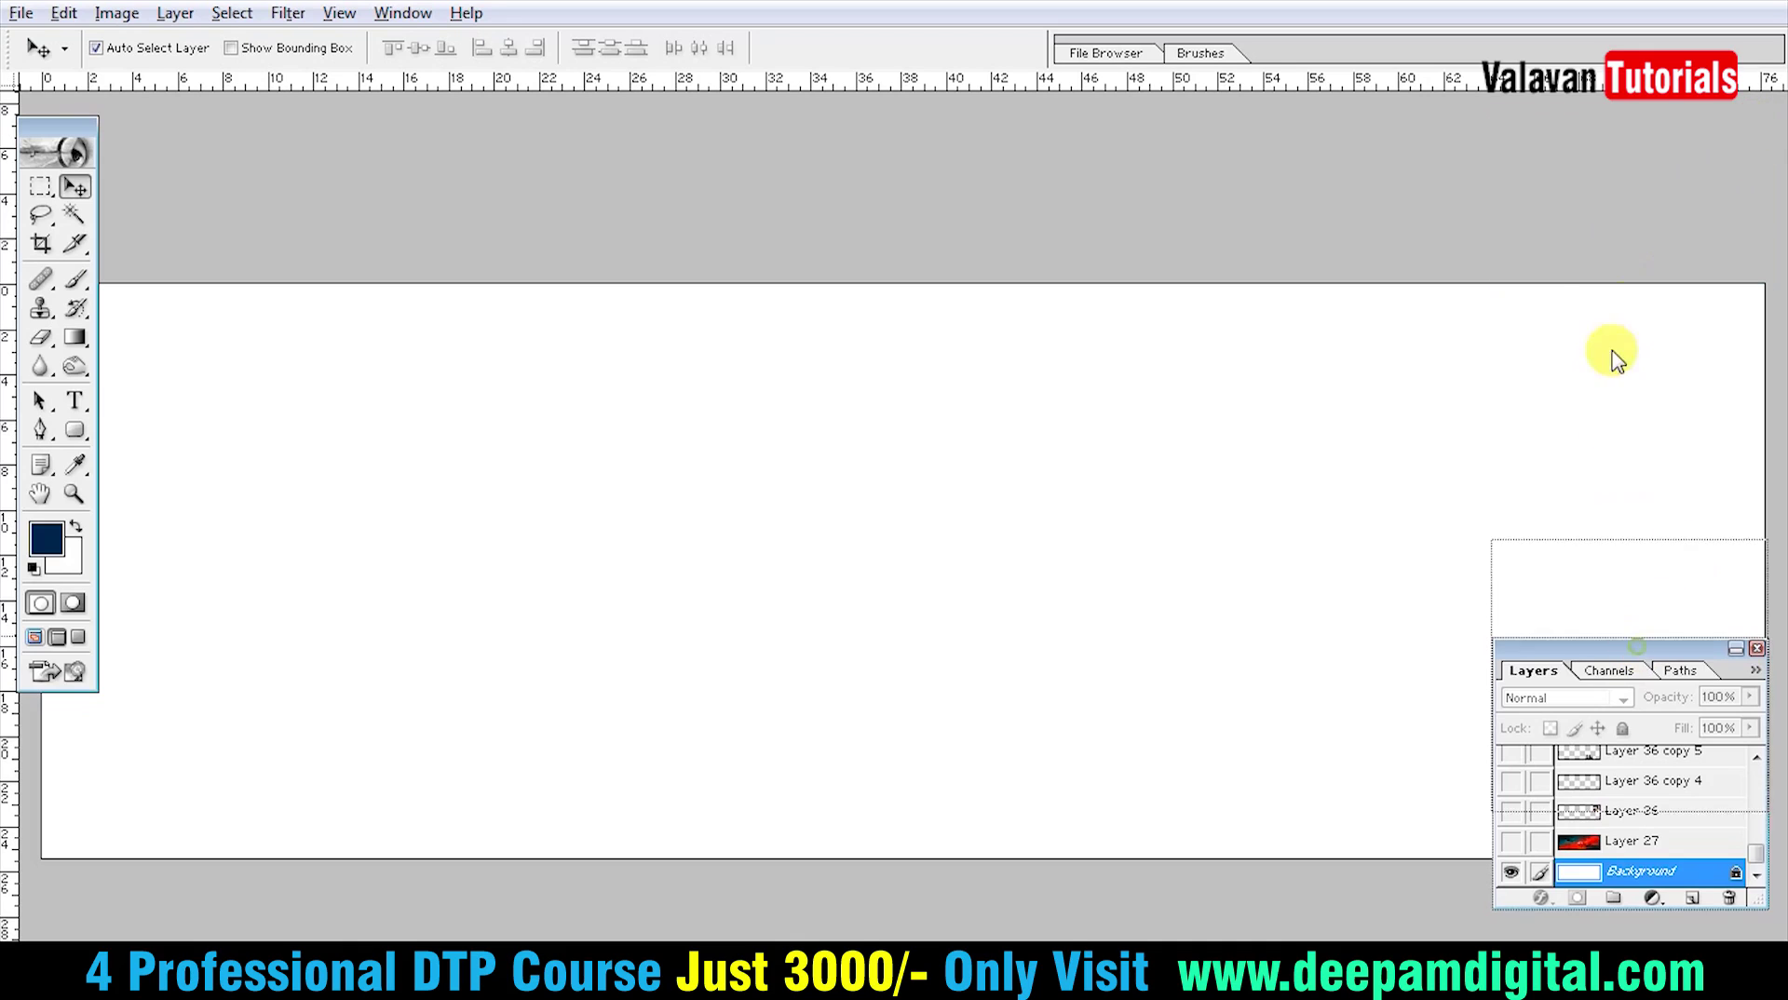
pyautogui.moveTo(1644, 641); pyautogui.dragTo(1606, 150)
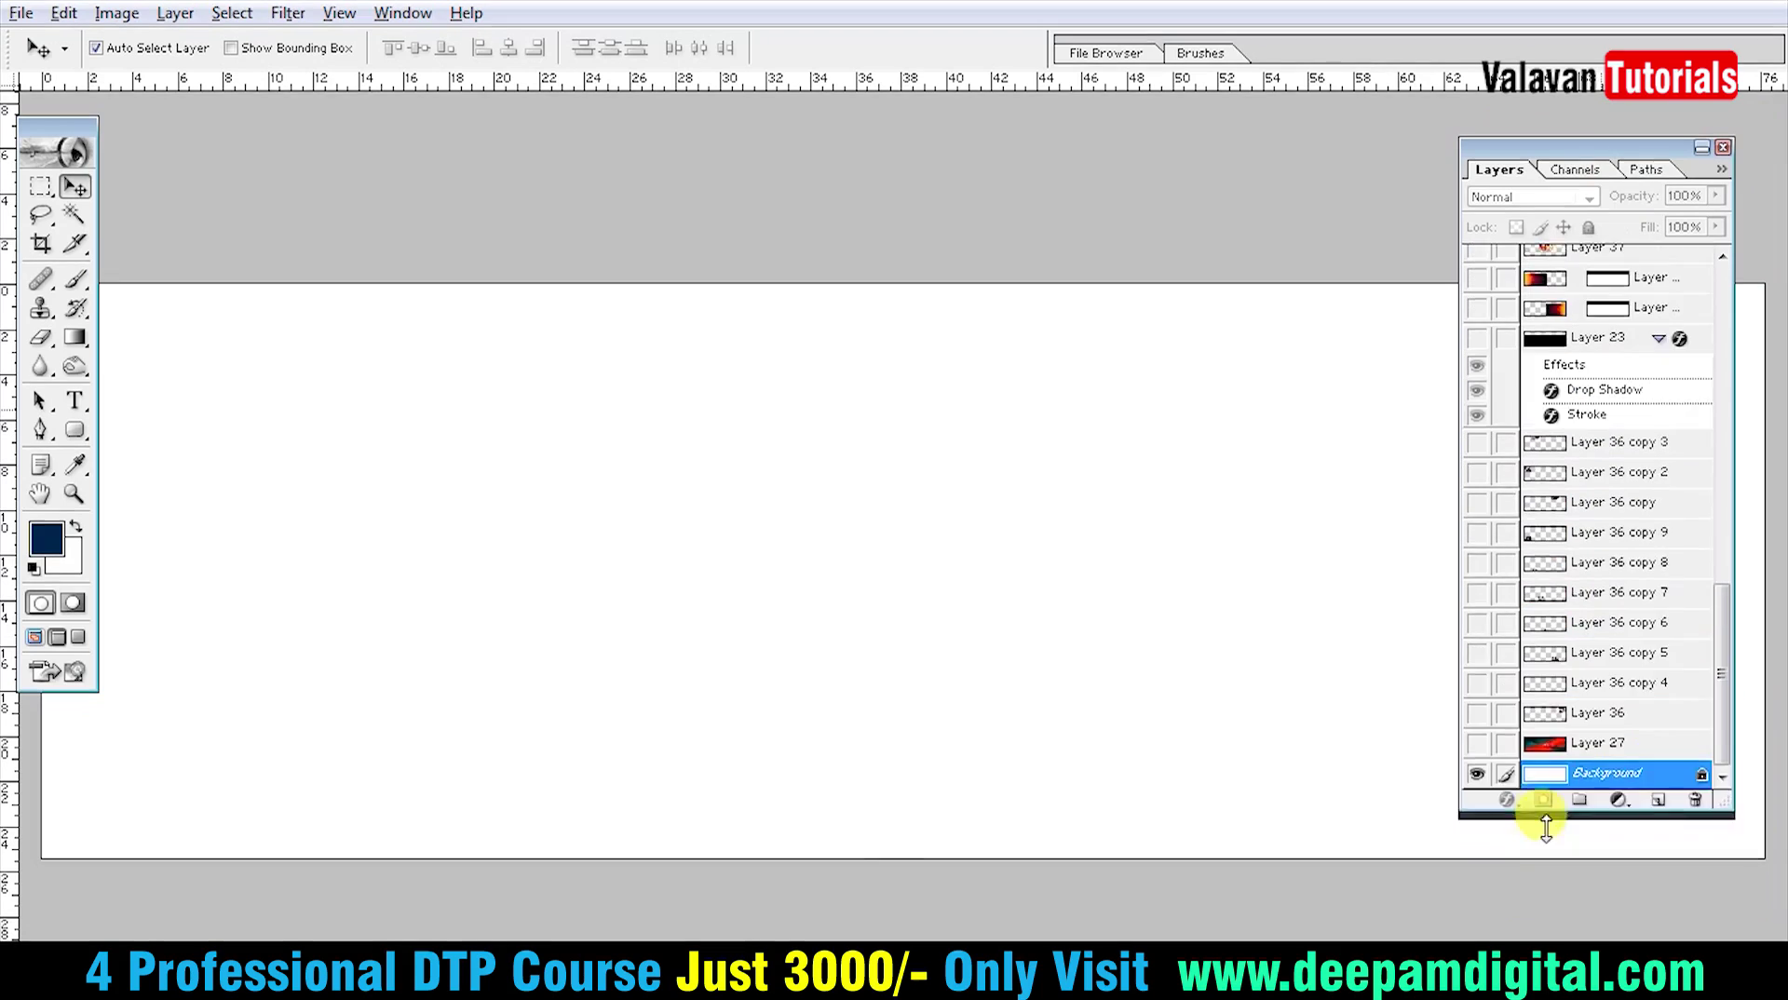
pyautogui.moveTo(1600, 406); pyautogui.dragTo(1601, 883)
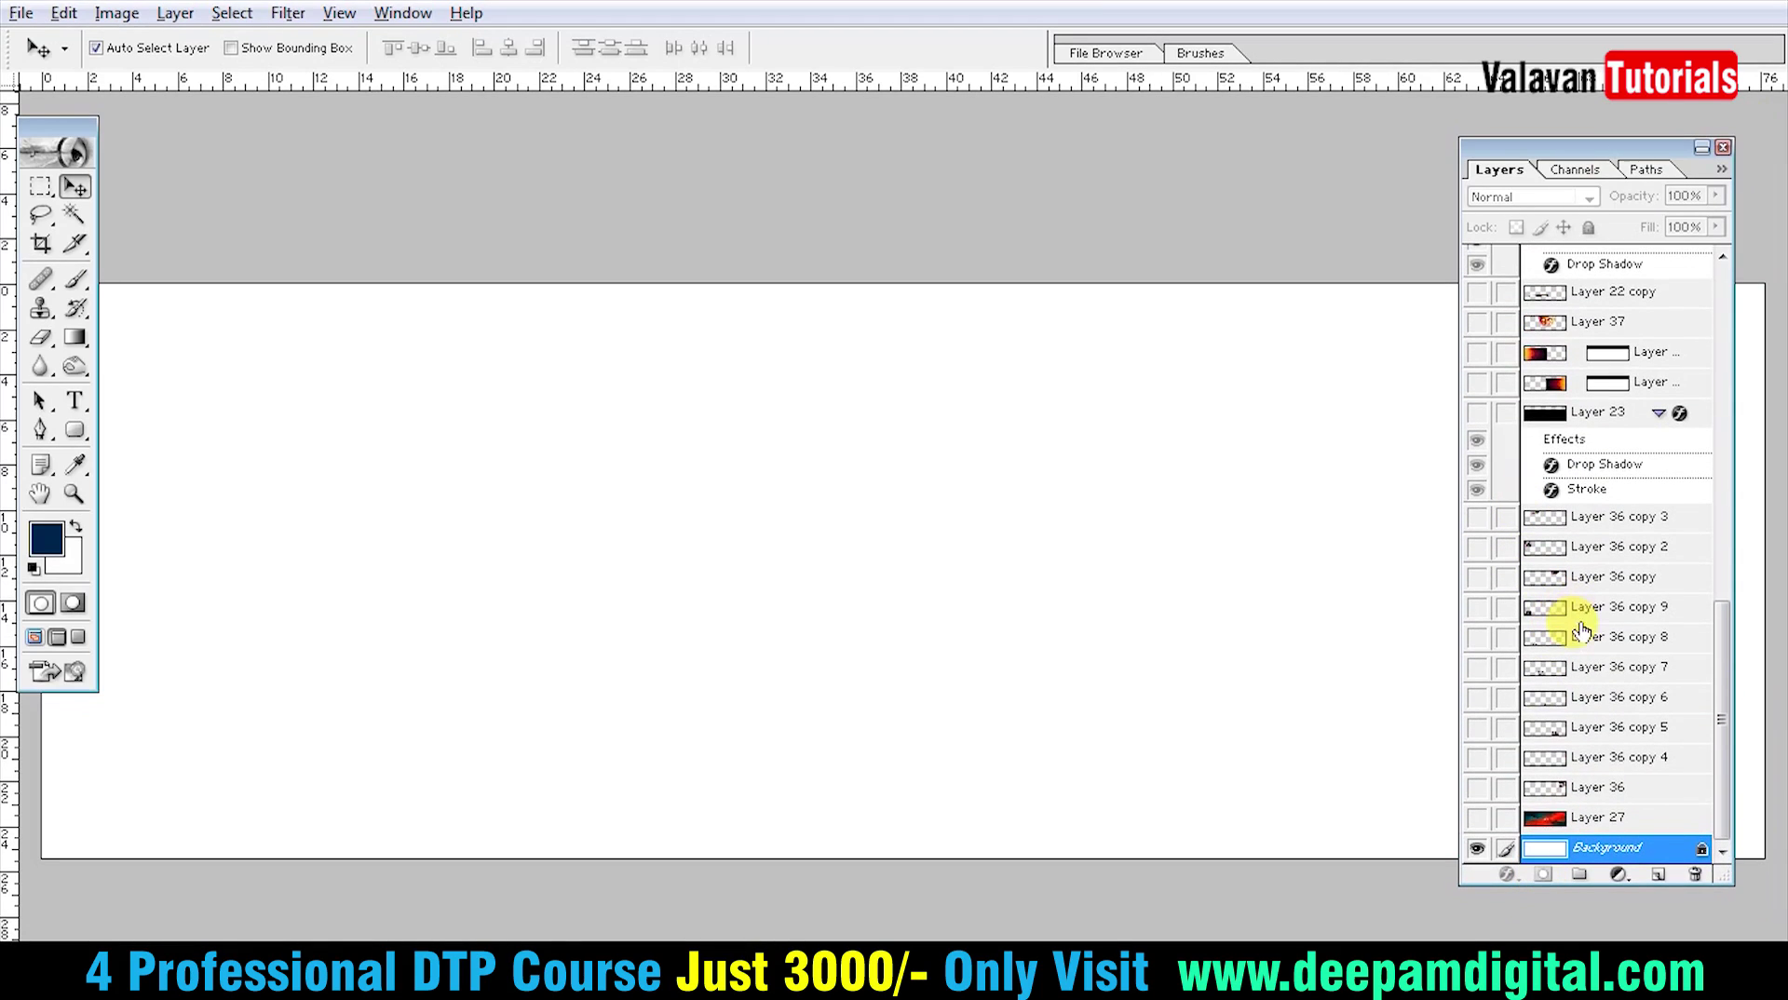
# Show Layer 27's red and teal cloud background and preview the full canvas
pyautogui.click(1477, 818)
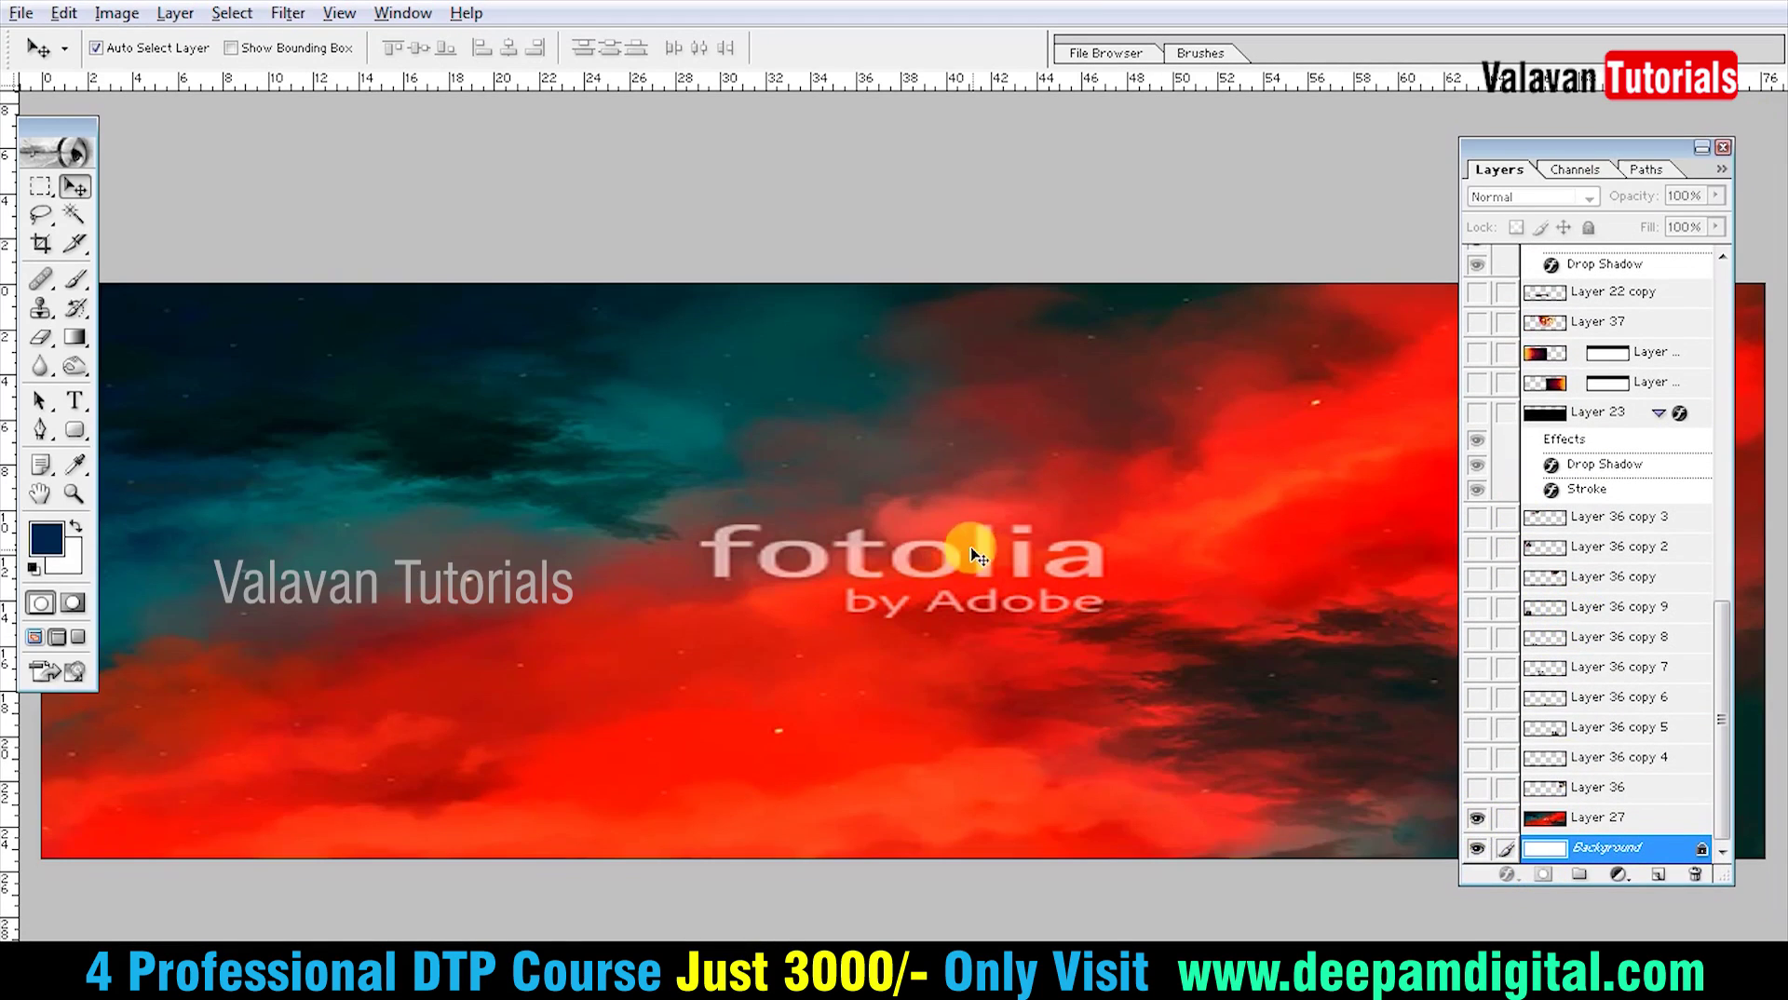
pyautogui.moveTo(930, 545)
pyautogui.mouseDown()
pyautogui.moveTo(1029, 532)
pyautogui.moveTo(1020, 579)
pyautogui.mouseUp()
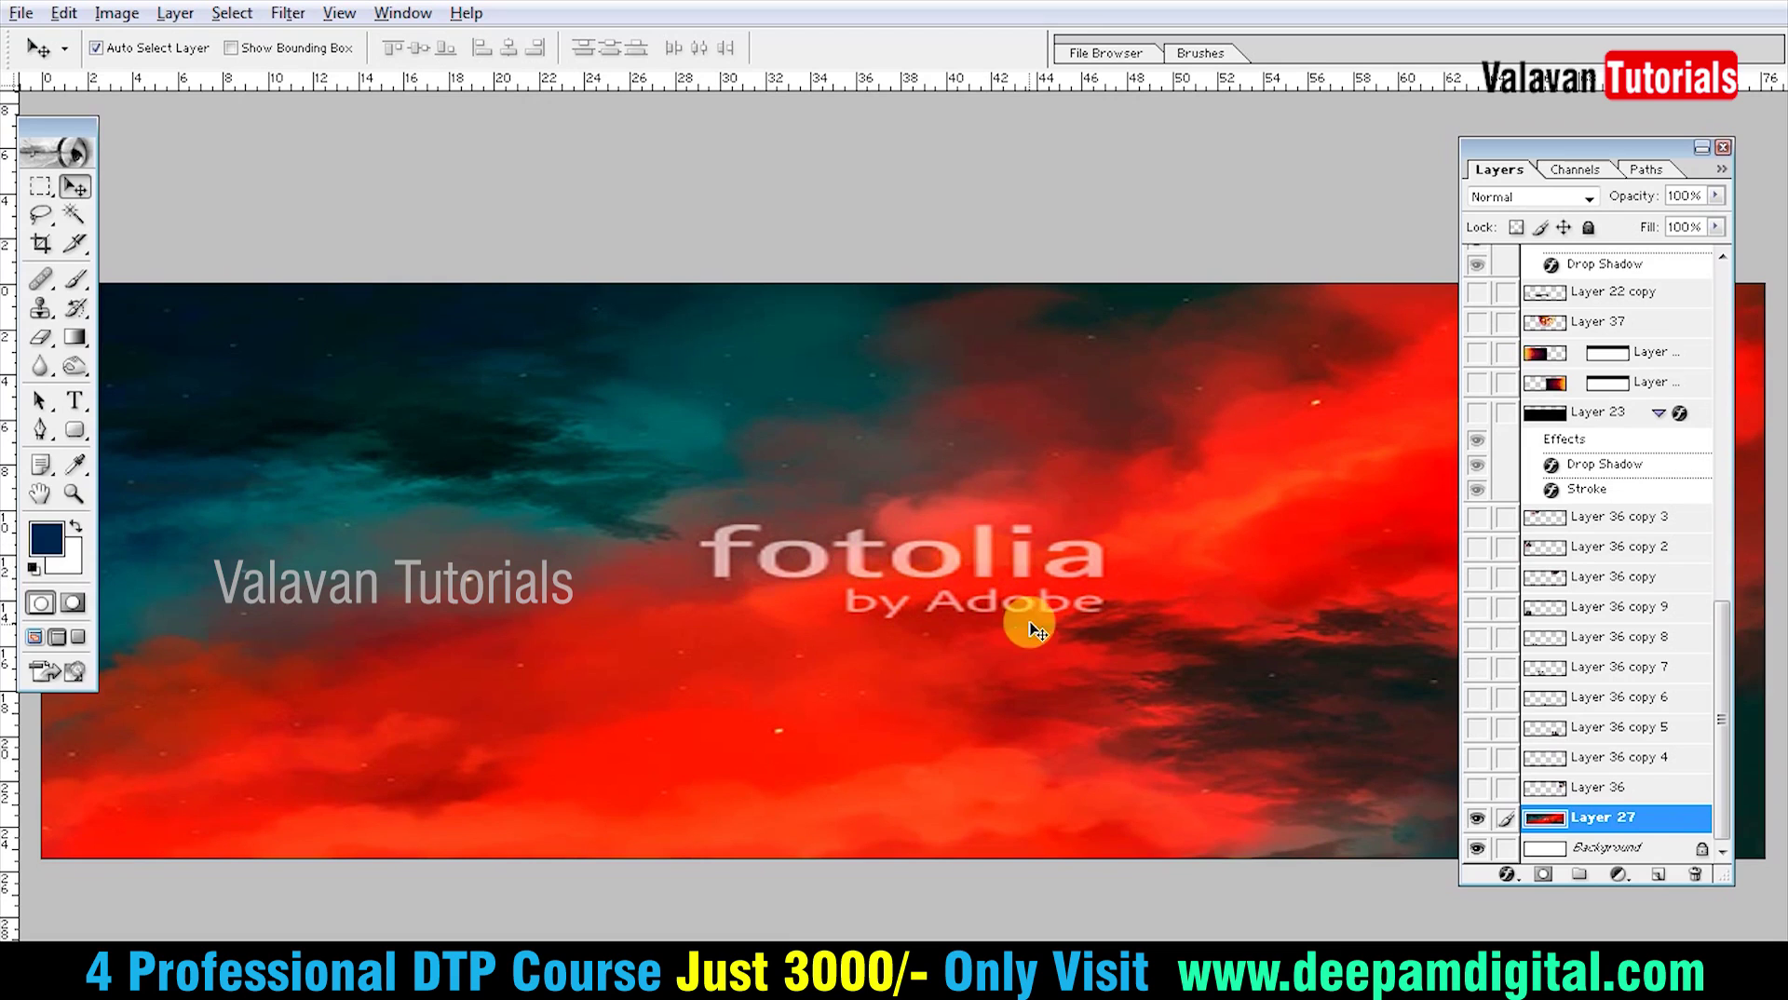
pyautogui.press('Tab')
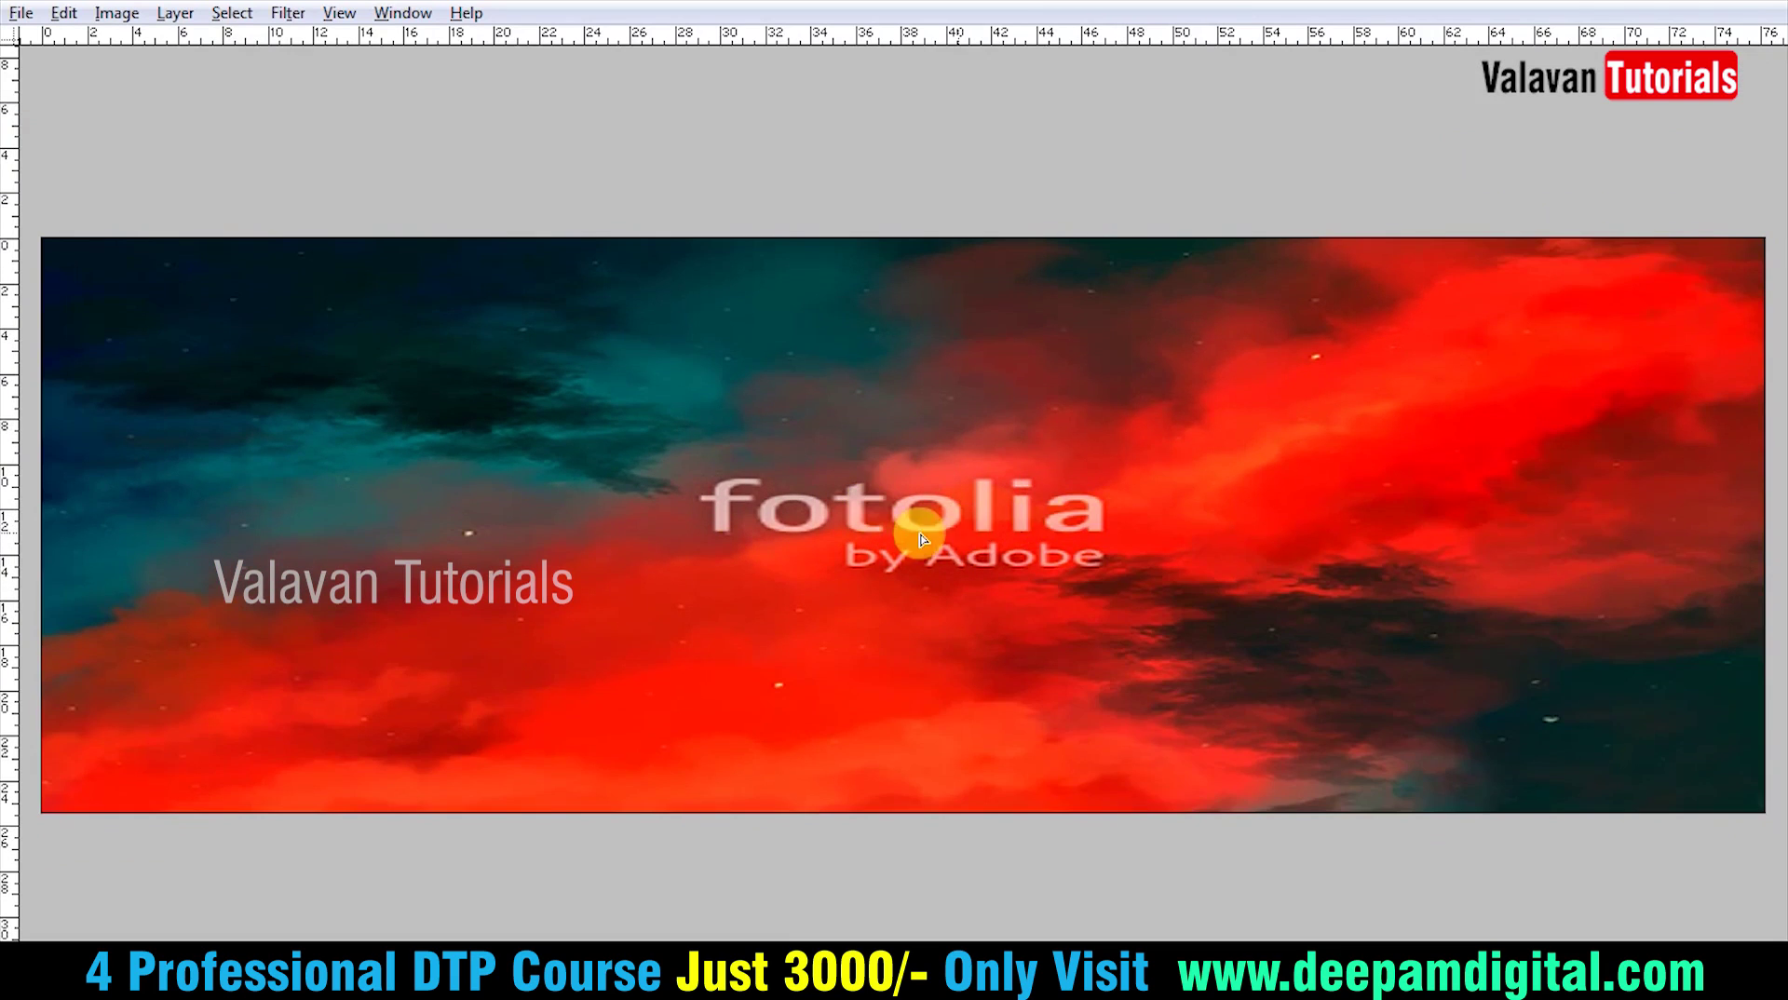
pyautogui.press('Tab')
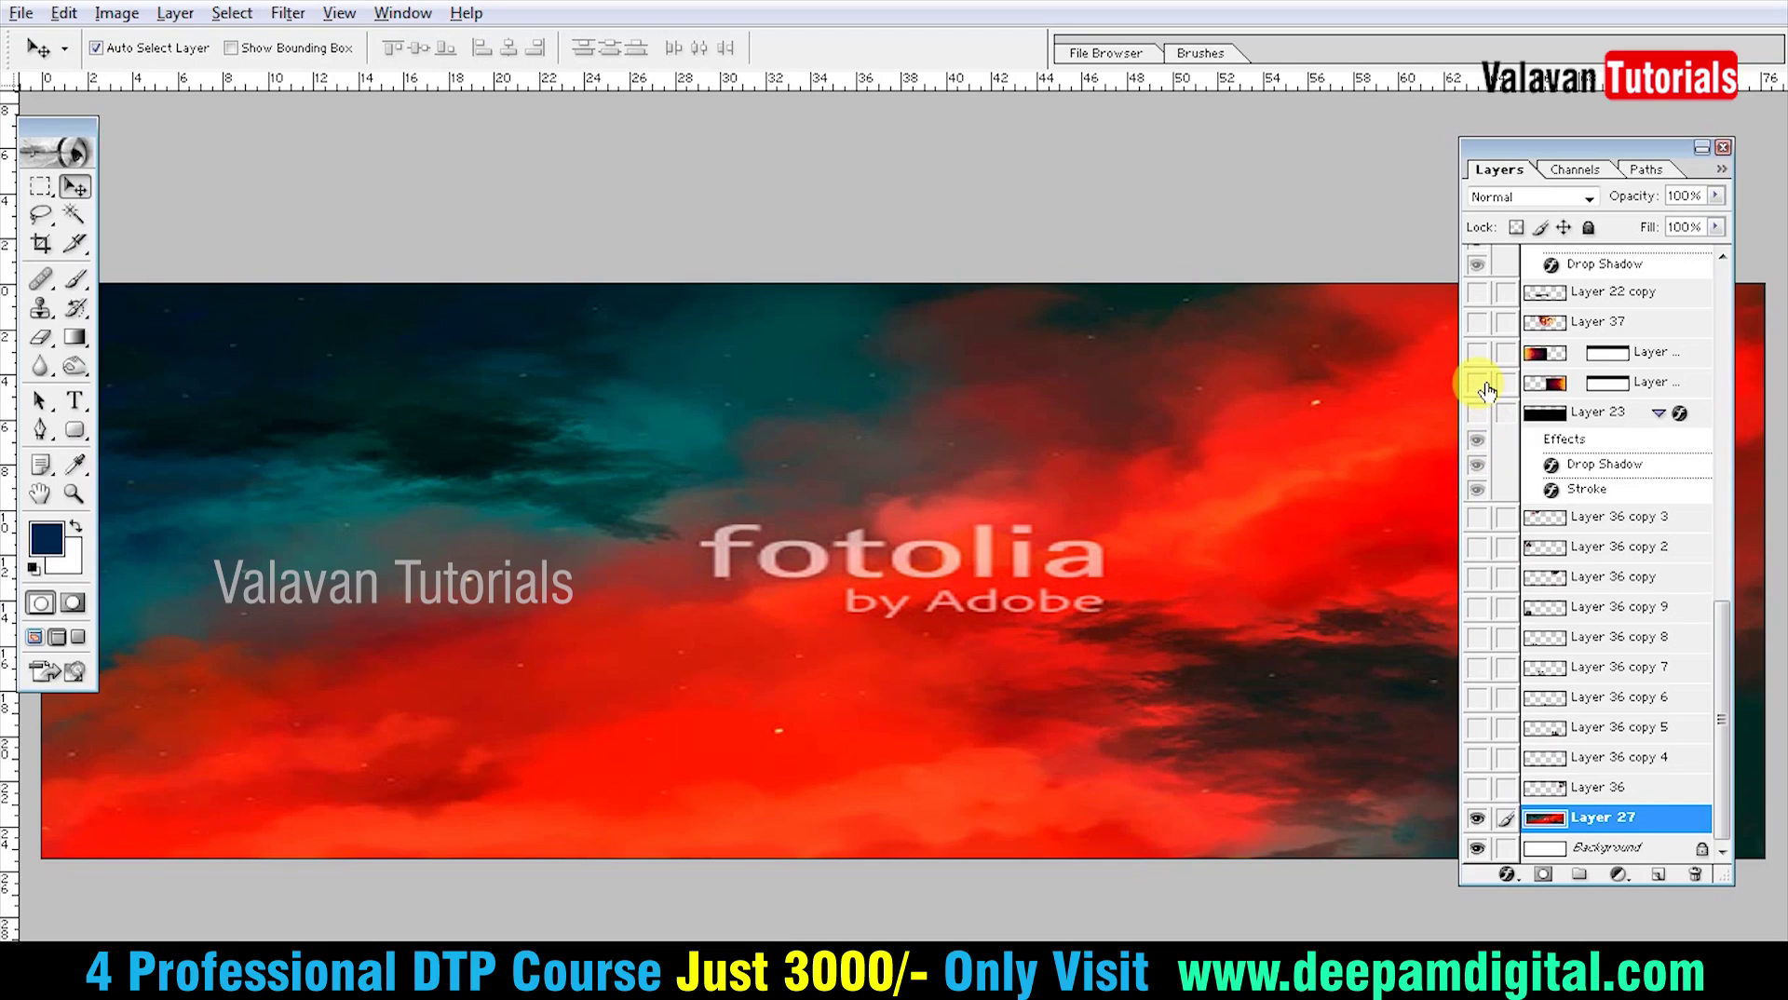
# Reveal Layer 23's black band and both red-orange gradient textures, shifting the right texture rightward
pyautogui.click(1477, 412)
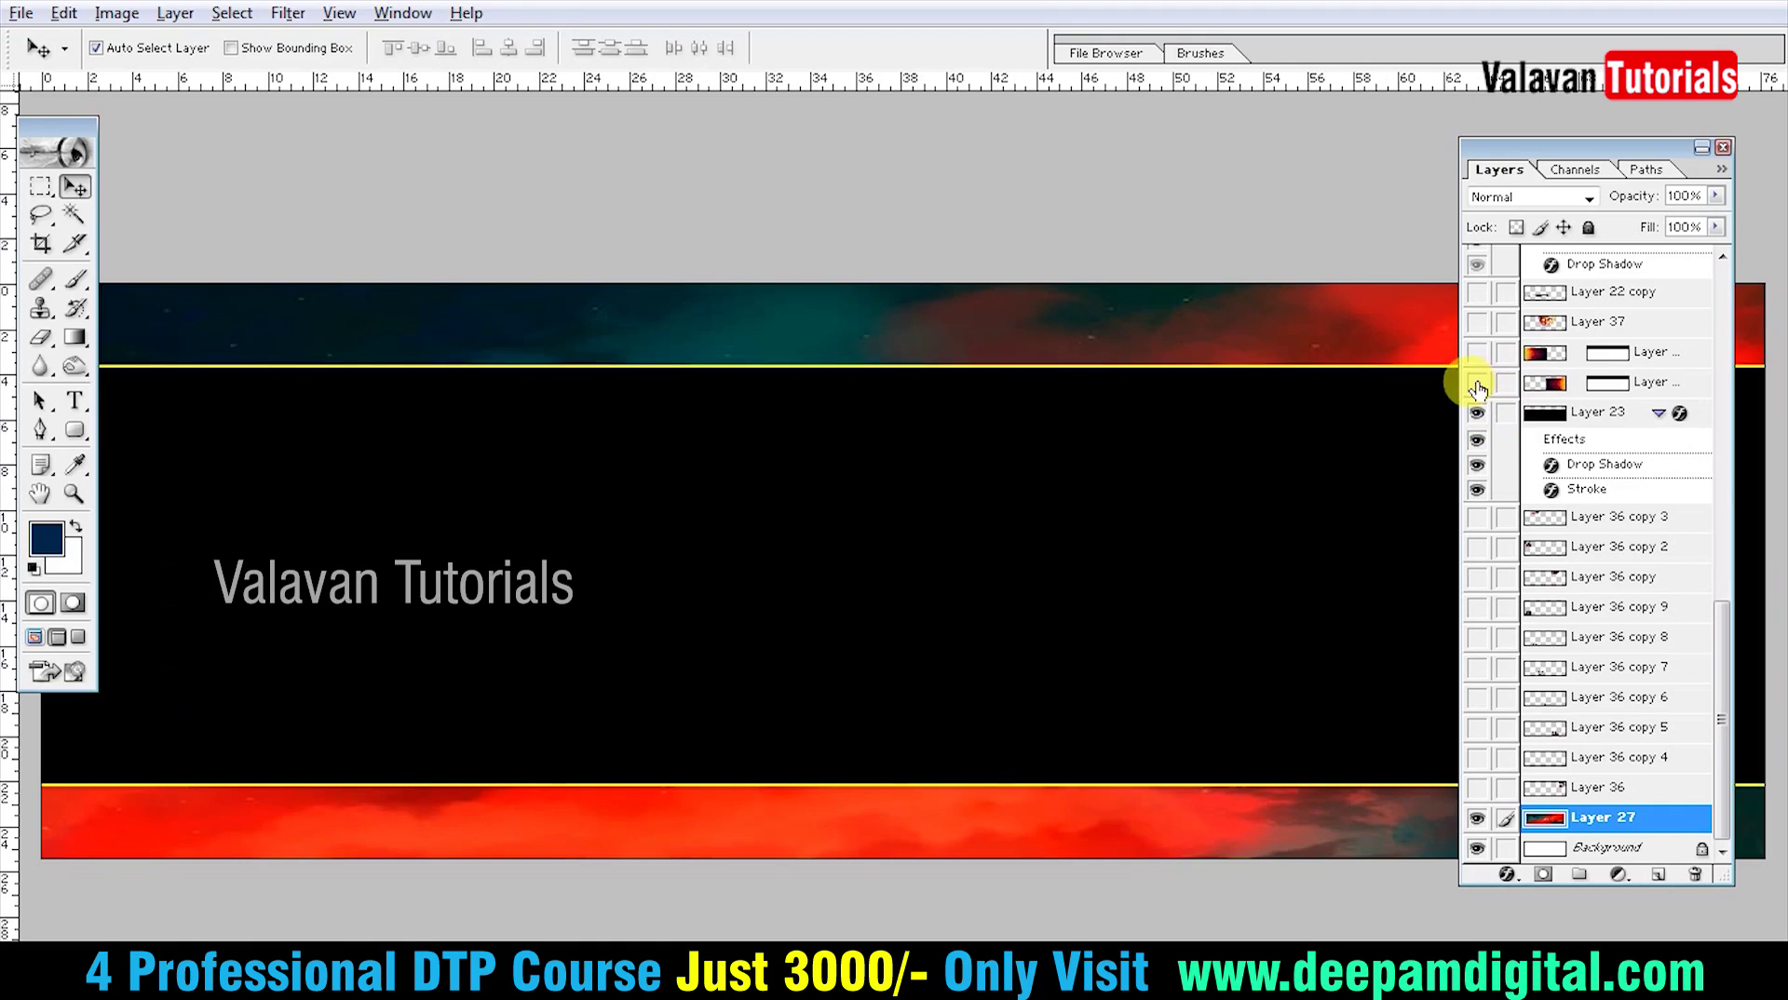
pyautogui.click(1478, 383)
pyautogui.click(1477, 352)
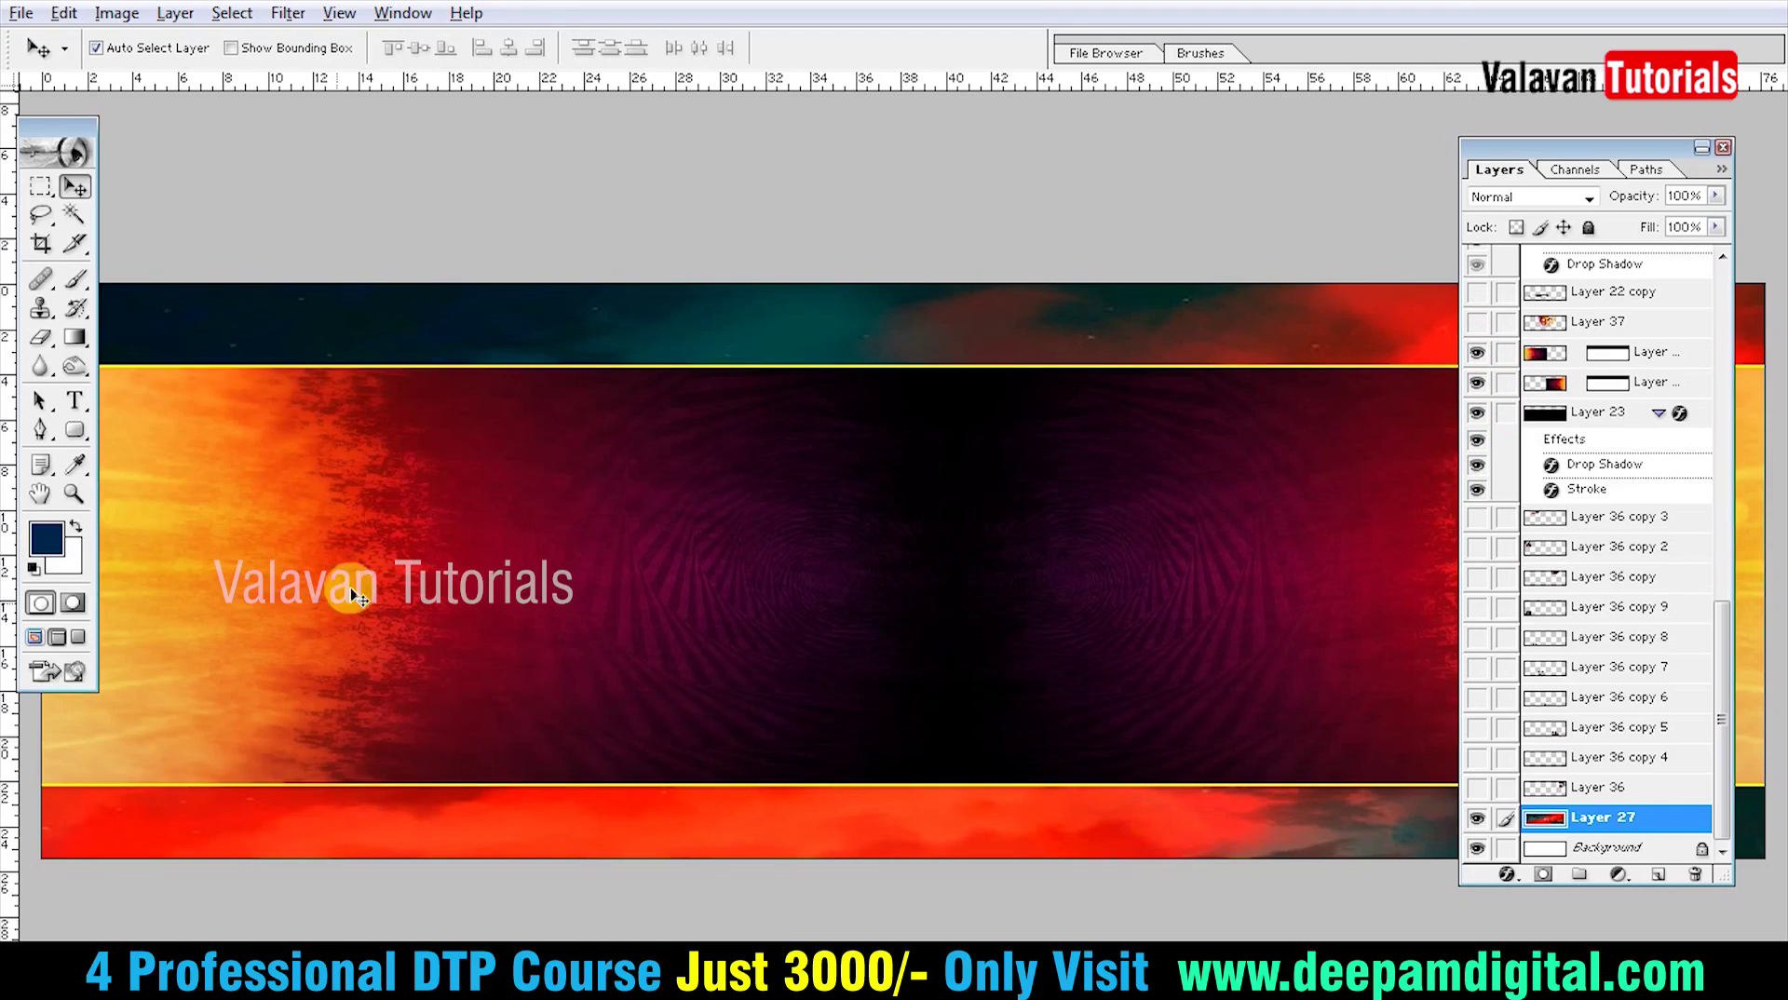
pyautogui.click(354, 596)
pyautogui.press('Tab')
pyautogui.moveTo(1304, 563)
pyautogui.mouseDown()
pyautogui.moveTo(1425, 563)
pyautogui.moveTo(1229, 530)
pyautogui.mouseUp()
pyautogui.press('Tab')
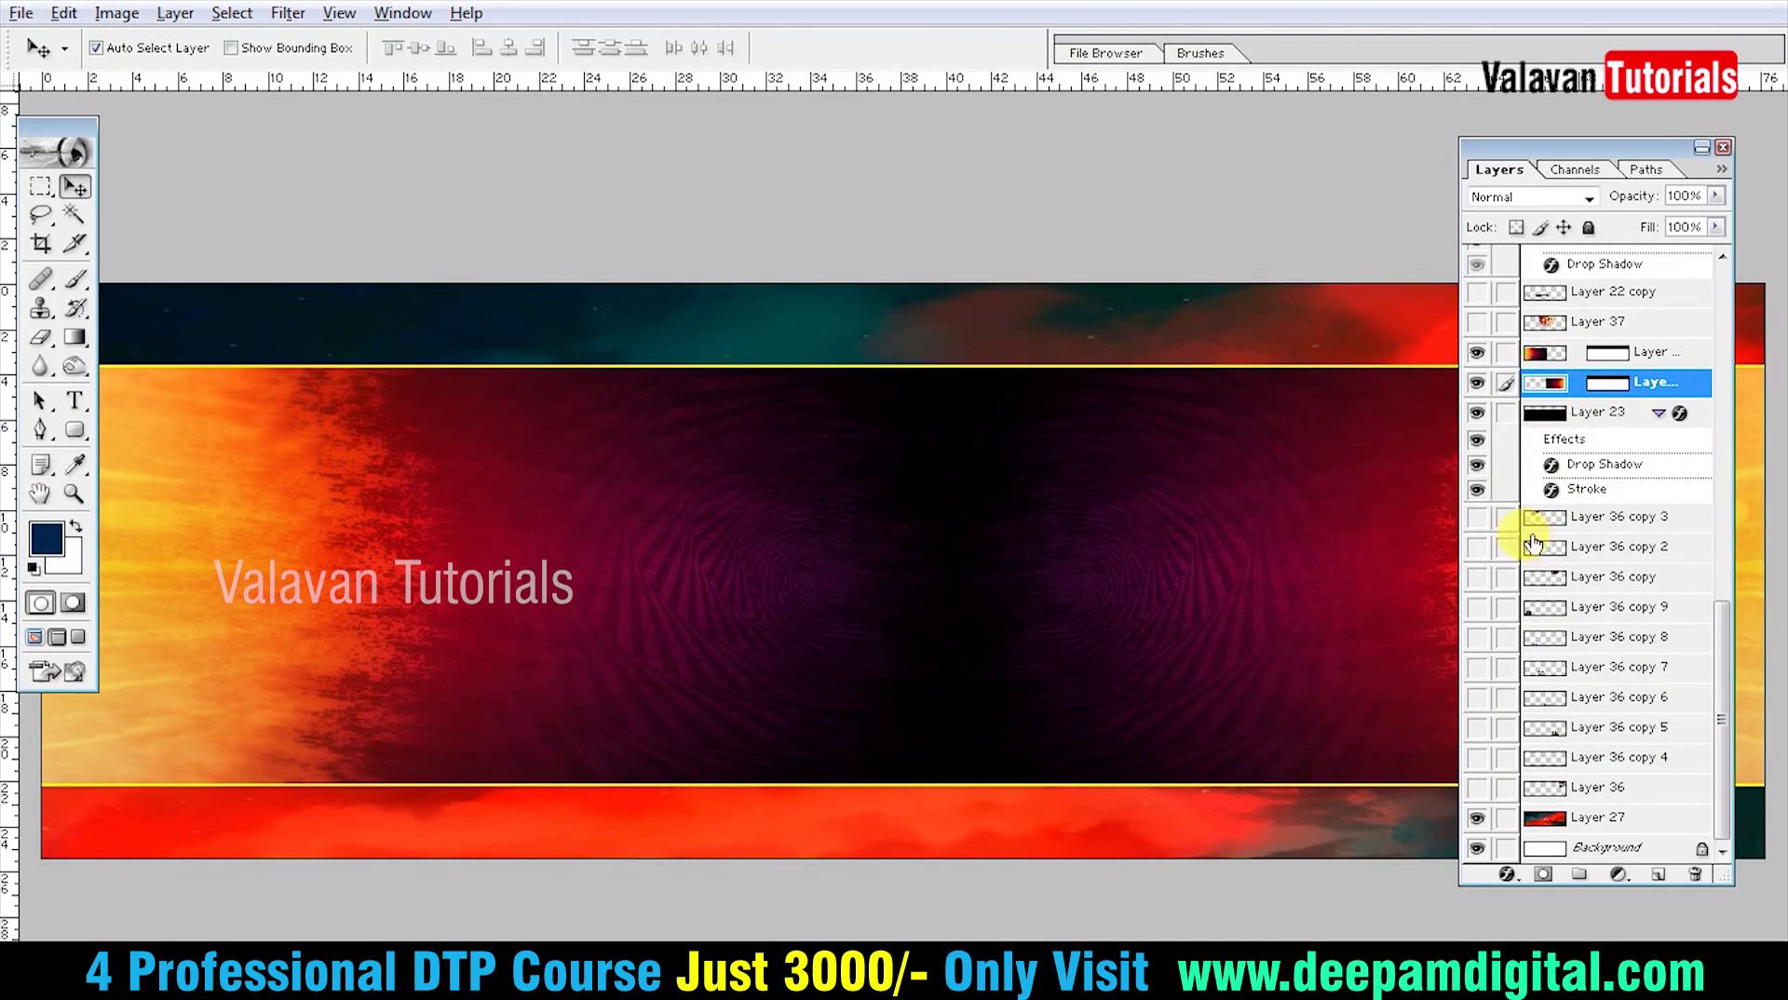
# Show Layer 36 and its copies, revealing face collages top-right and along the bottom strip
pyautogui.scroll(1, 1532, 542)
pyautogui.scroll(1, 1525, 536)
pyautogui.scroll(1, 1516, 528)
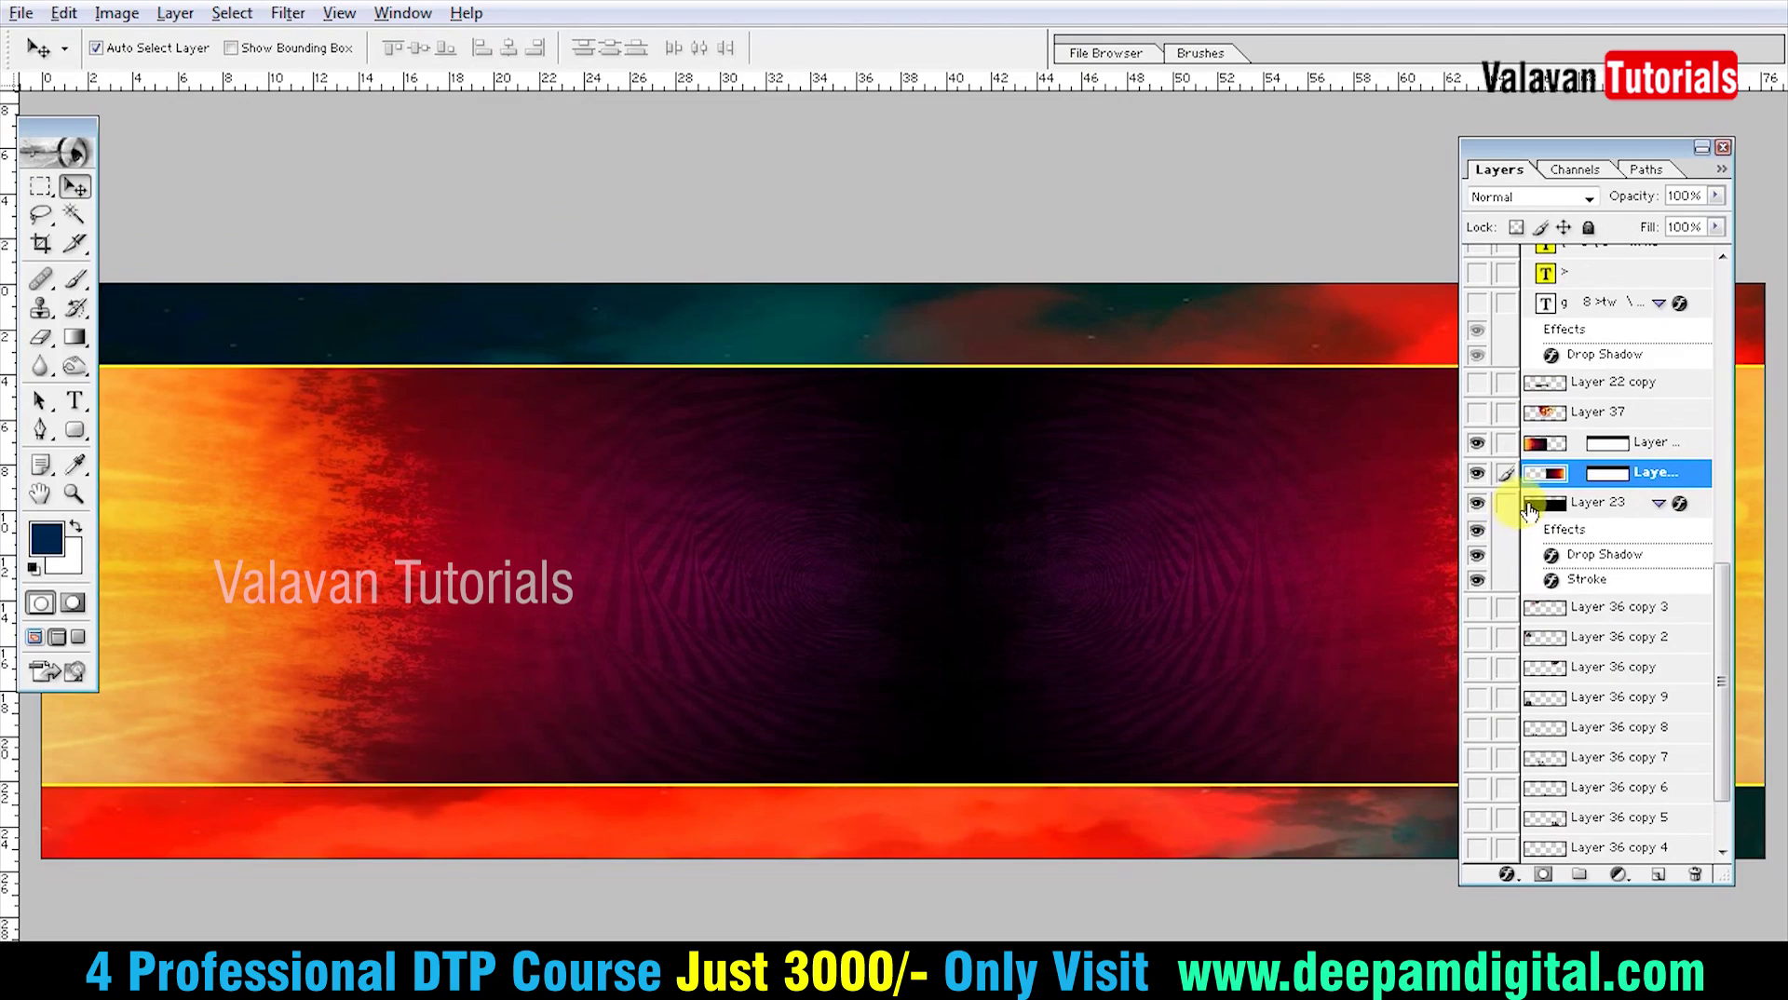
pyautogui.scroll(1, 1530, 510)
pyautogui.scroll(1, 1531, 507)
pyautogui.scroll(2, 1533, 505)
pyautogui.scroll(2, 1537, 501)
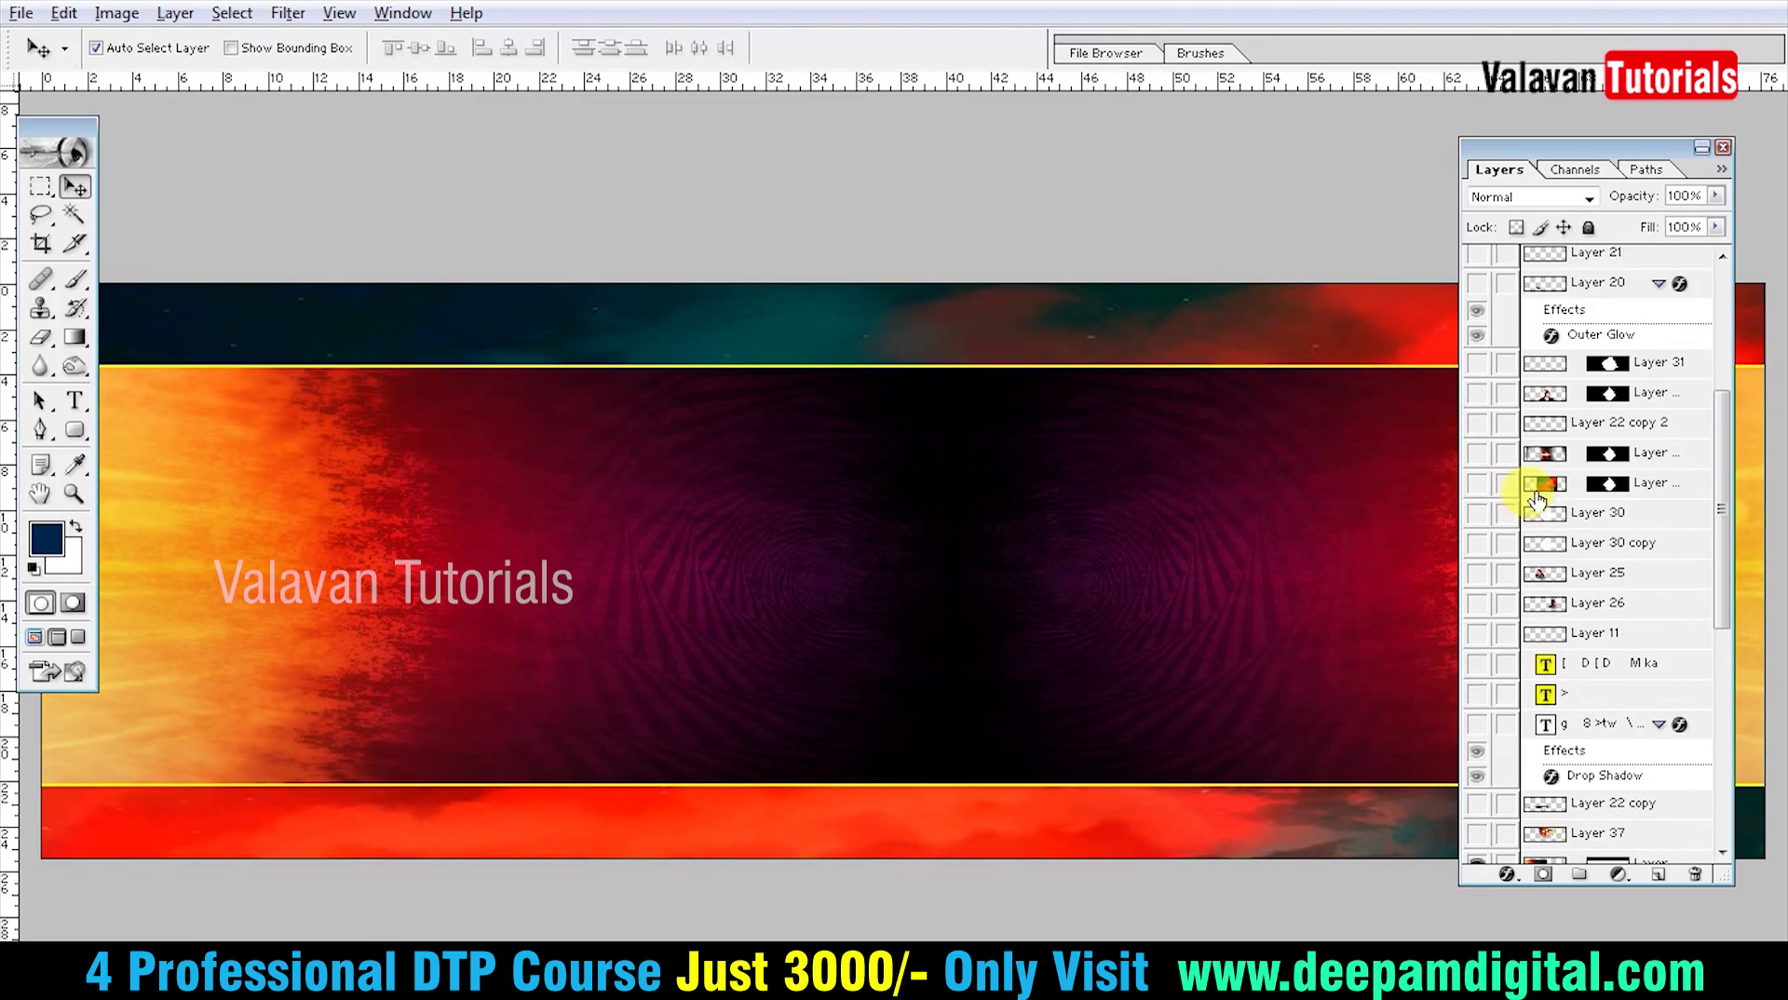
pyautogui.scroll(1, 1557, 510)
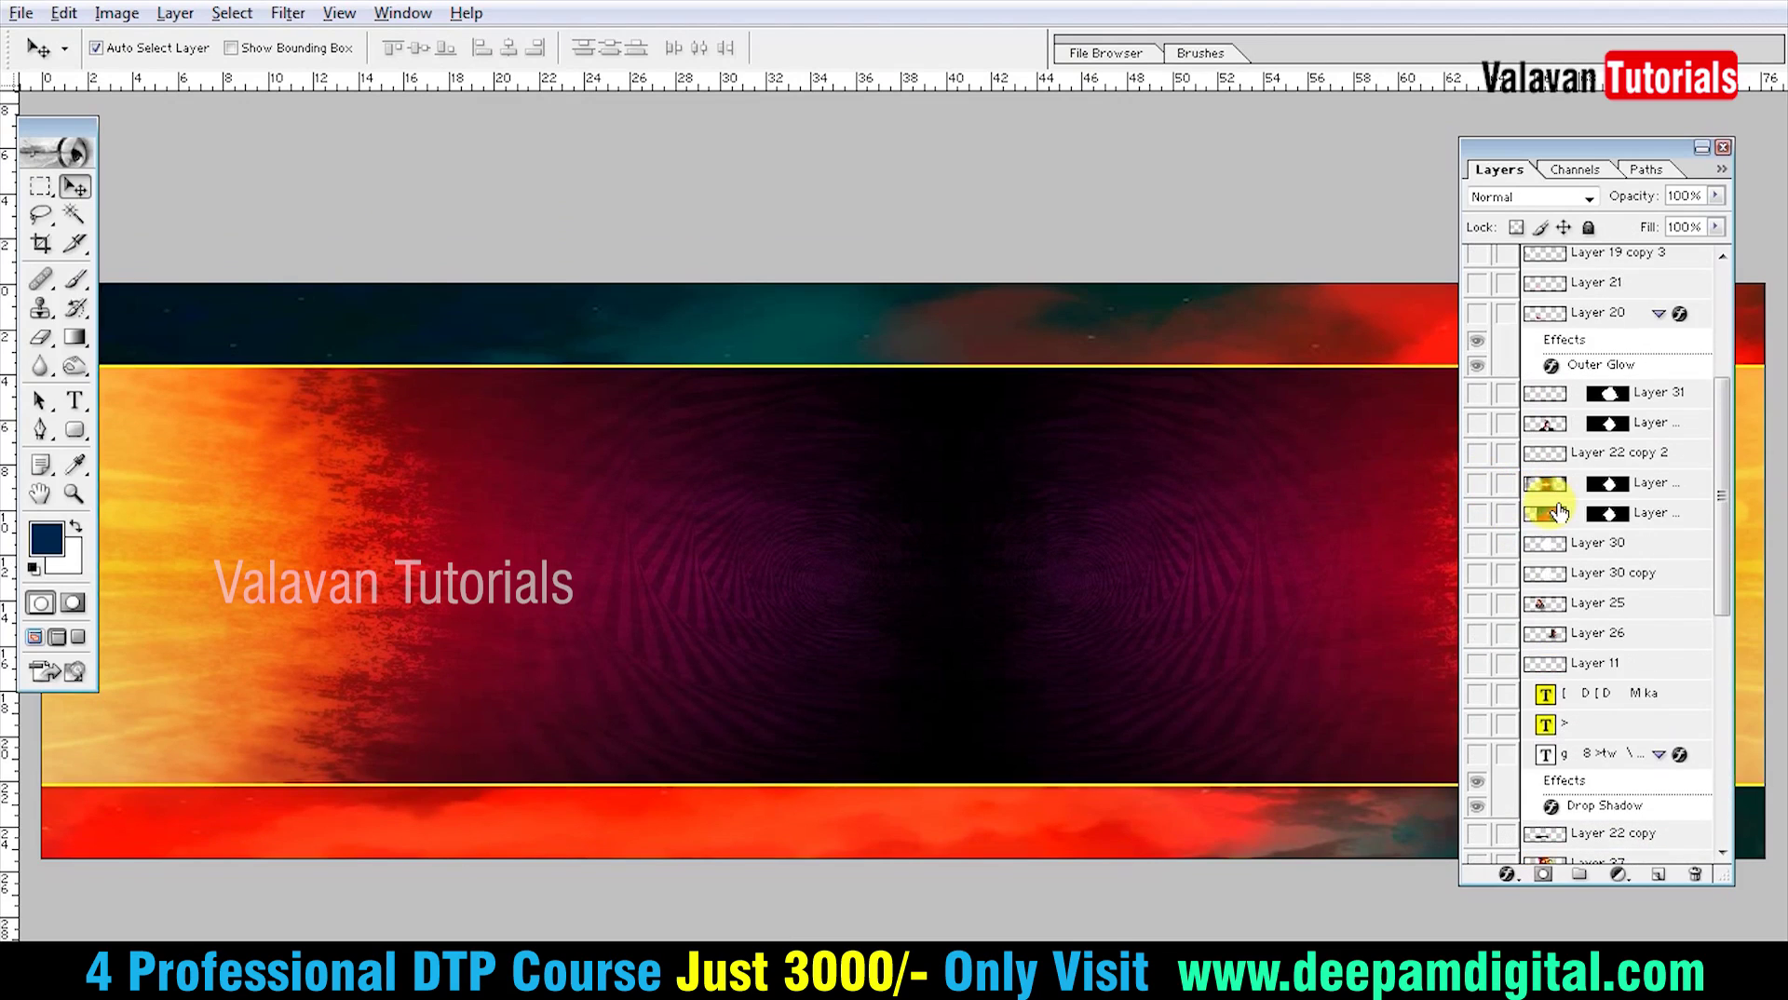
pyautogui.scroll(1, 1558, 510)
pyautogui.scroll(1, 1558, 510)
pyautogui.scroll(1, 1558, 511)
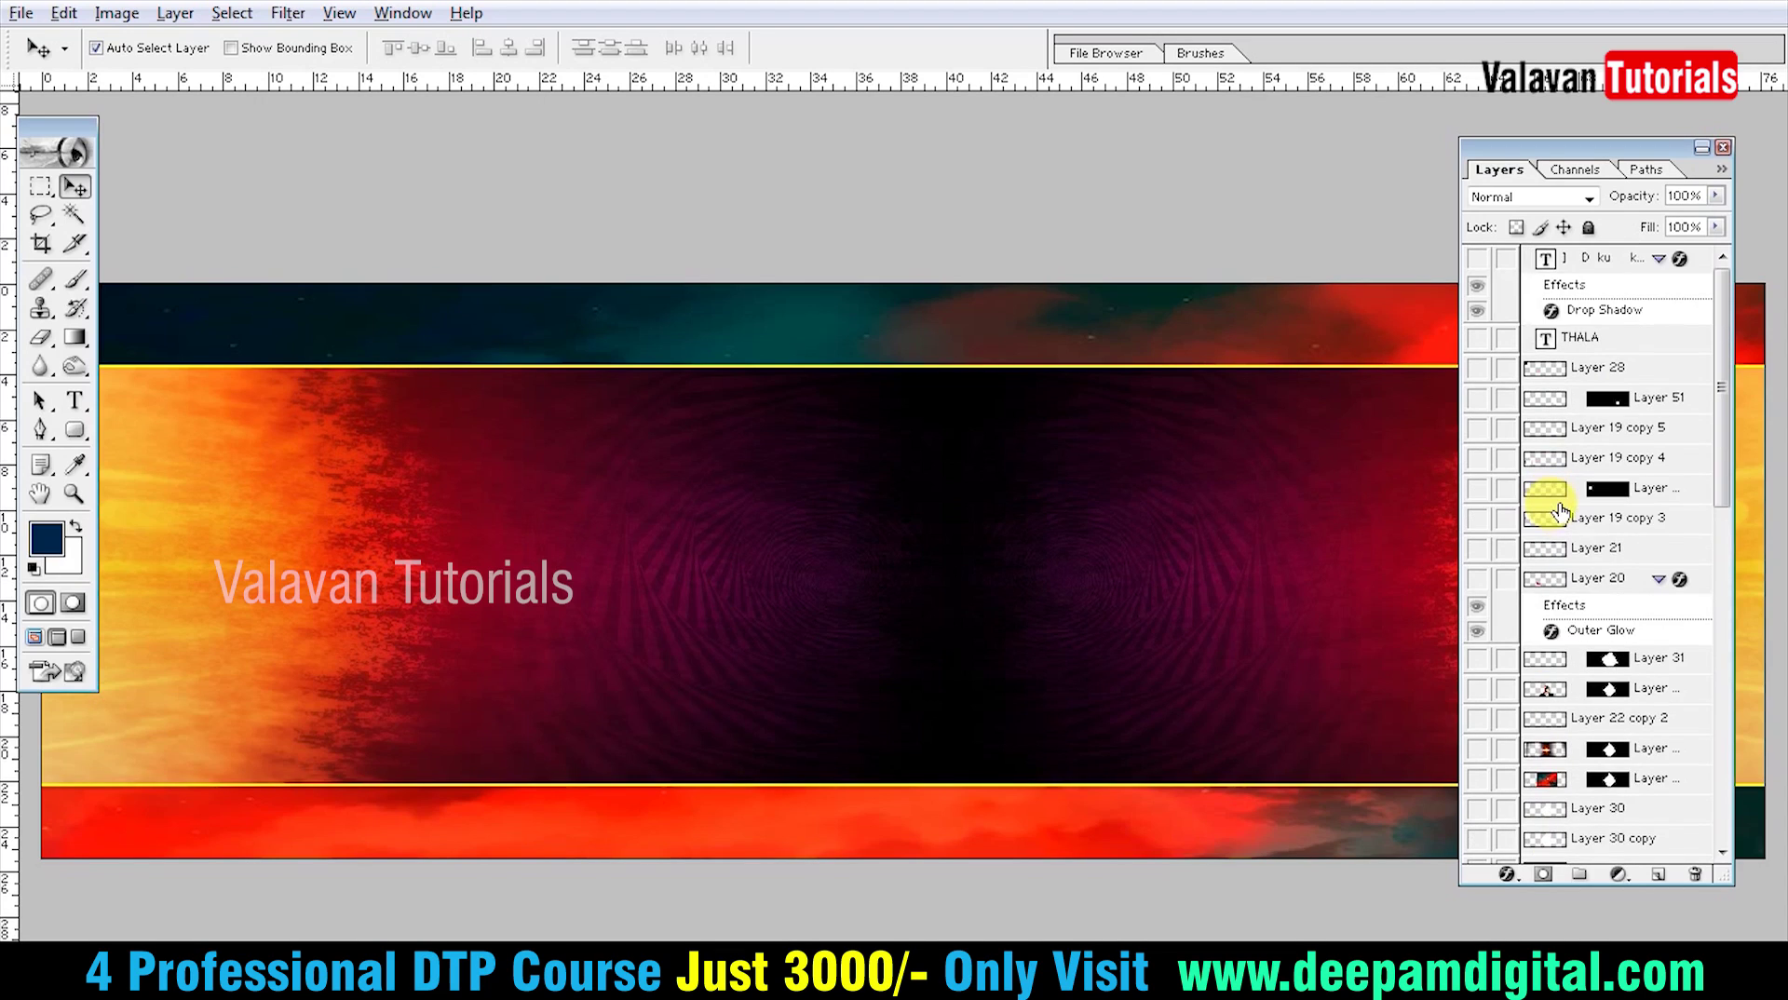
pyautogui.scroll(-3, 1551, 559)
pyautogui.scroll(-3, 1544, 652)
pyautogui.scroll(-3, 1542, 671)
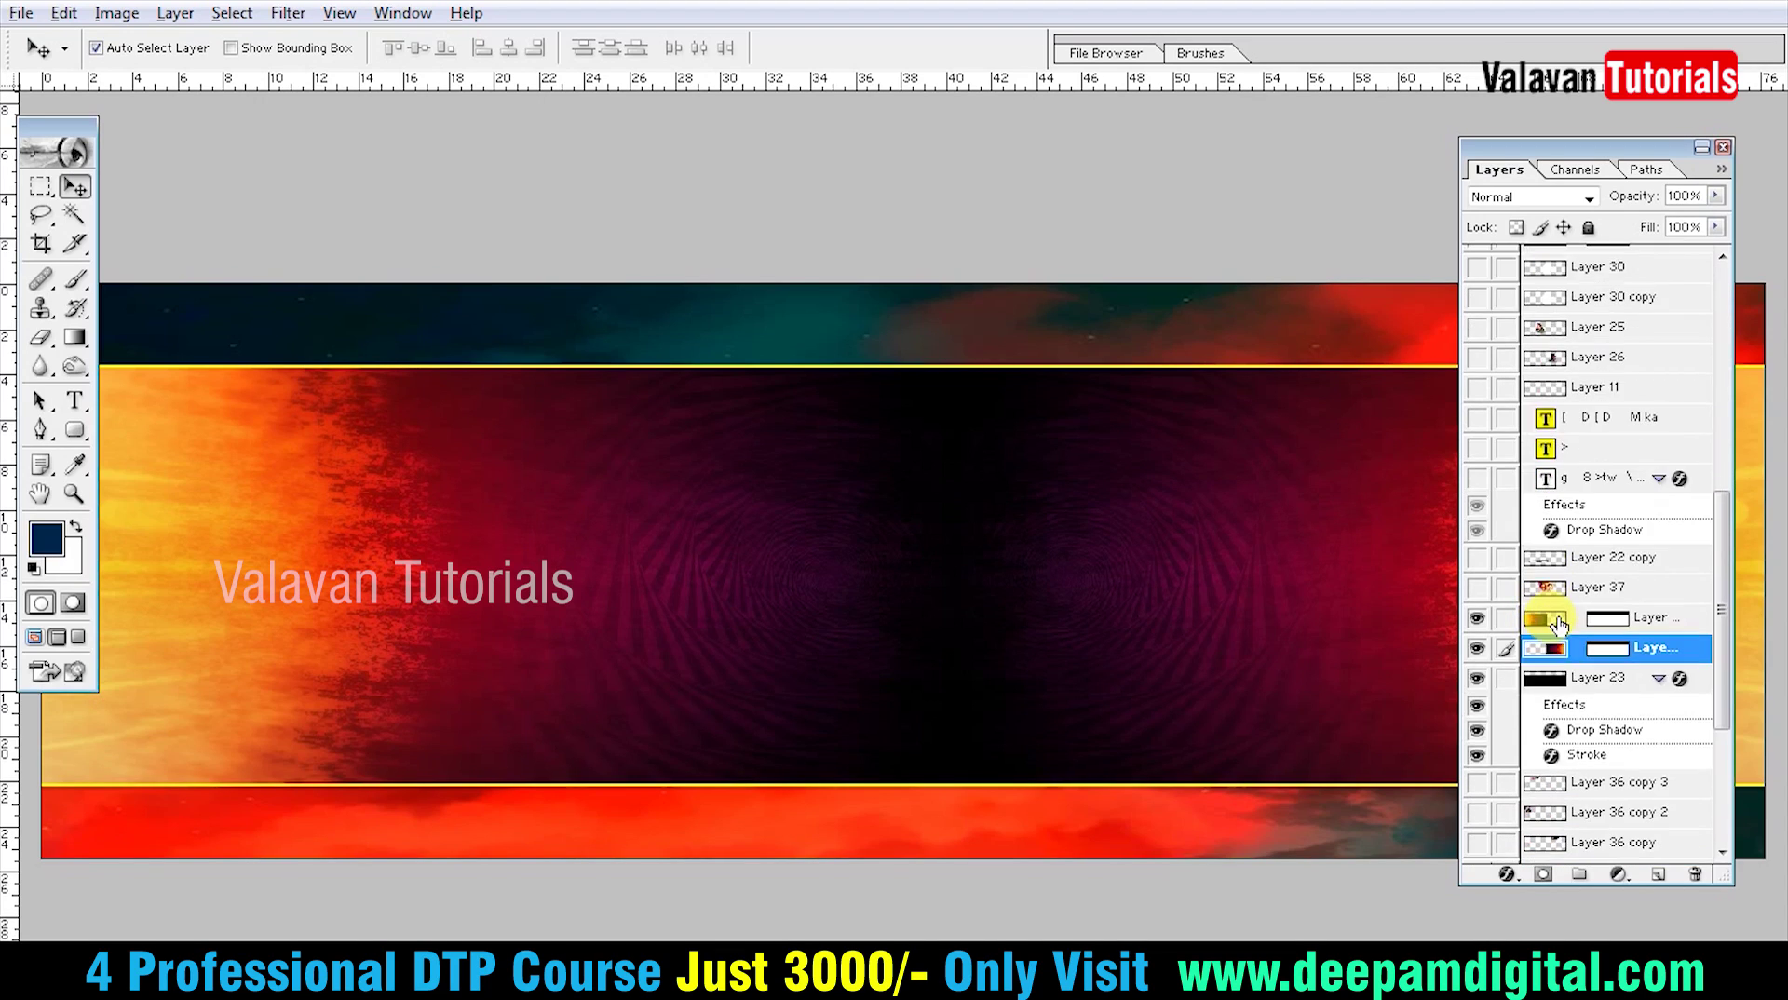
pyautogui.scroll(-3, 1553, 657)
pyautogui.click(1479, 790)
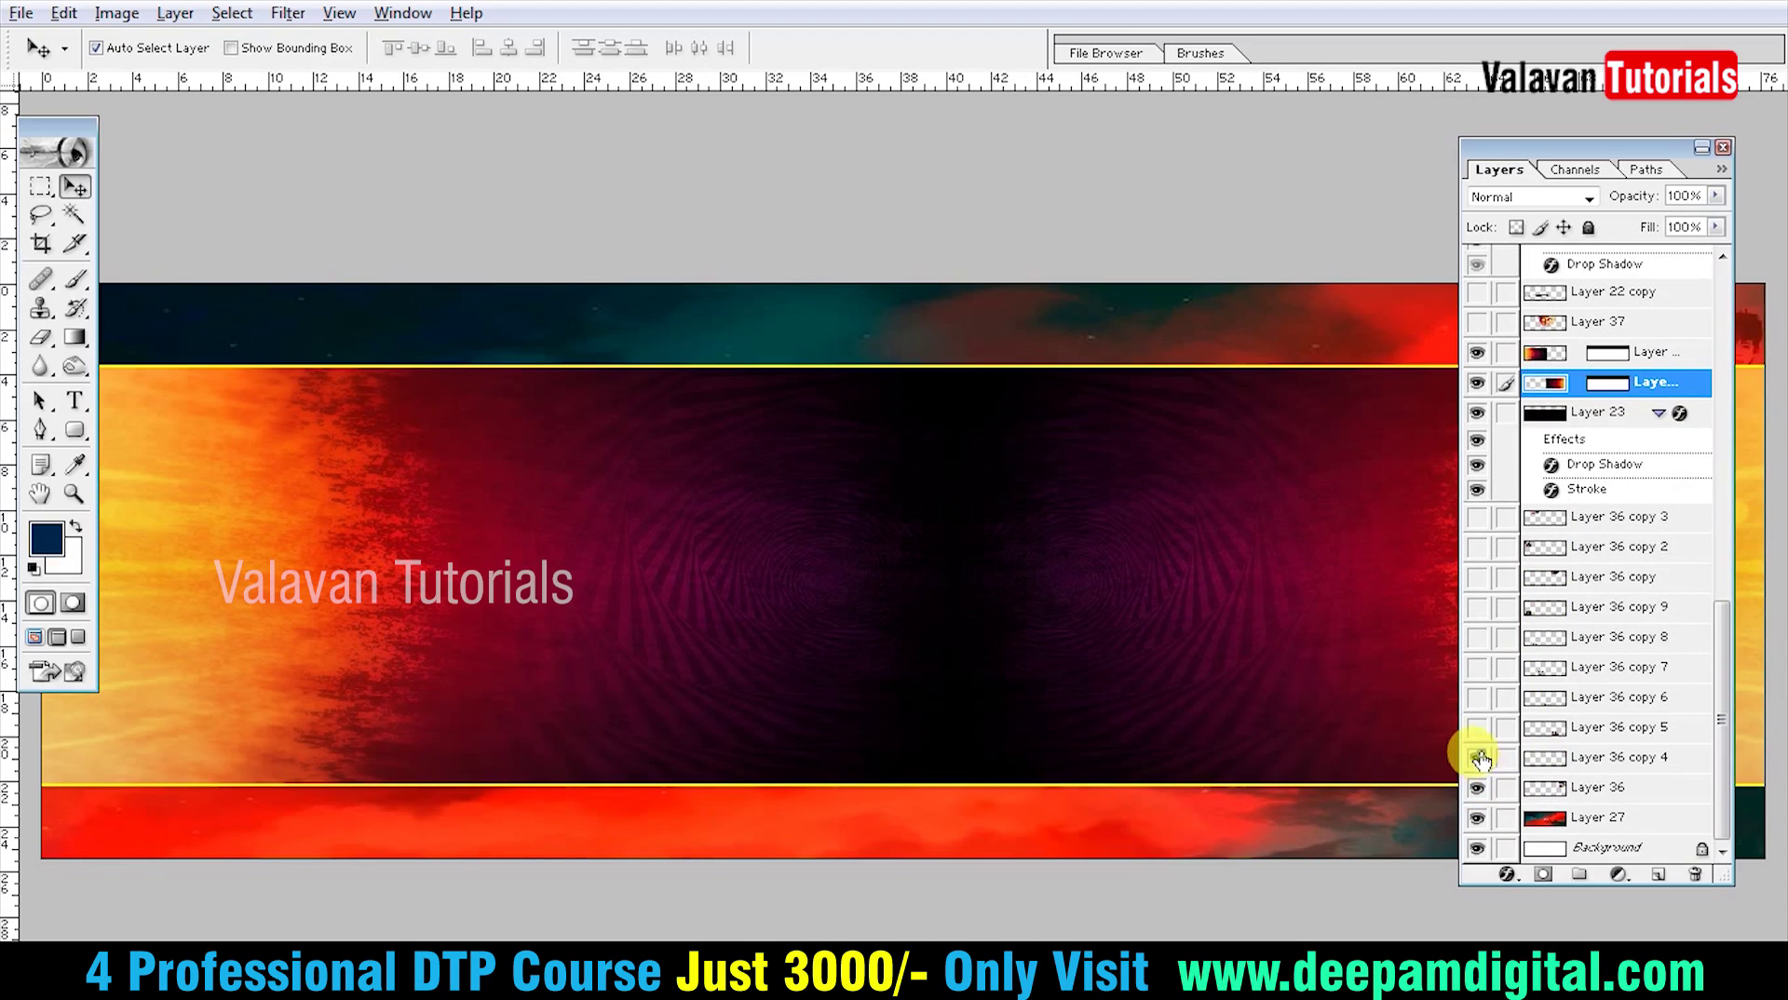
pyautogui.click(1479, 757)
pyautogui.click(1477, 697)
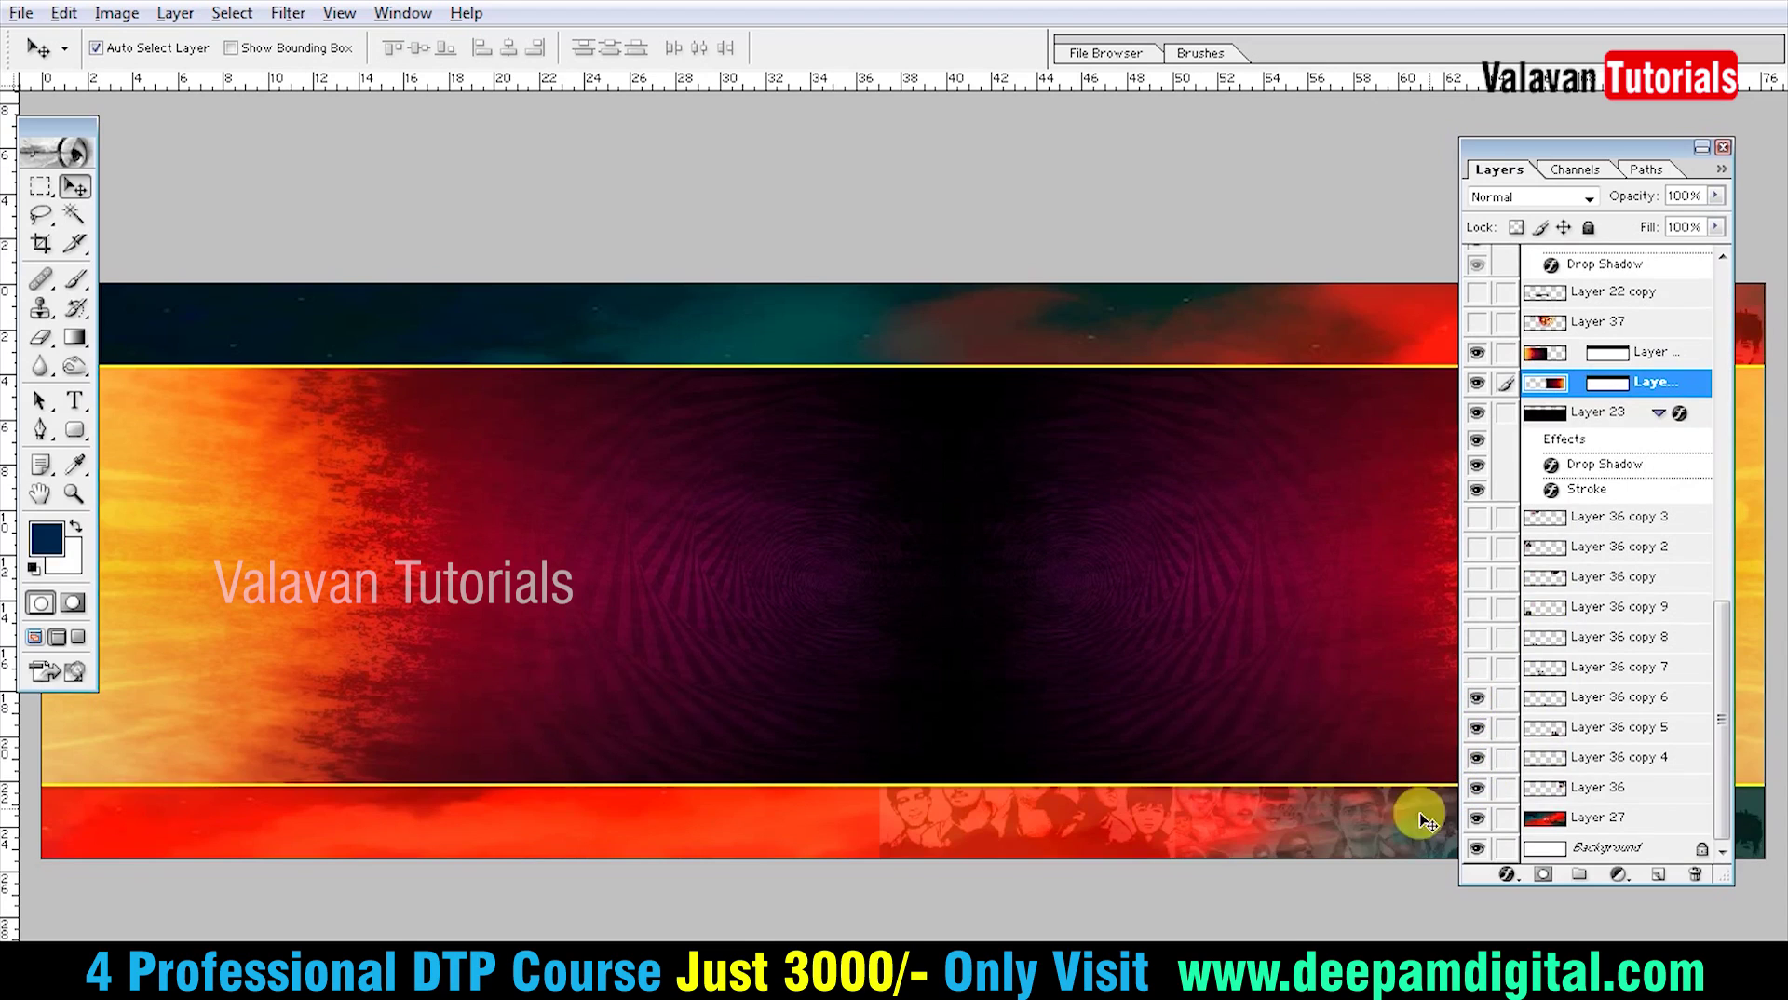
# Try a Free Transform move on the Layer 36 collage, then cancel it
pyautogui.click(1537, 798)
pyautogui.press('Tab')
pyautogui.click(1545, 782)
pyautogui.hotkey('ctrl', 't')
pyautogui.moveTo(1603, 310); pyautogui.dragTo(1157, 439)
pyautogui.press('Escape')
pyautogui.hotkey('ctrl', 'v')
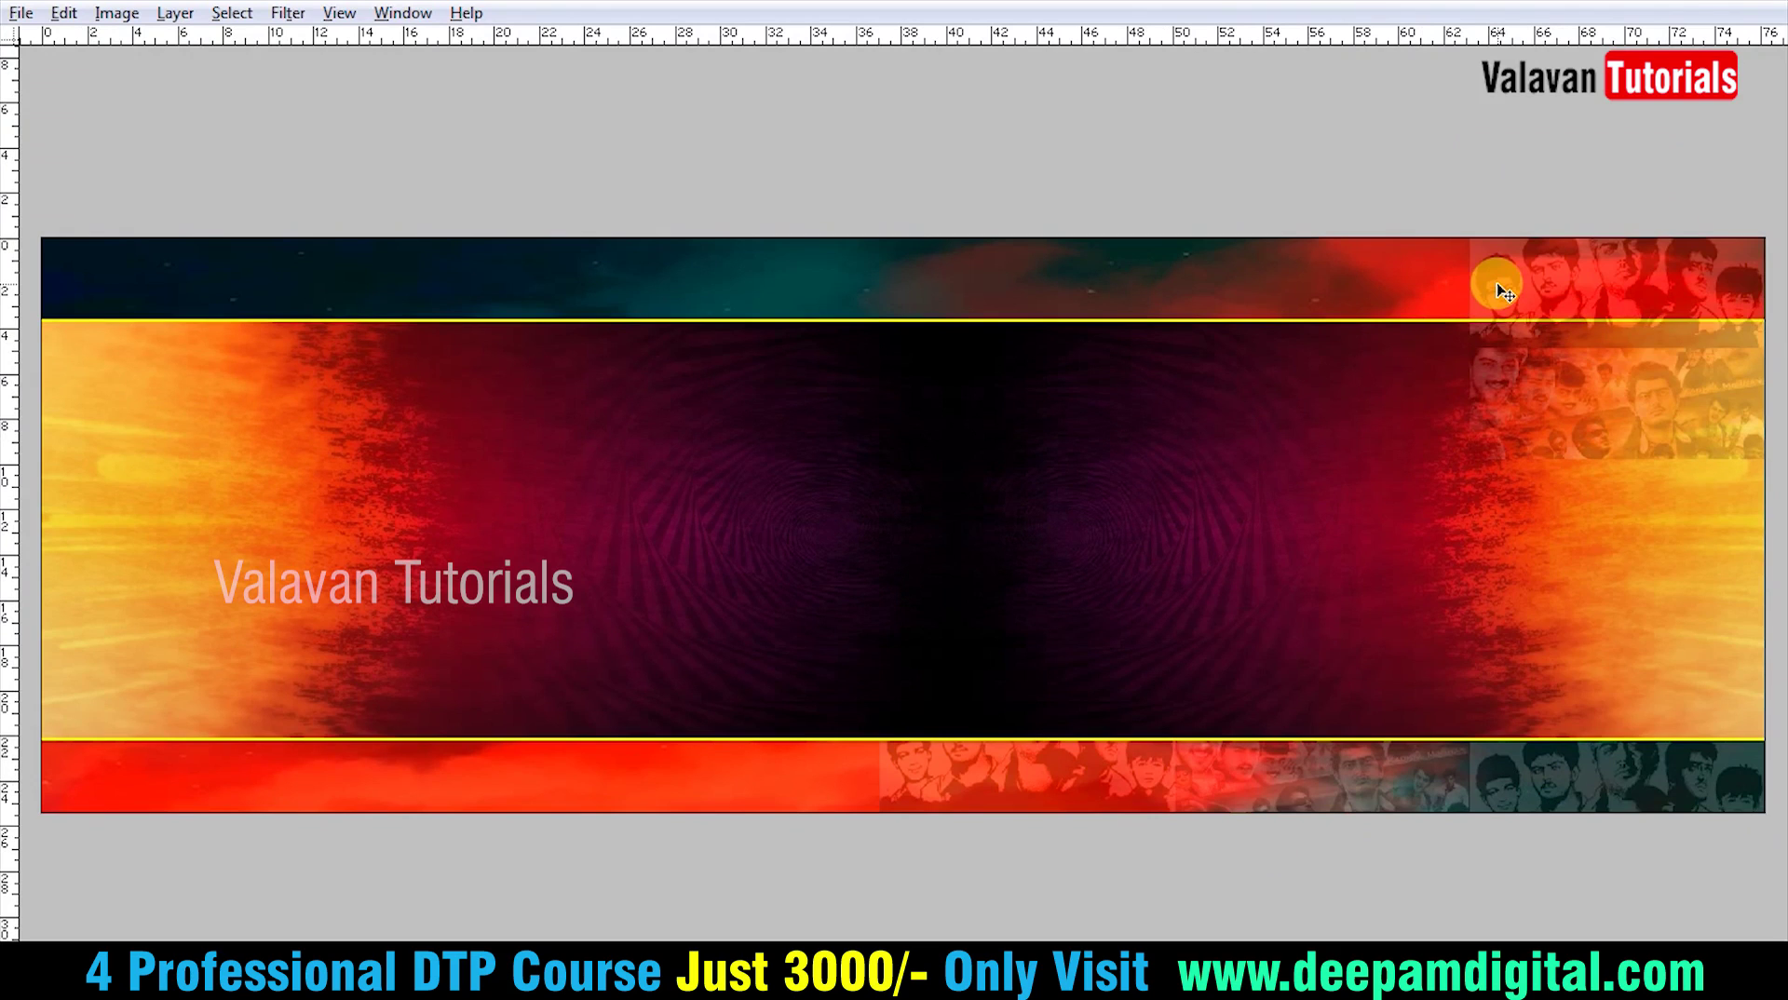
pyautogui.press('Tab')
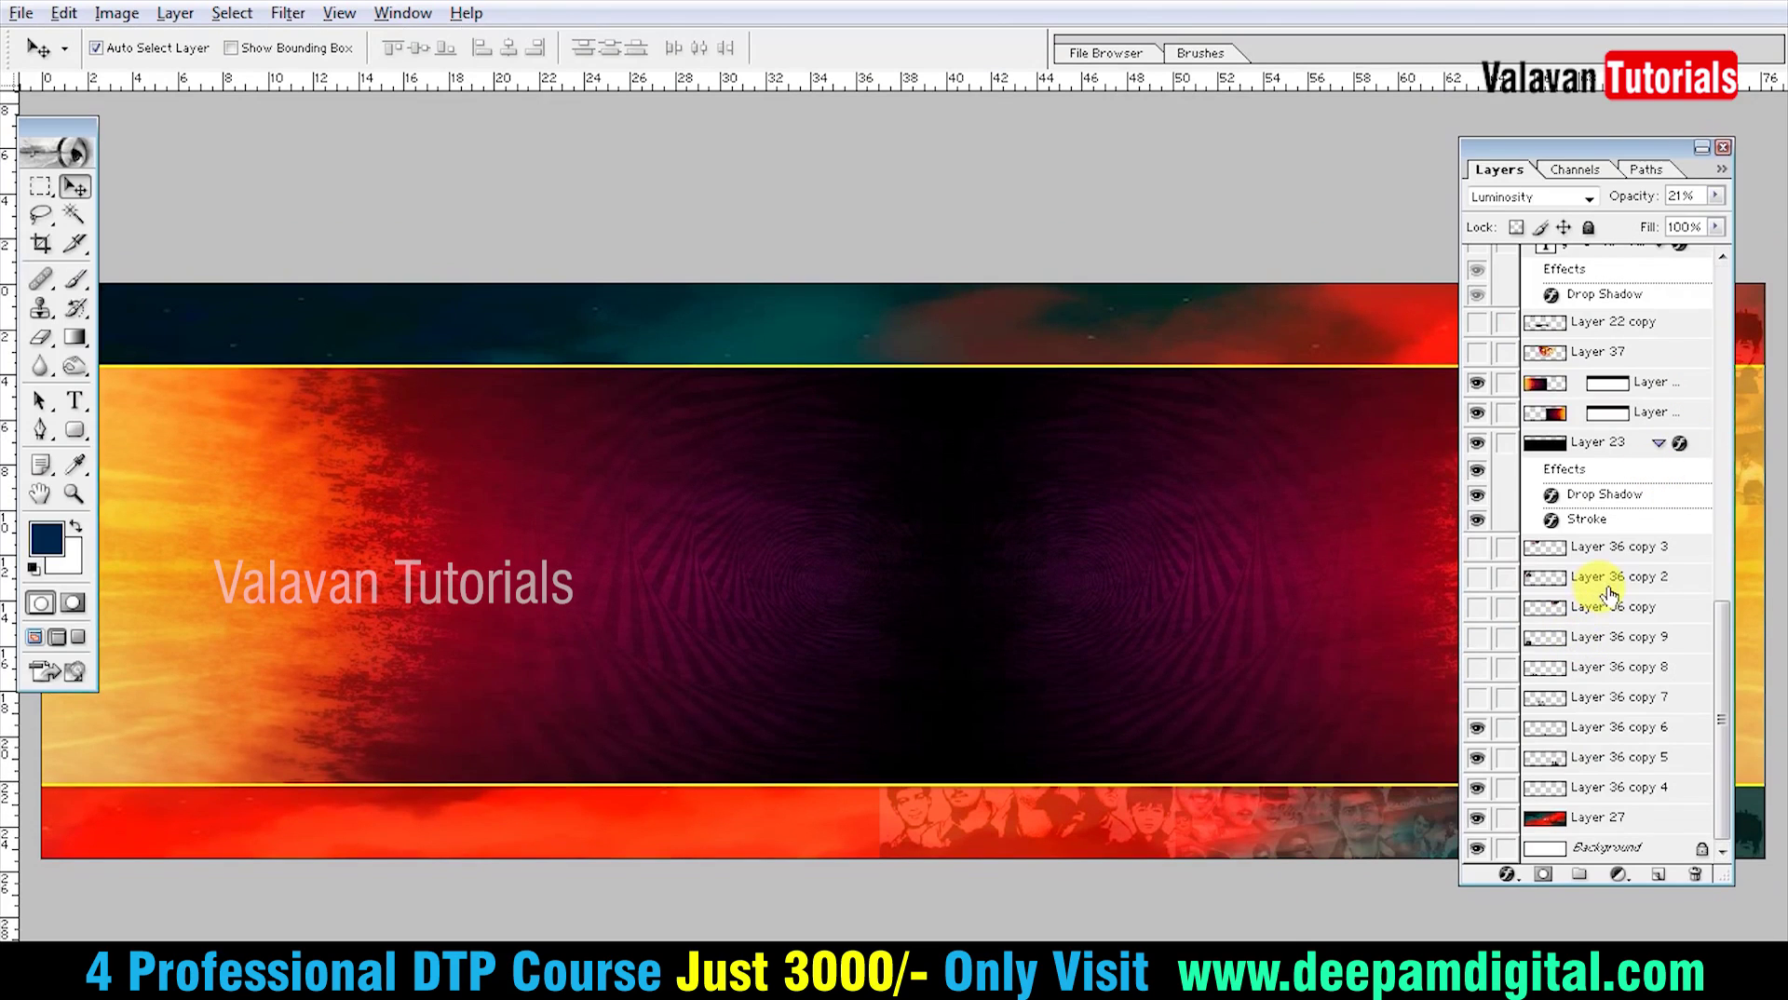
# Move the Layers panel and place the Layer 36 face collage in the top-right corner
pyautogui.moveTo(1573, 147); pyautogui.dragTo(825, 210)
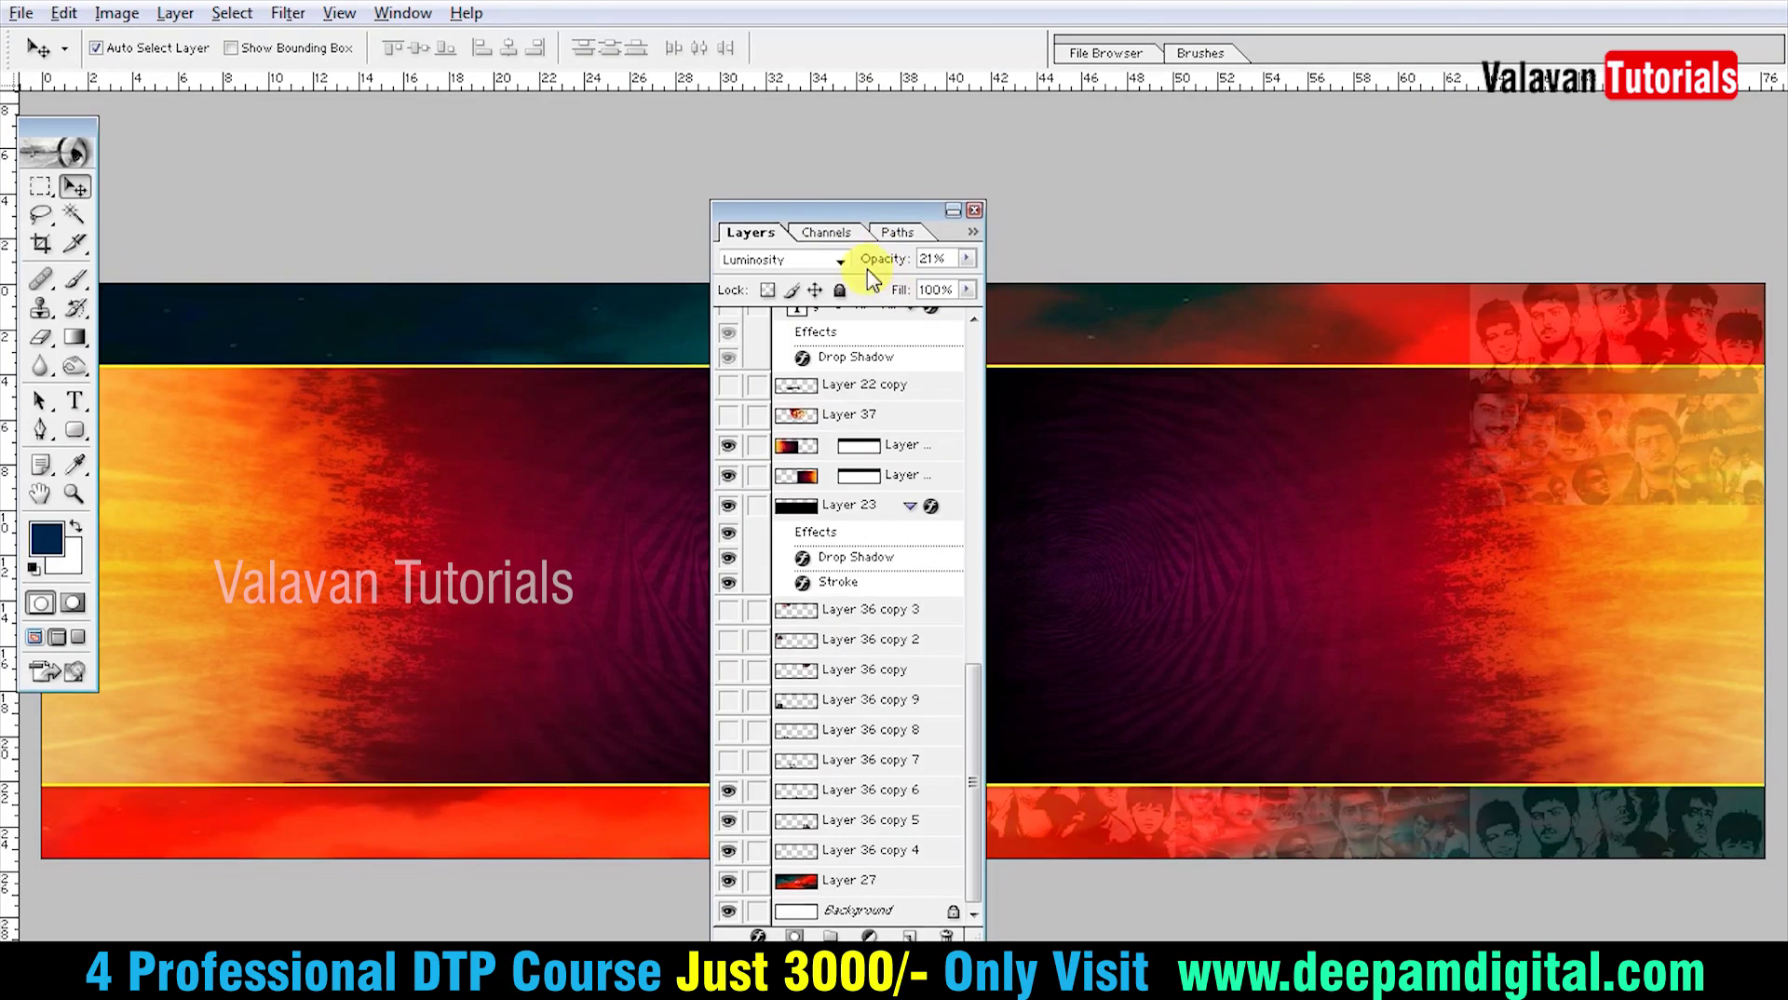
pyautogui.click(838, 260)
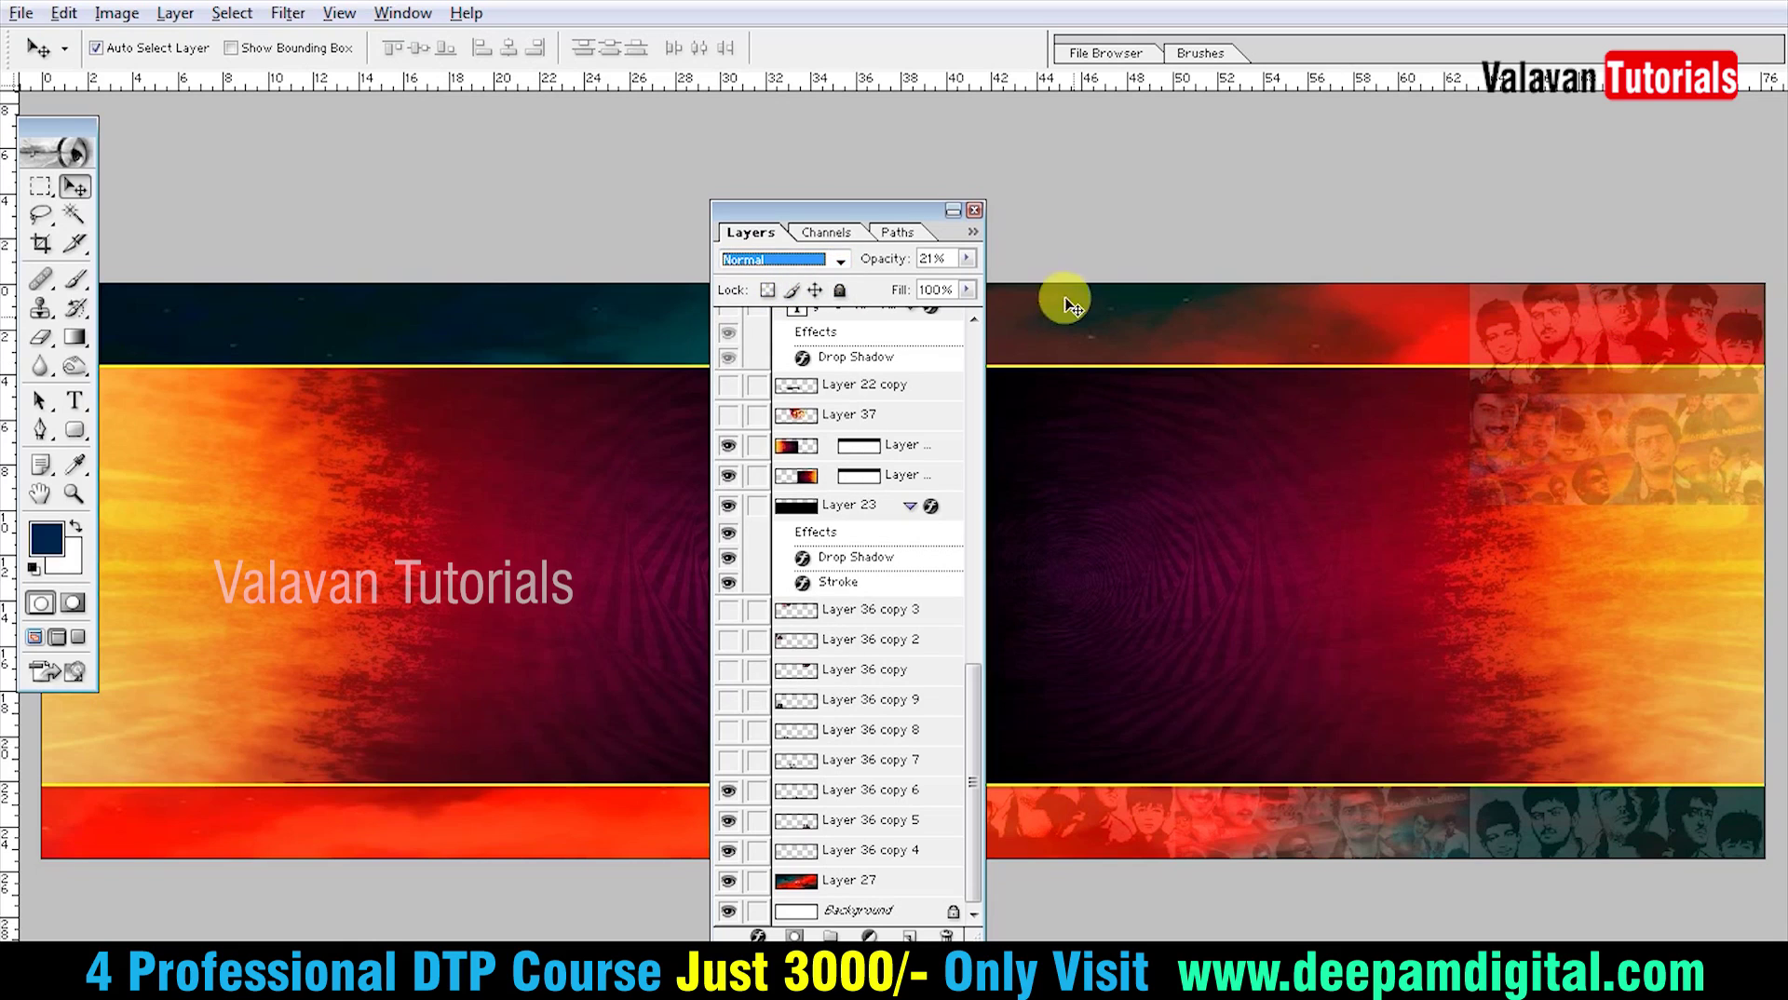
pyautogui.click(967, 258)
pyautogui.moveTo(910, 296); pyautogui.dragTo(867, 293)
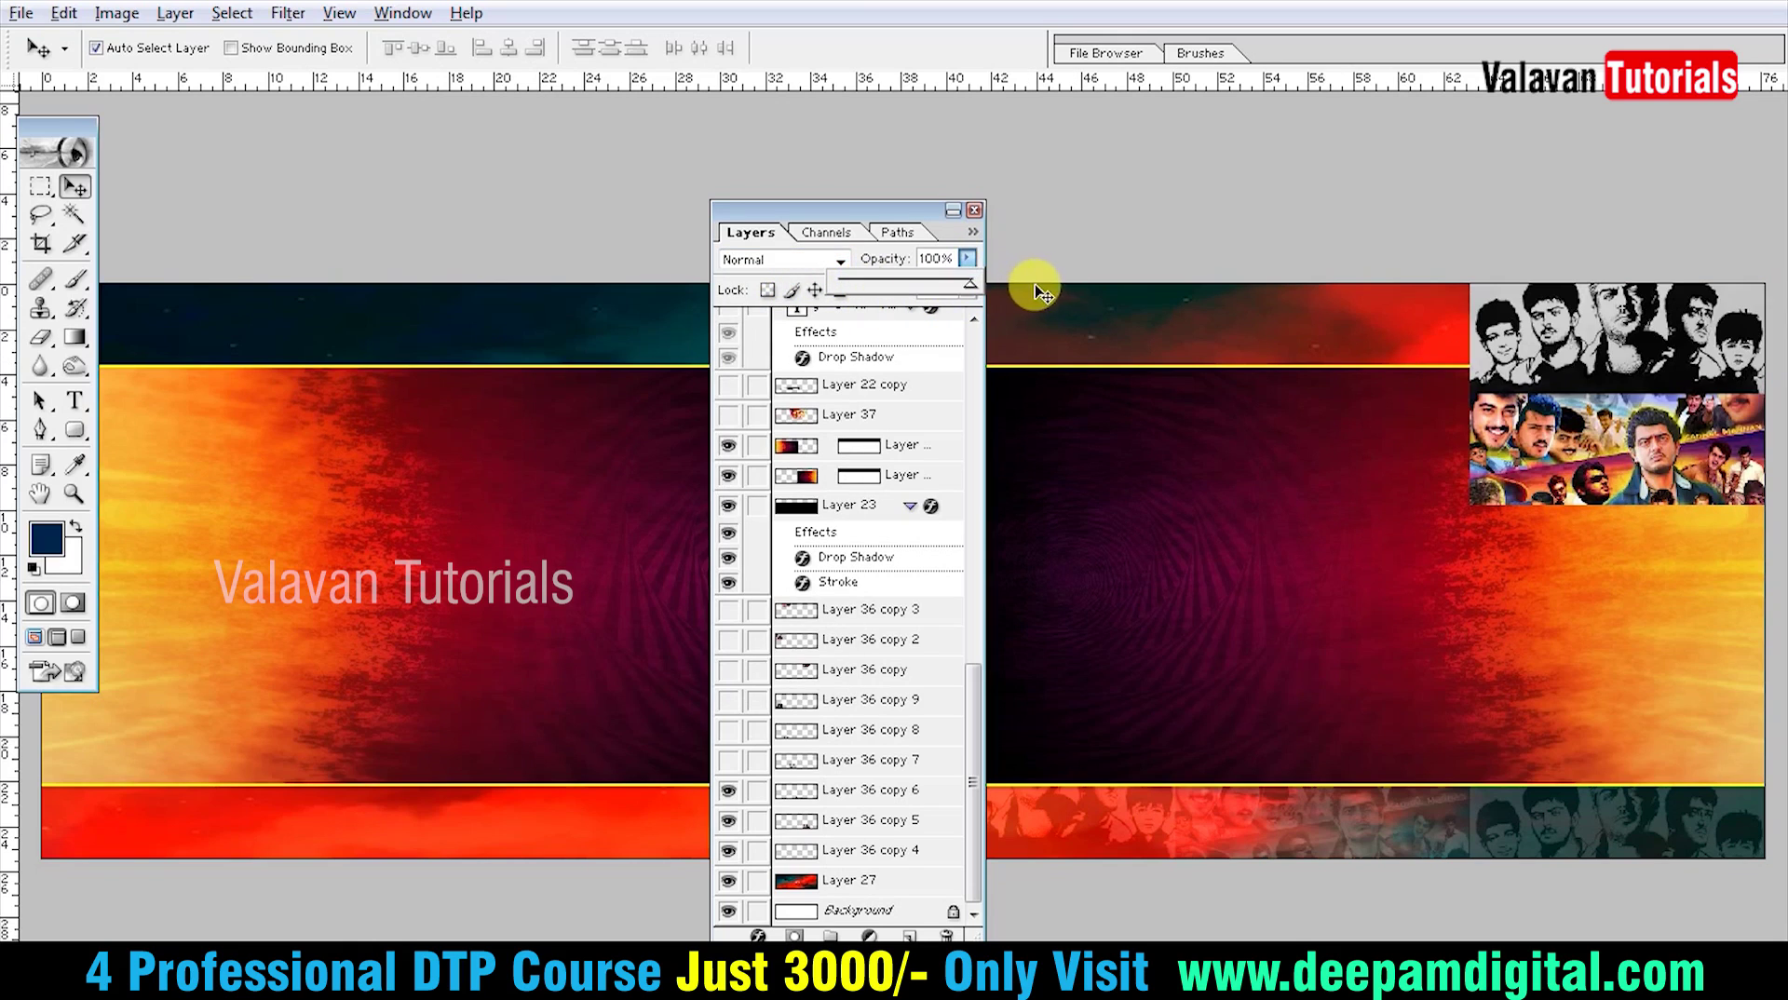
pyautogui.moveTo(1618, 356); pyautogui.dragTo(1393, 421)
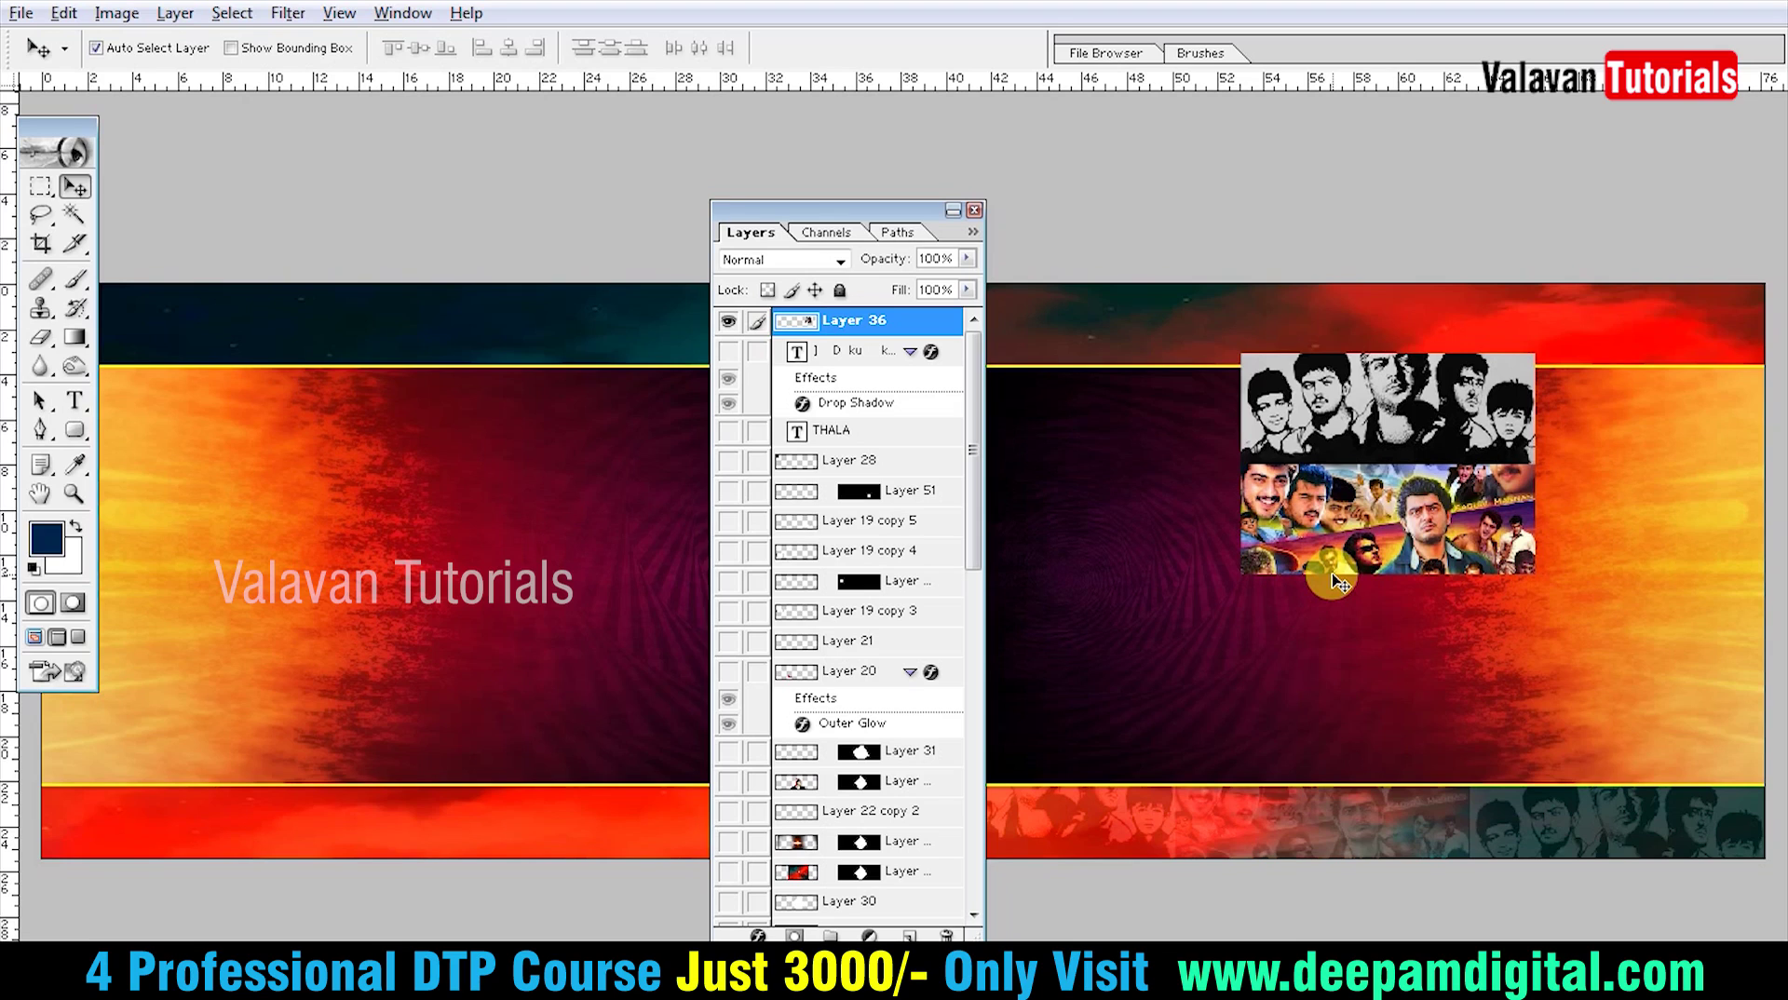
pyautogui.moveTo(1338, 582); pyautogui.dragTo(1602, 427)
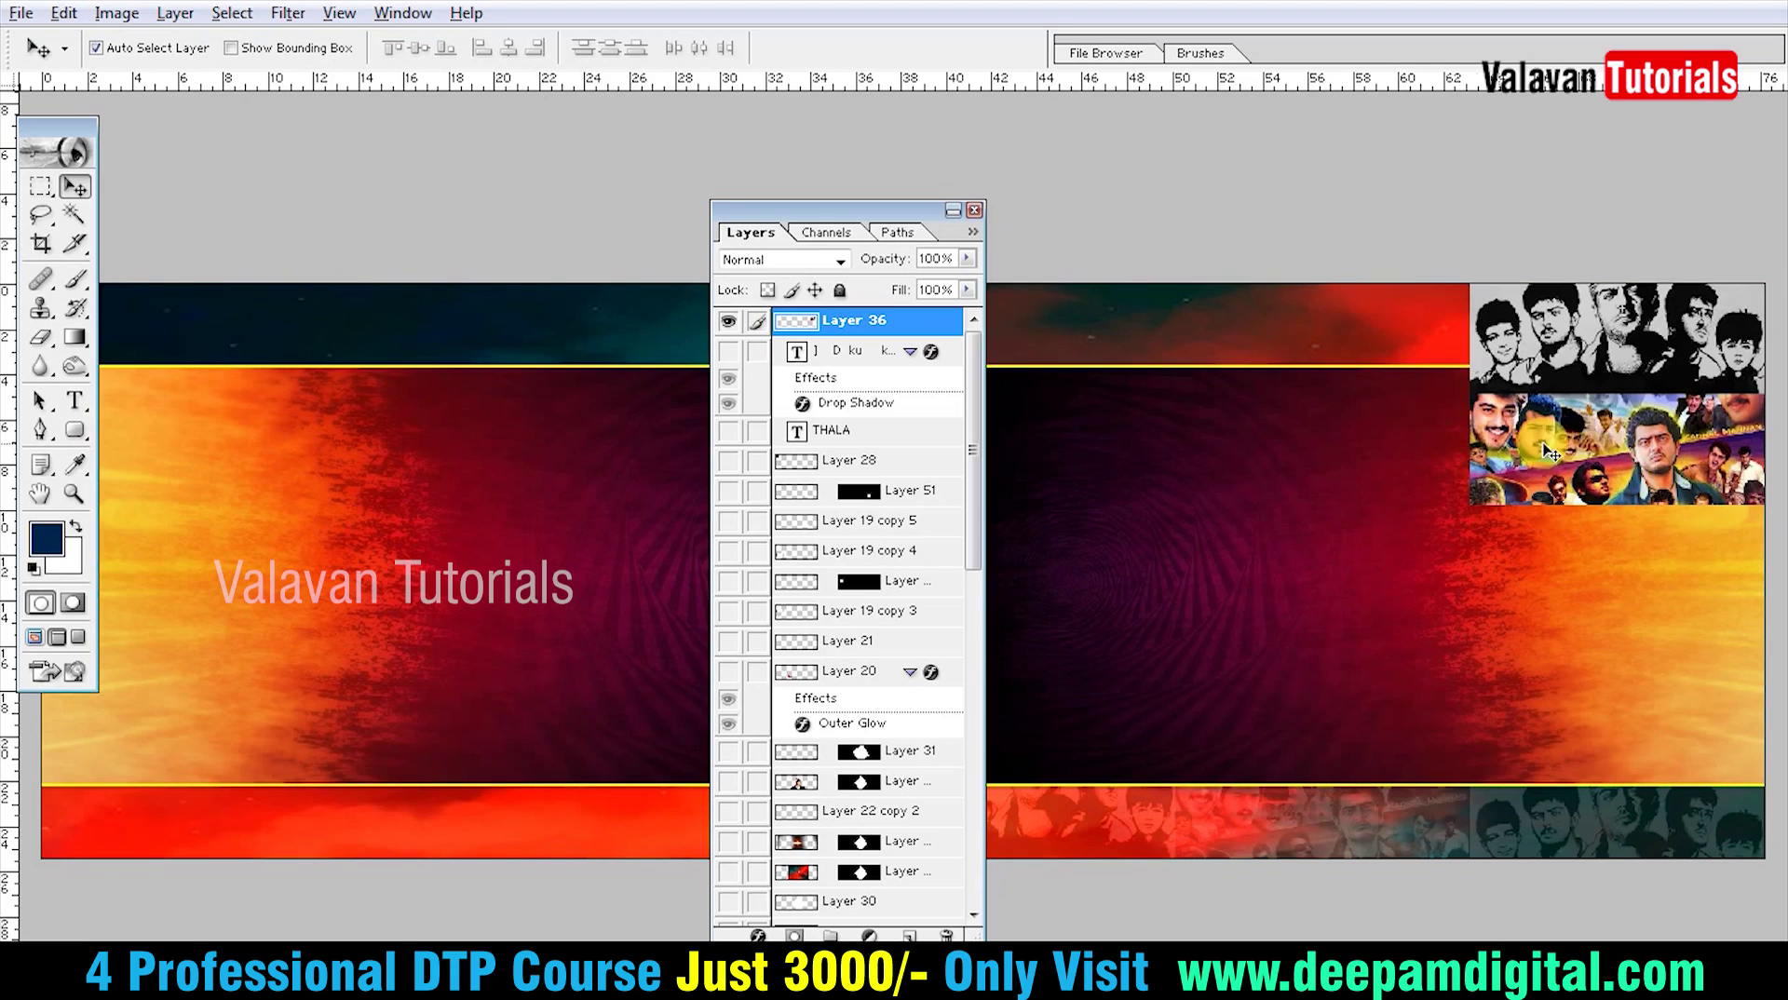
# Blend the top-right face collage with Luminosity mode at 21% opacity
pyautogui.click(967, 257)
pyautogui.moveTo(970, 280); pyautogui.dragTo(861, 293)
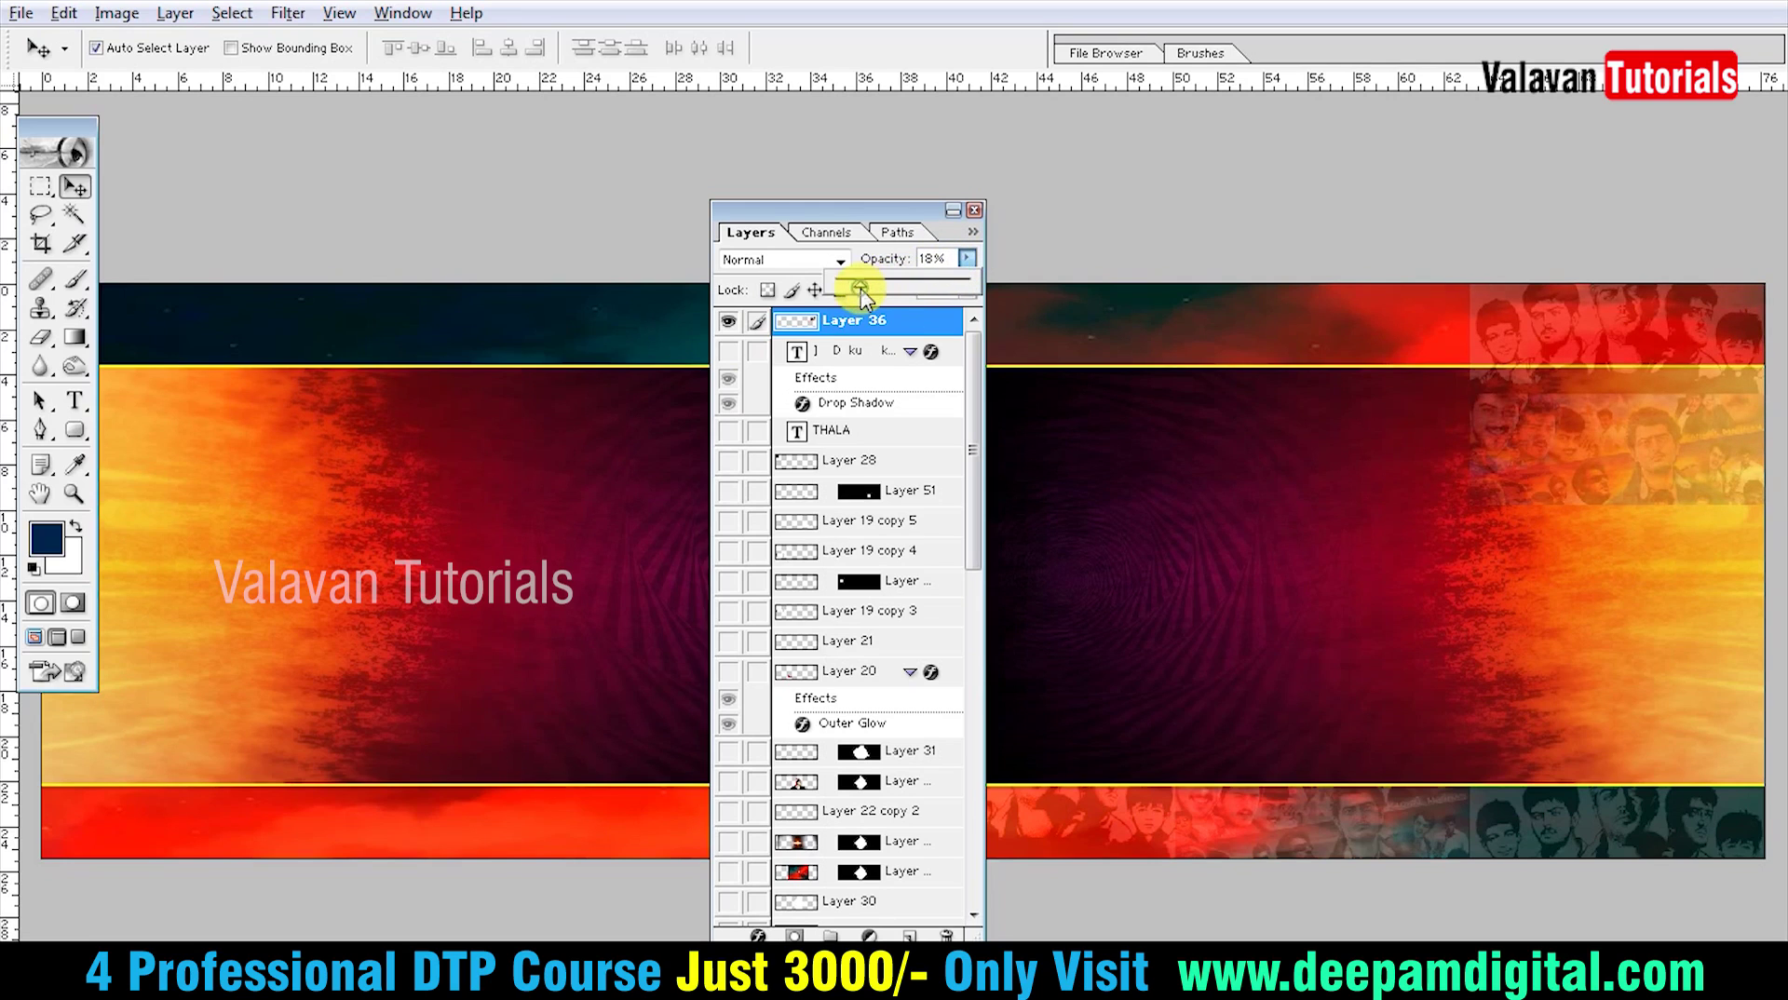
pyautogui.click(787, 260)
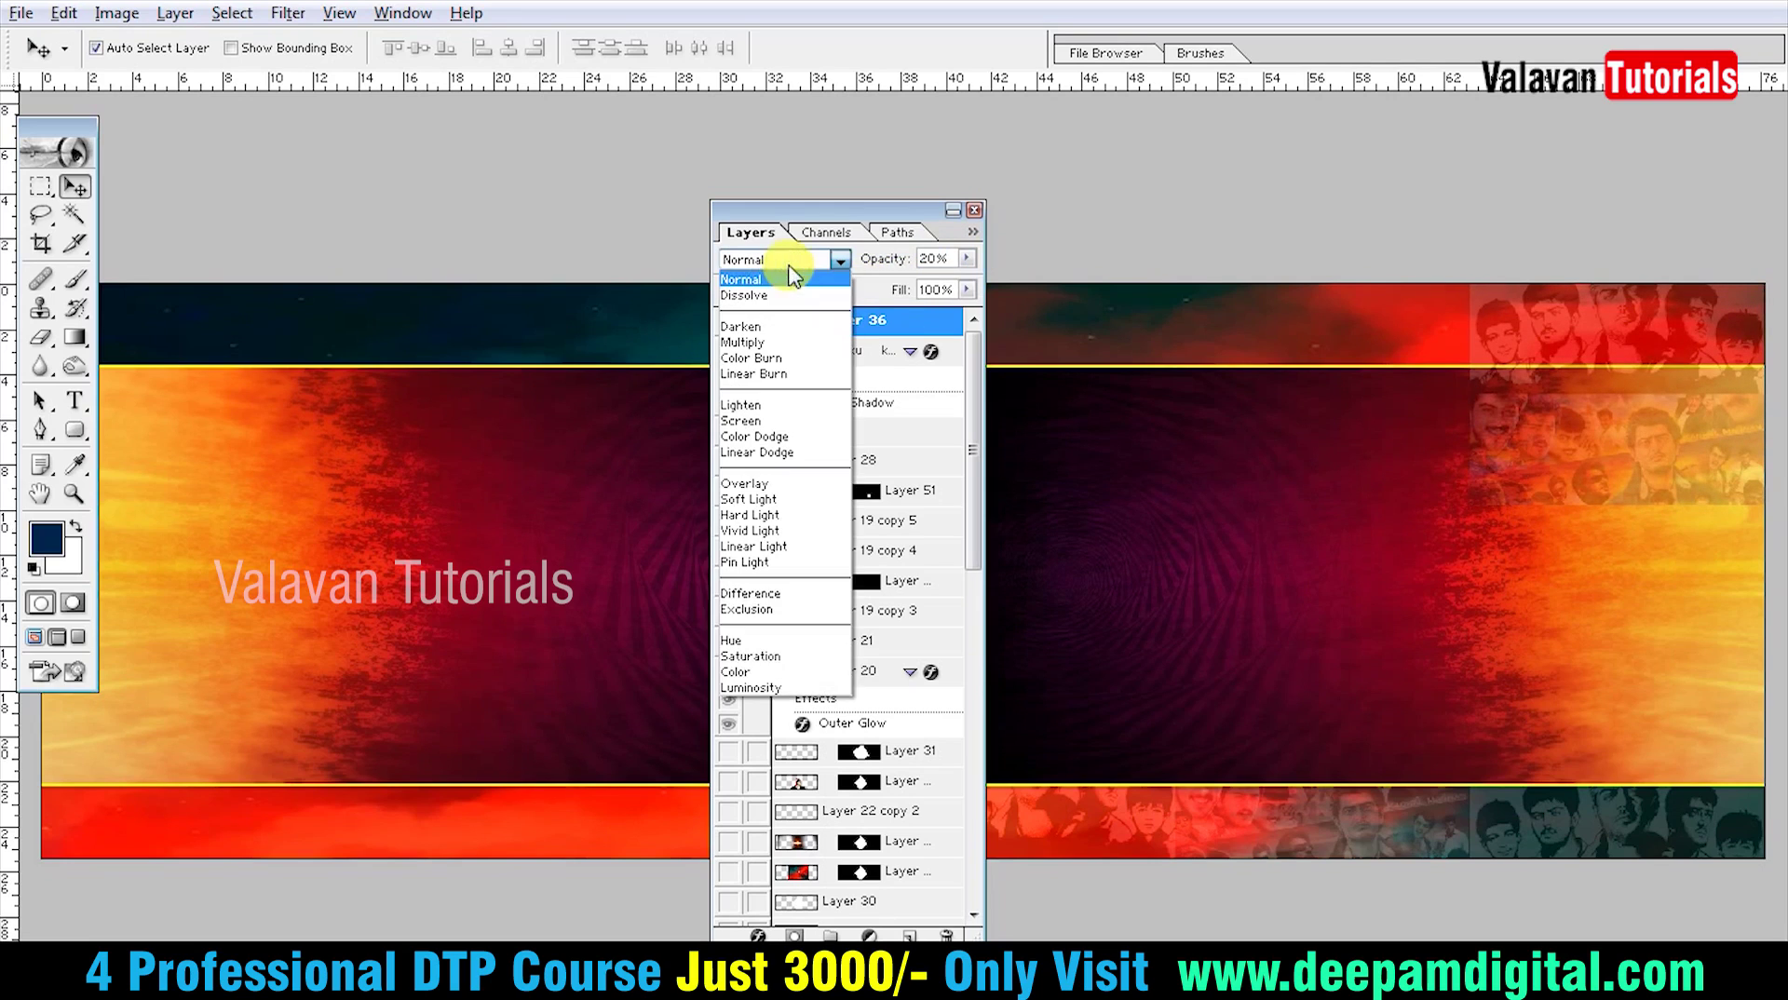
pyautogui.click(751, 687)
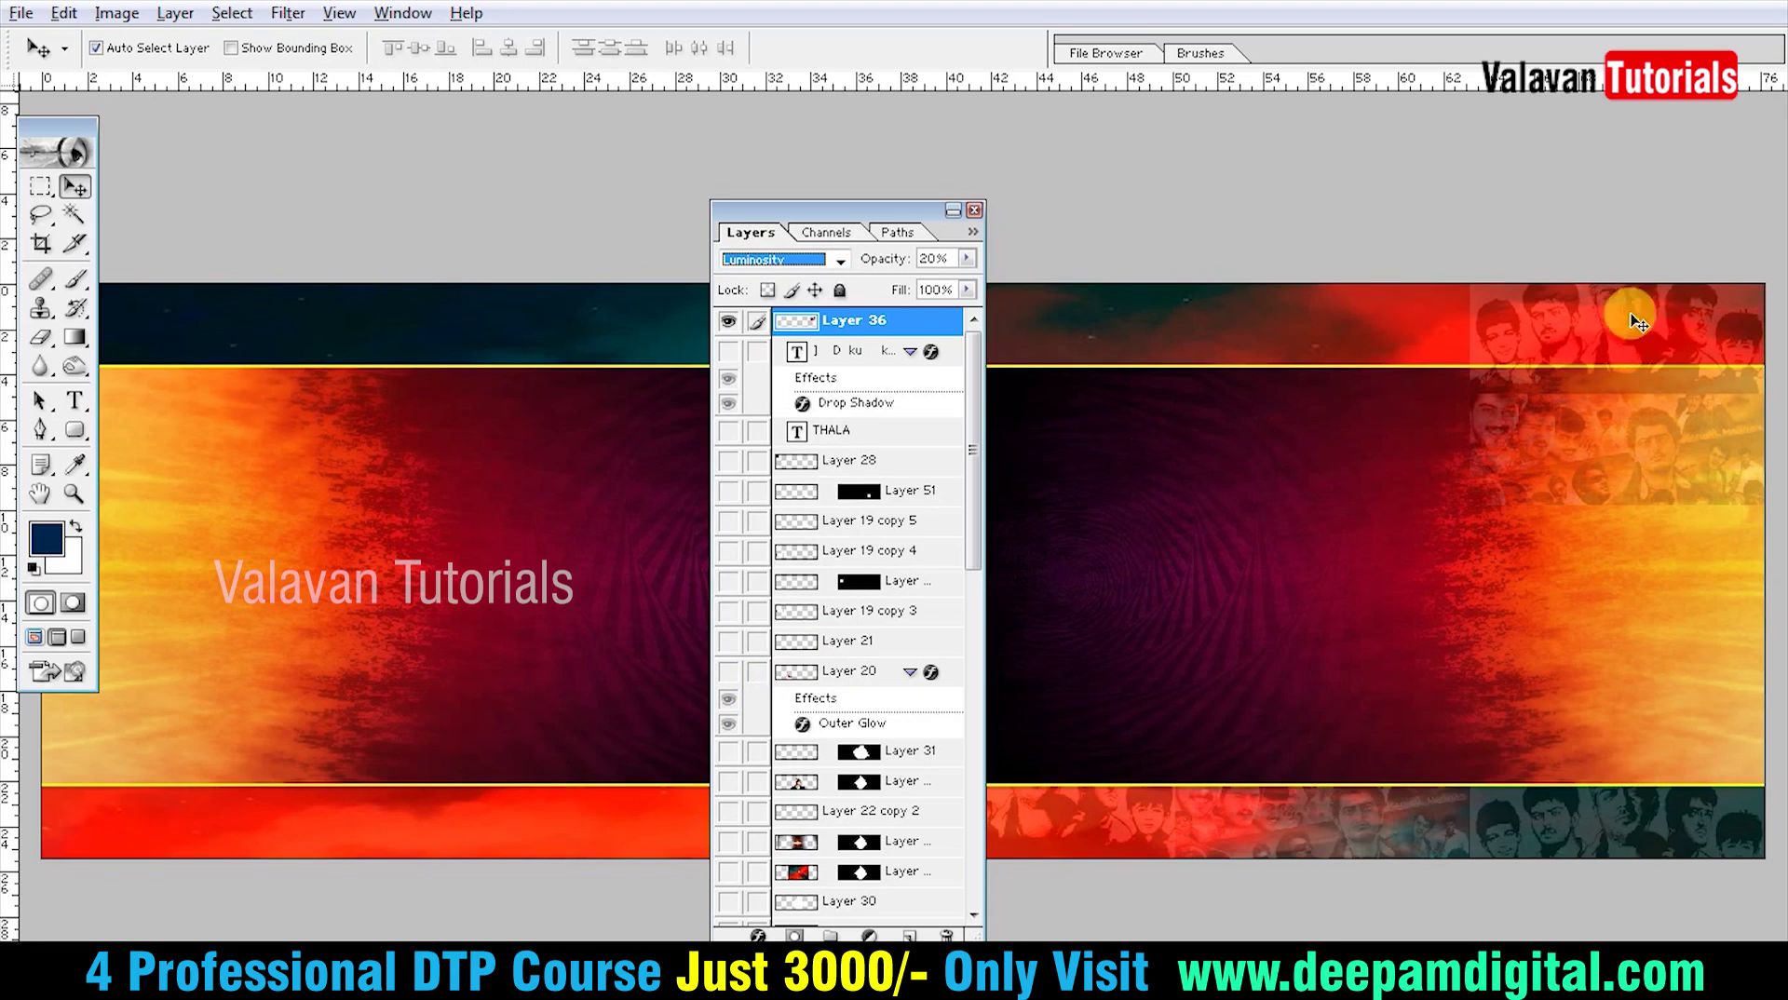
pyautogui.press('2')
pyautogui.press('1')
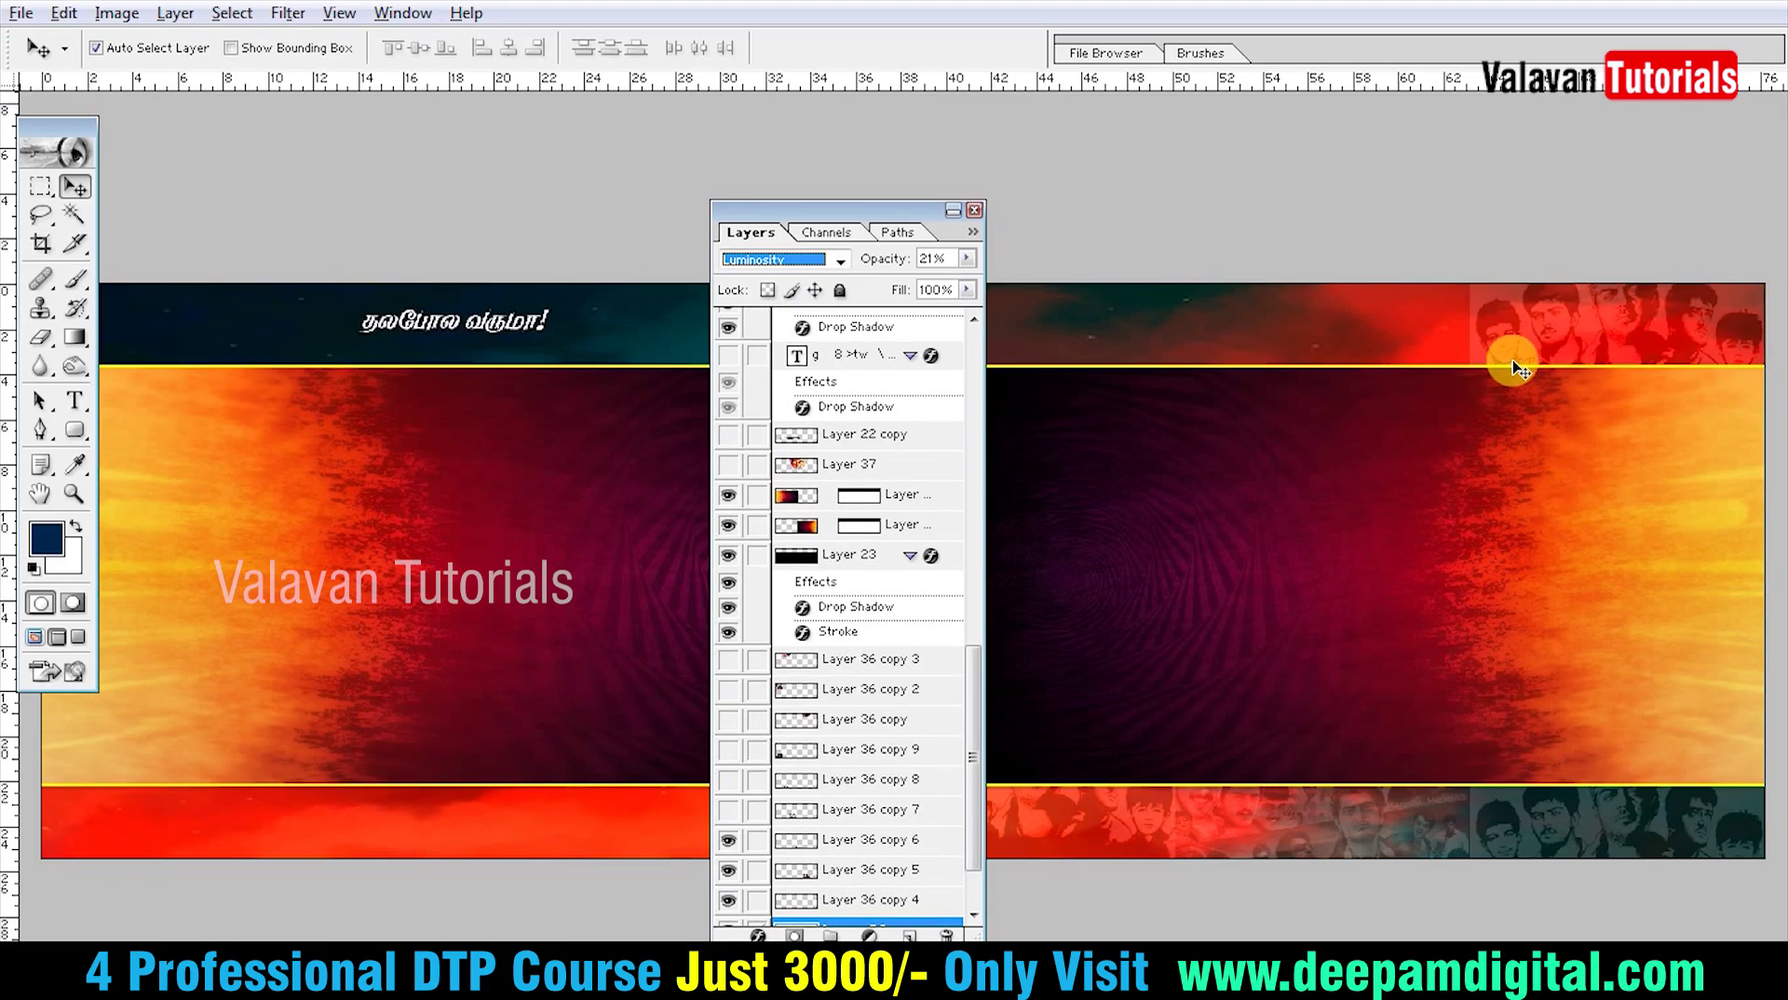
# Turn on Layer 36 copy 7 through copy 3 and move the Layers panel right
pyautogui.click(728, 809)
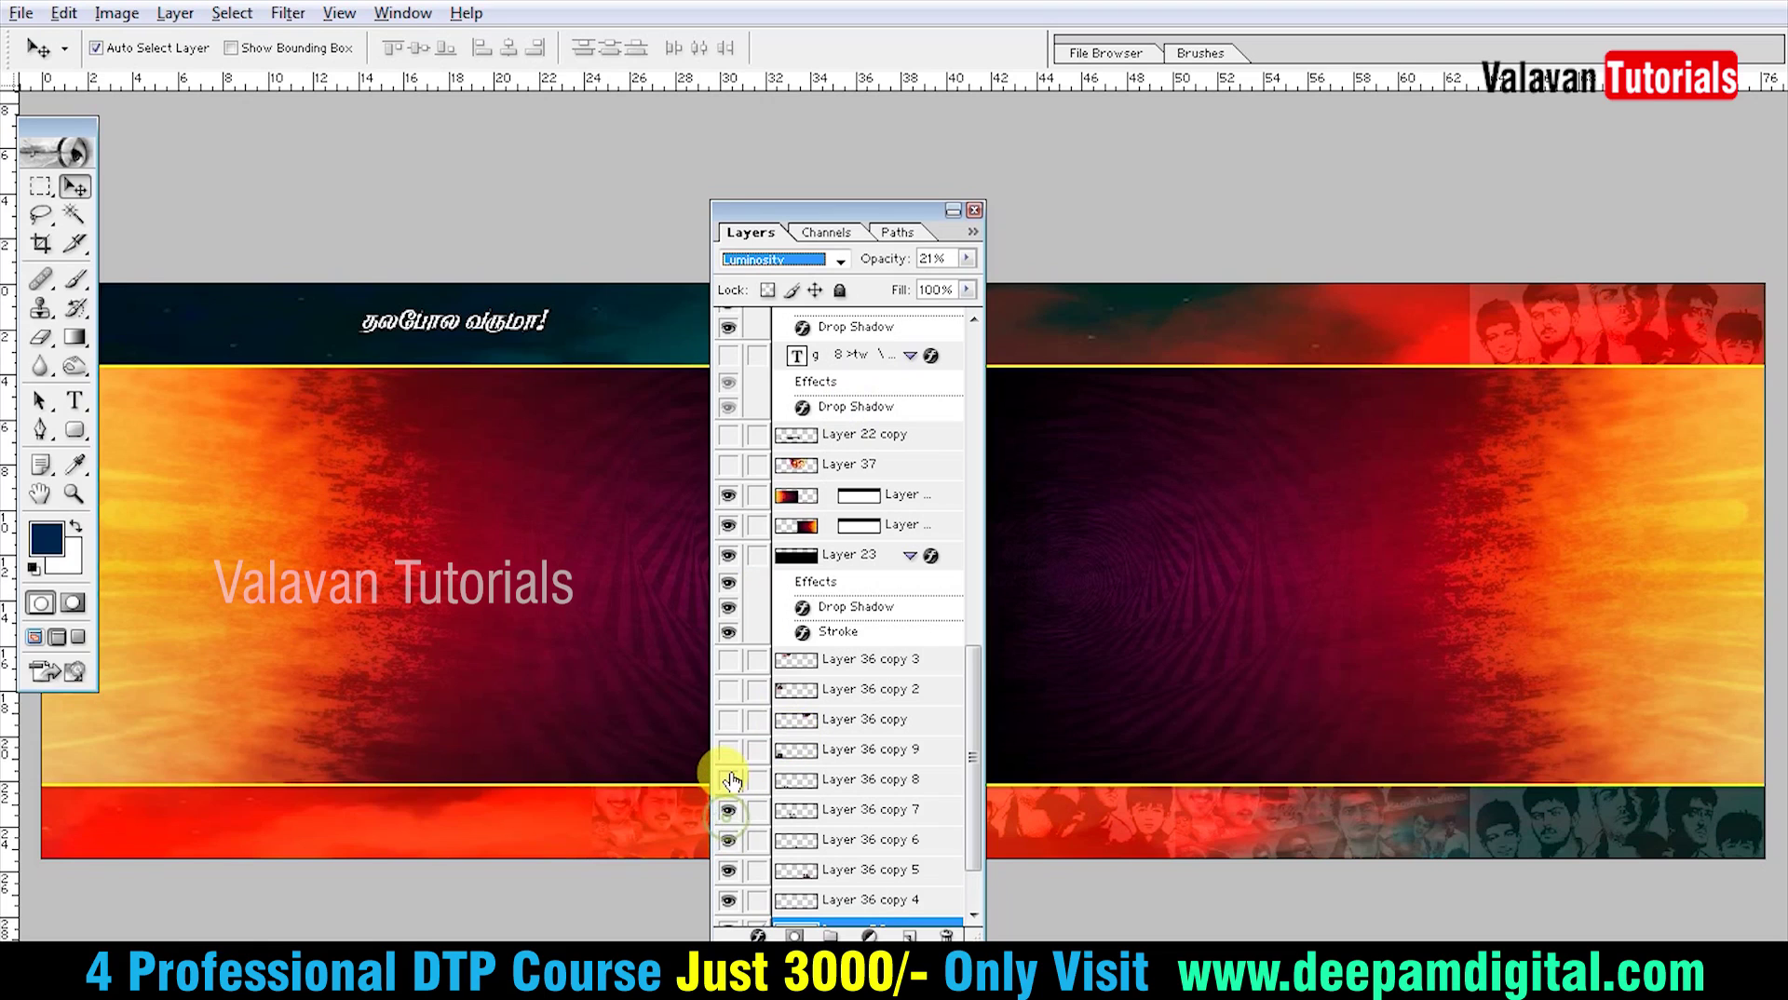
pyautogui.moveTo(731, 779); pyautogui.dragTo(740, 638)
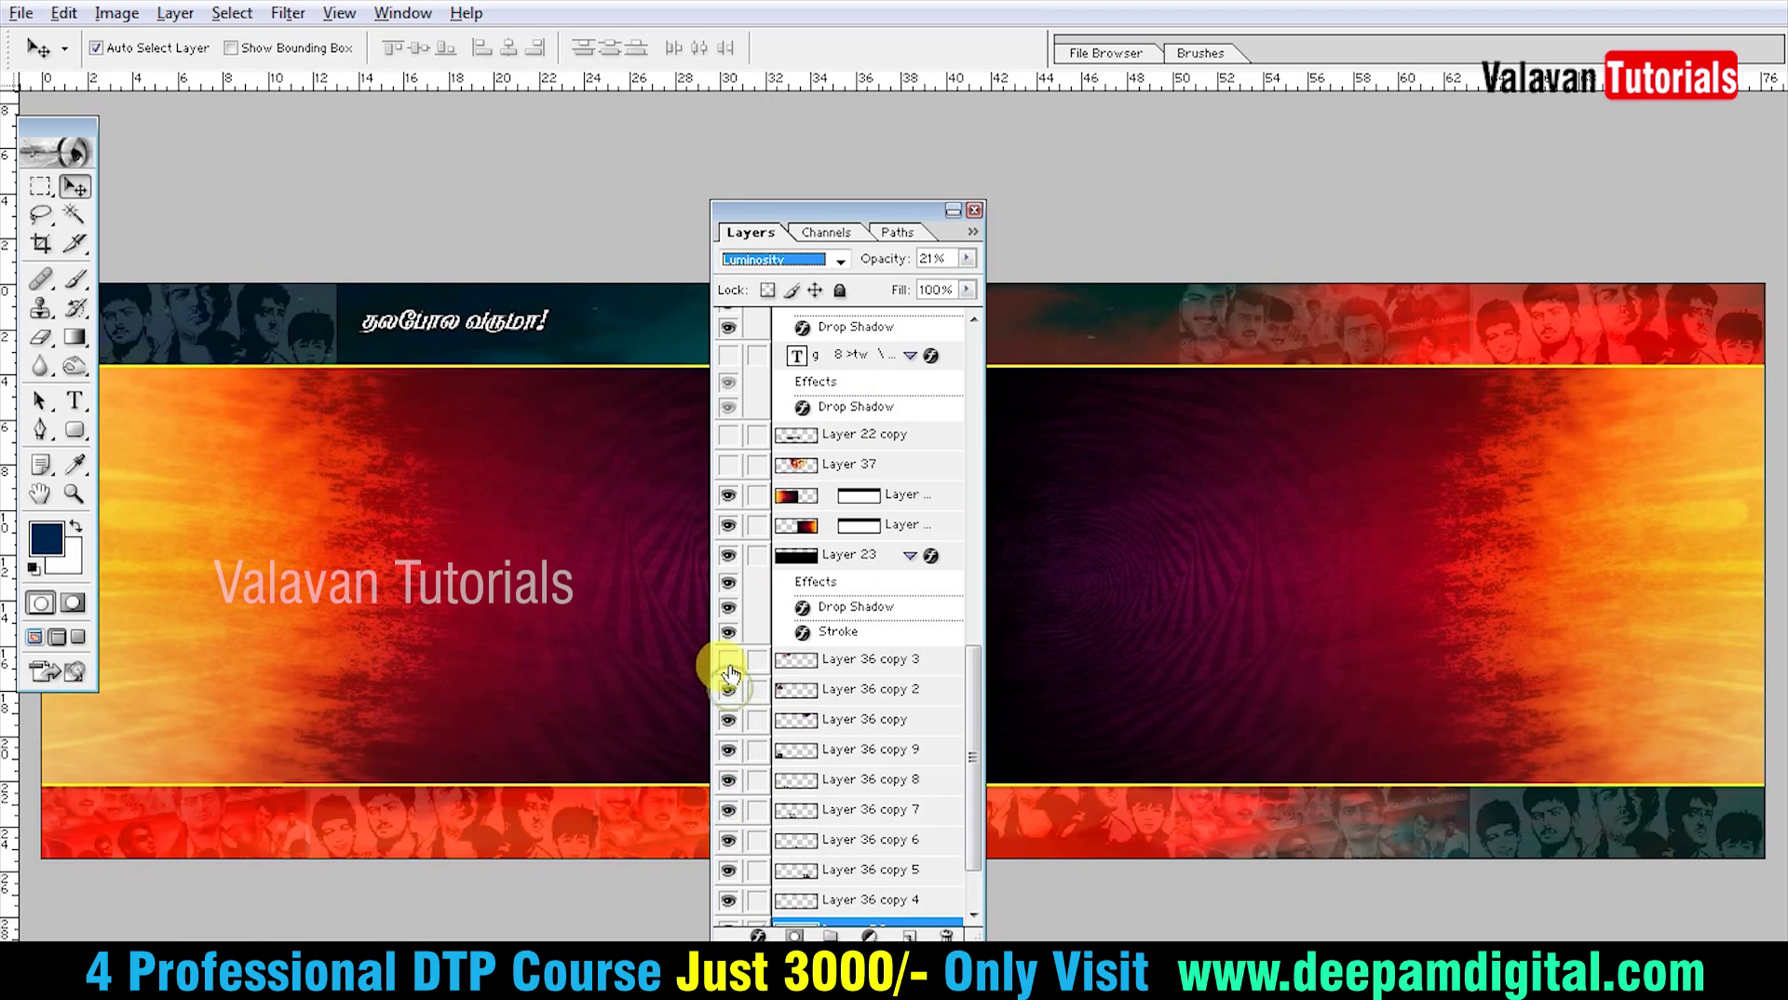
pyautogui.moveTo(835, 208); pyautogui.dragTo(1341, 173)
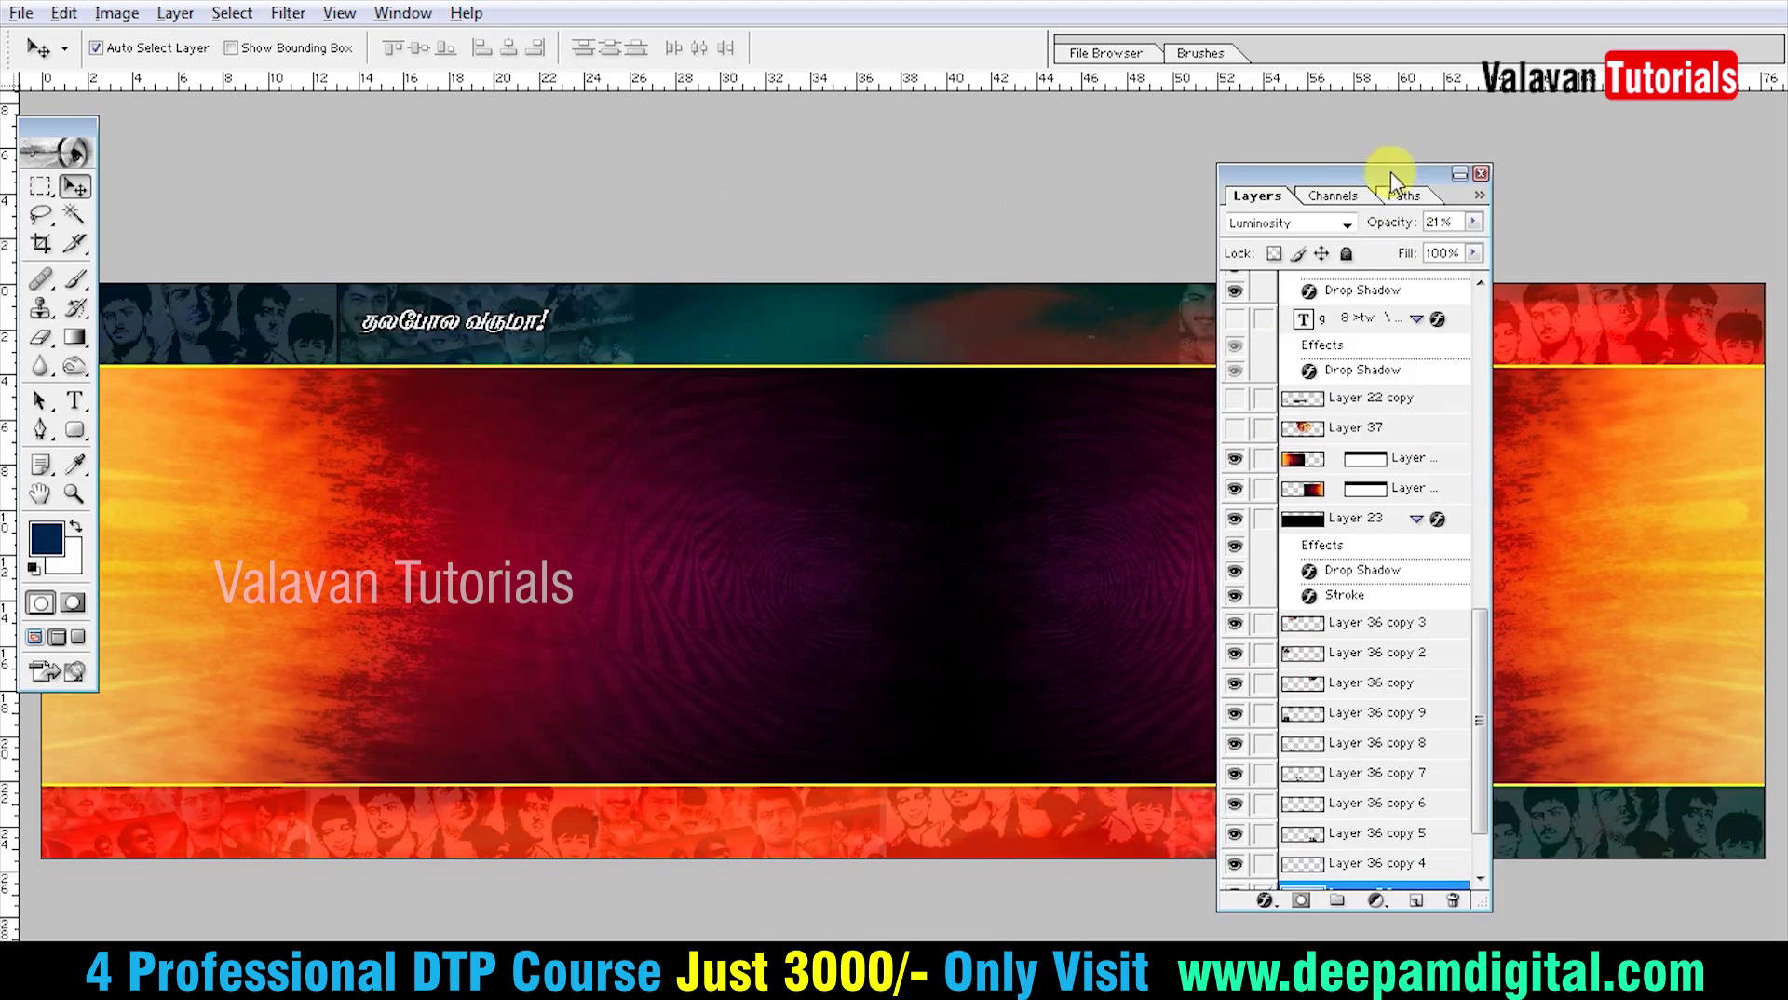
# Toggle the two gradient texture layers off to compare, then back on
pyautogui.scroll(-3, 1249, 726)
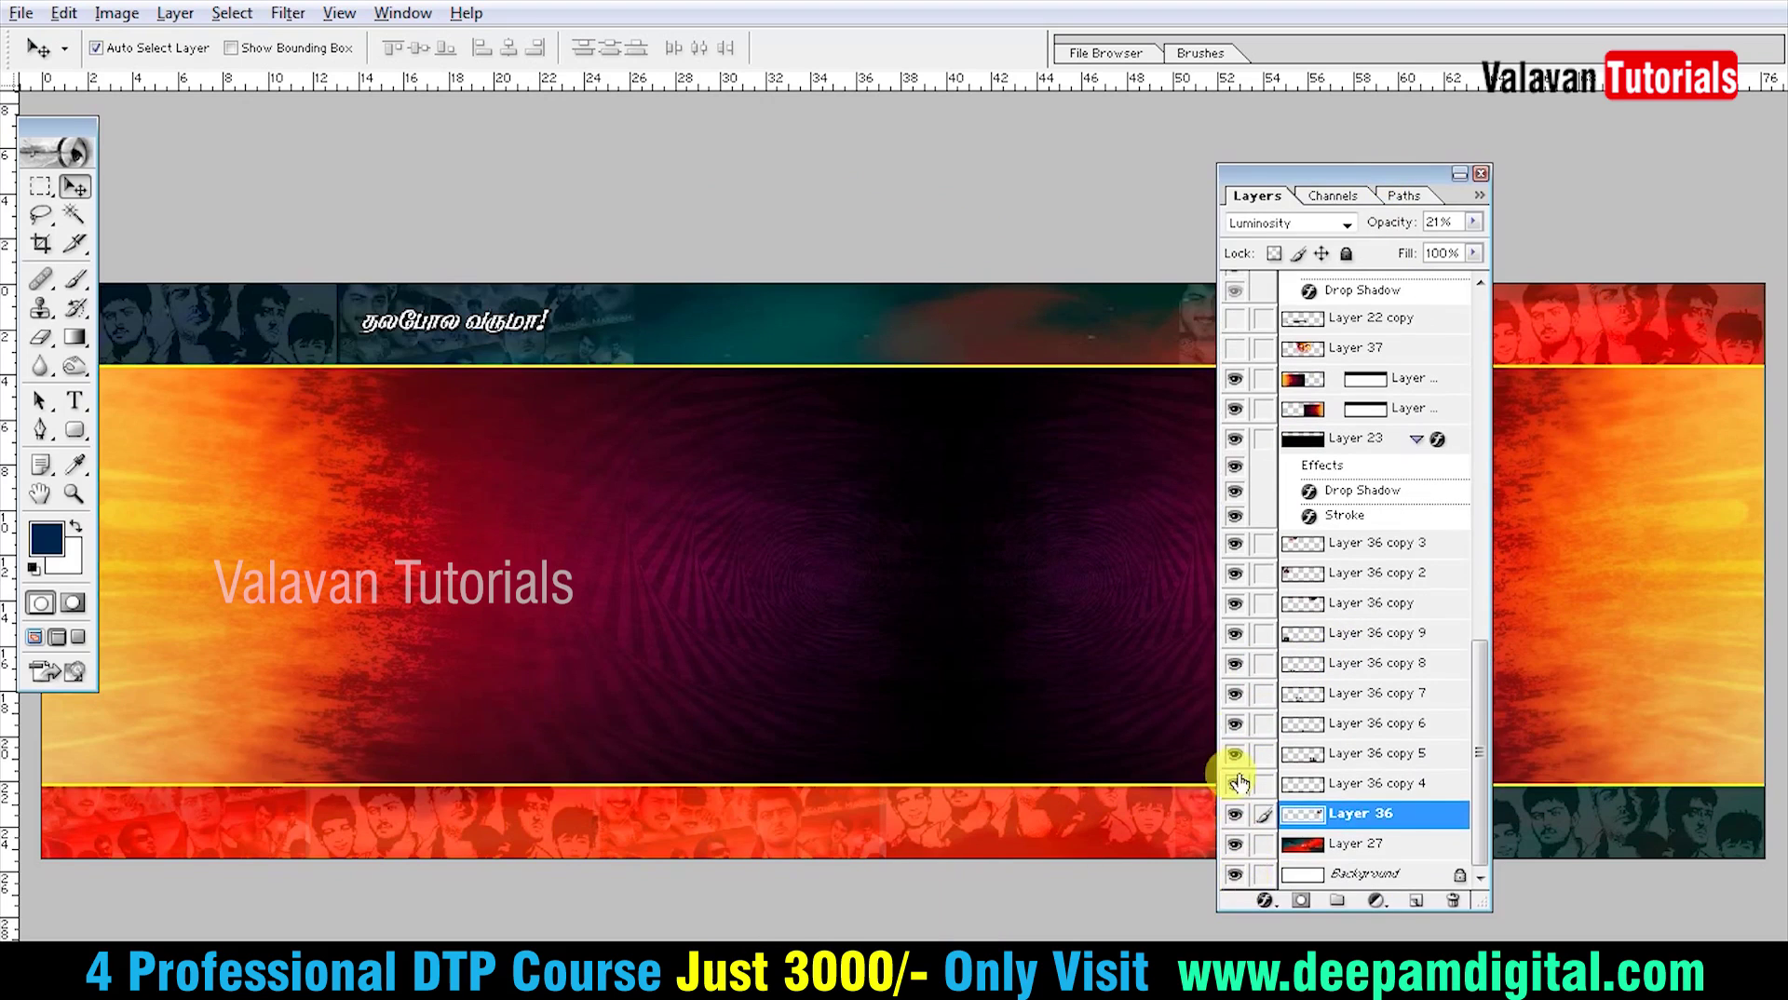
pyautogui.scroll(3, 1239, 744)
pyautogui.scroll(2, 1254, 657)
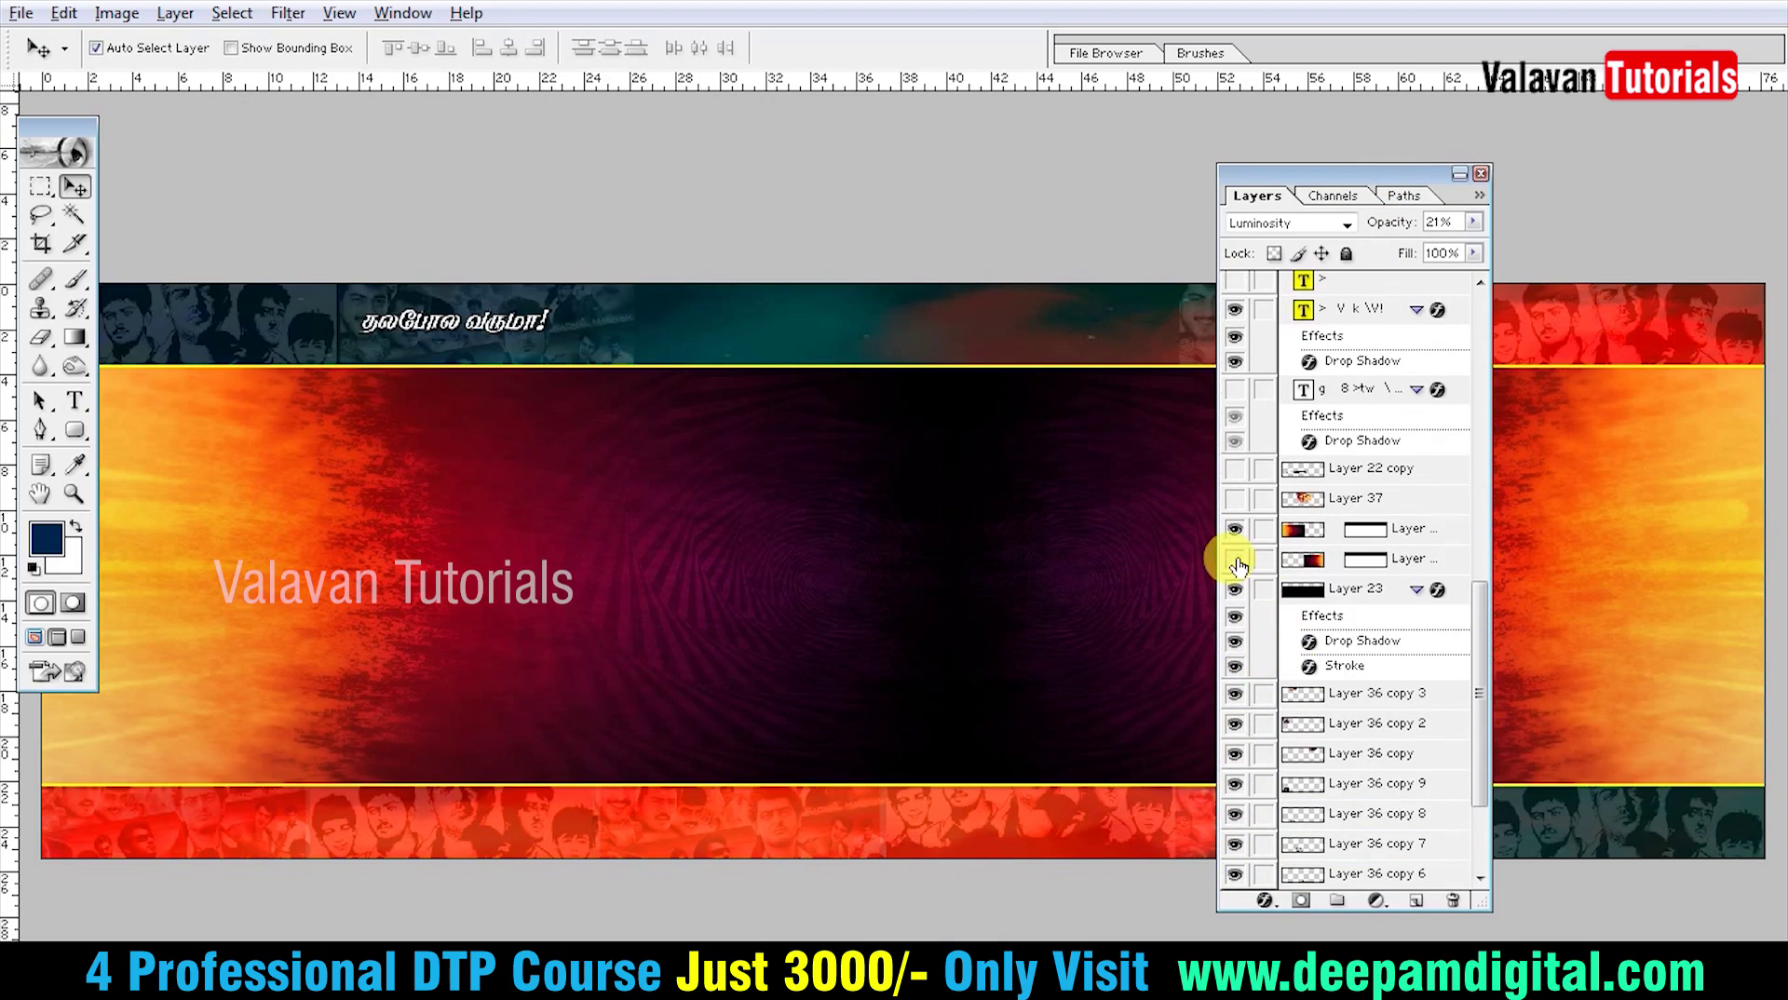
pyautogui.click(1235, 560)
pyautogui.click(1234, 531)
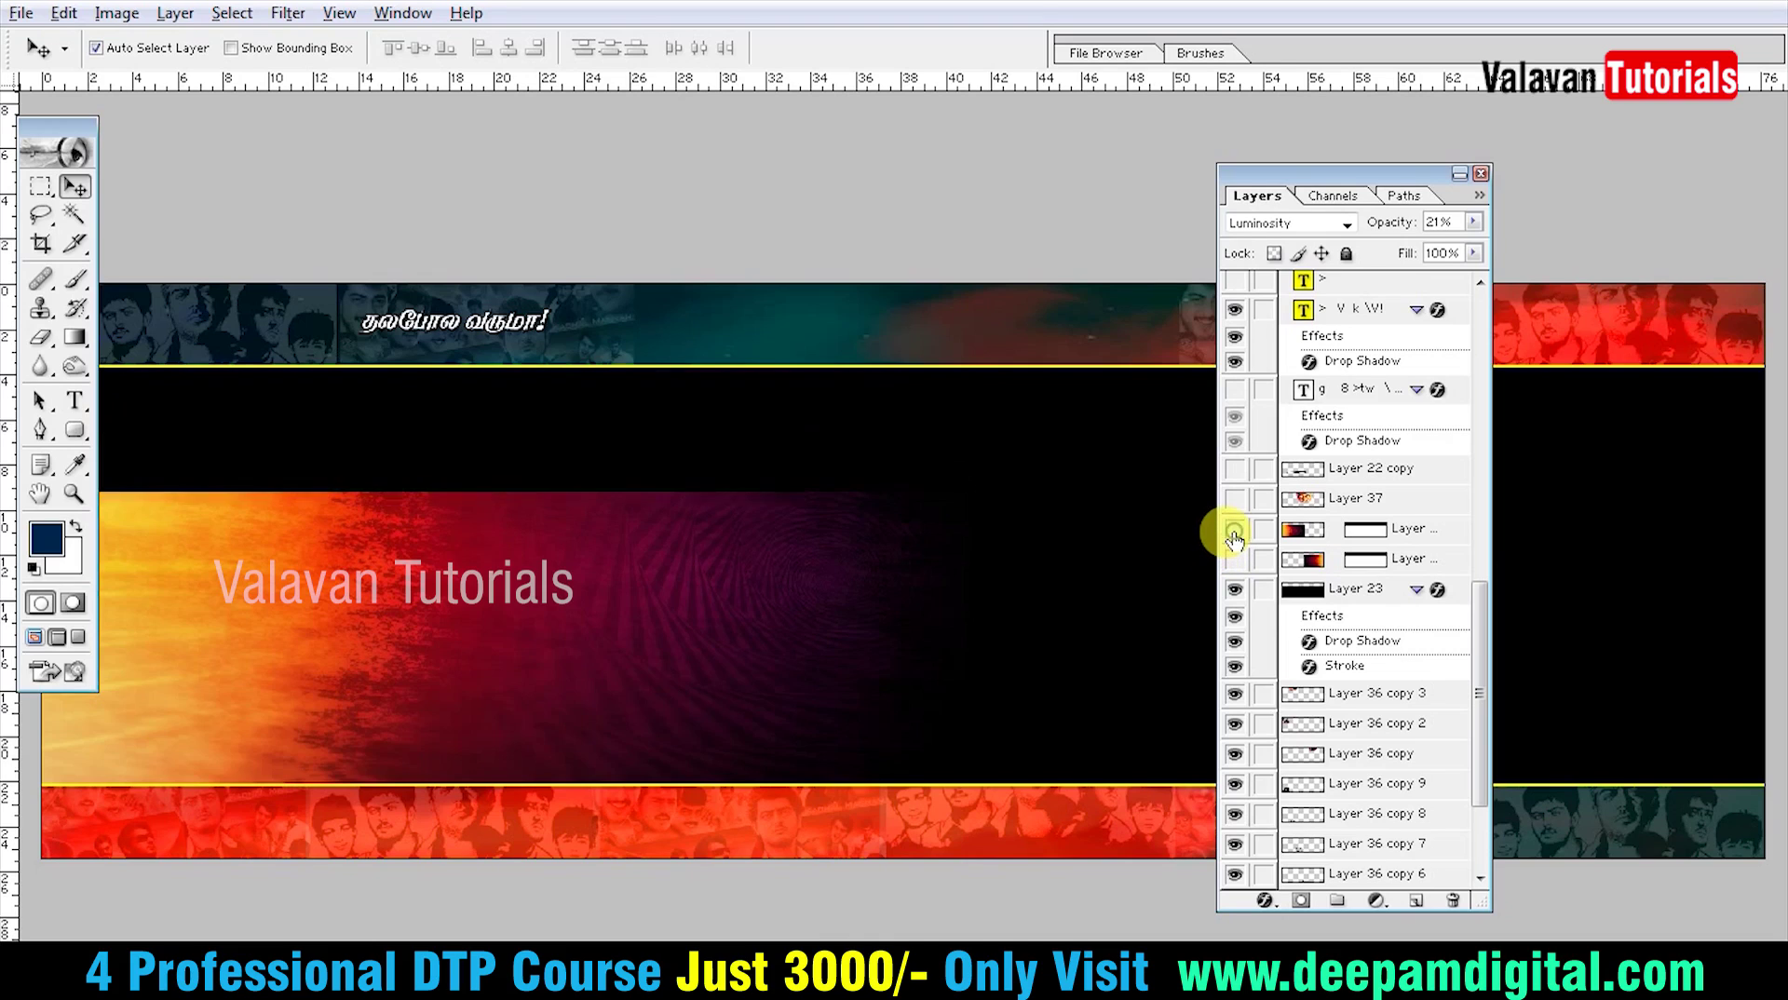
pyautogui.click(1234, 531)
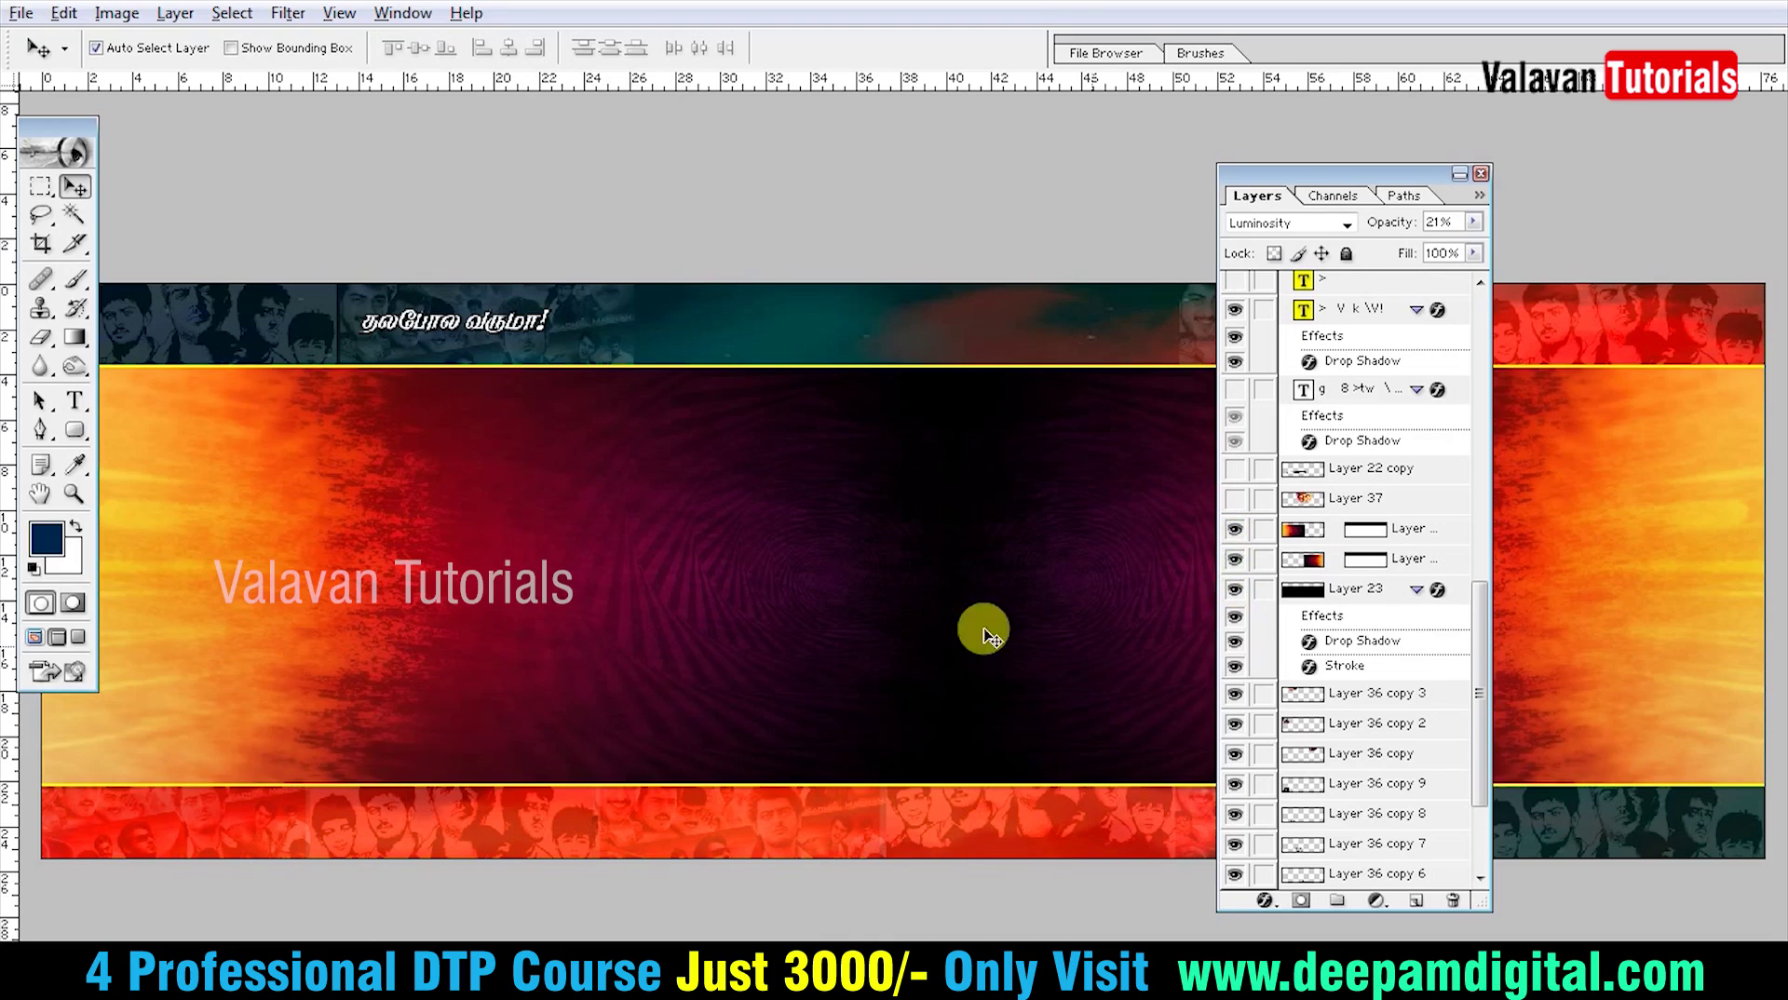
pyautogui.scroll(1, 1262, 589)
# Show the painted actor face, the lens-flare streak and the top-left Tamil text
pyautogui.click(1235, 529)
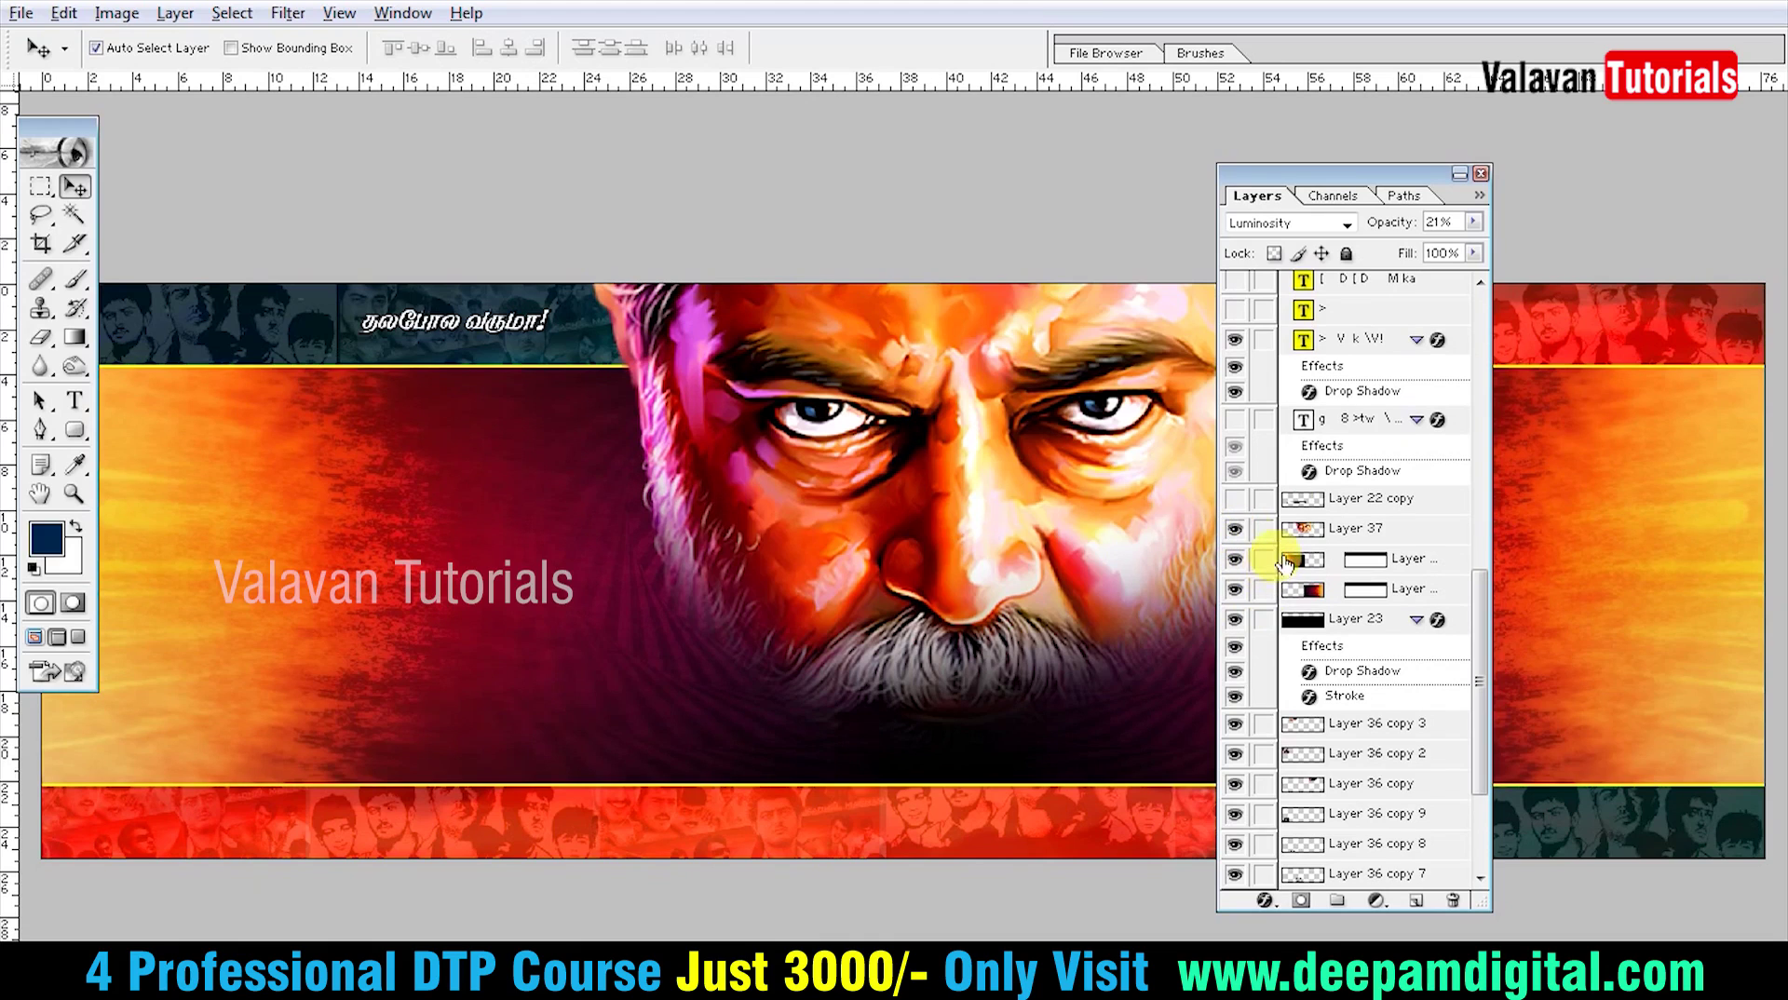
pyautogui.click(1235, 500)
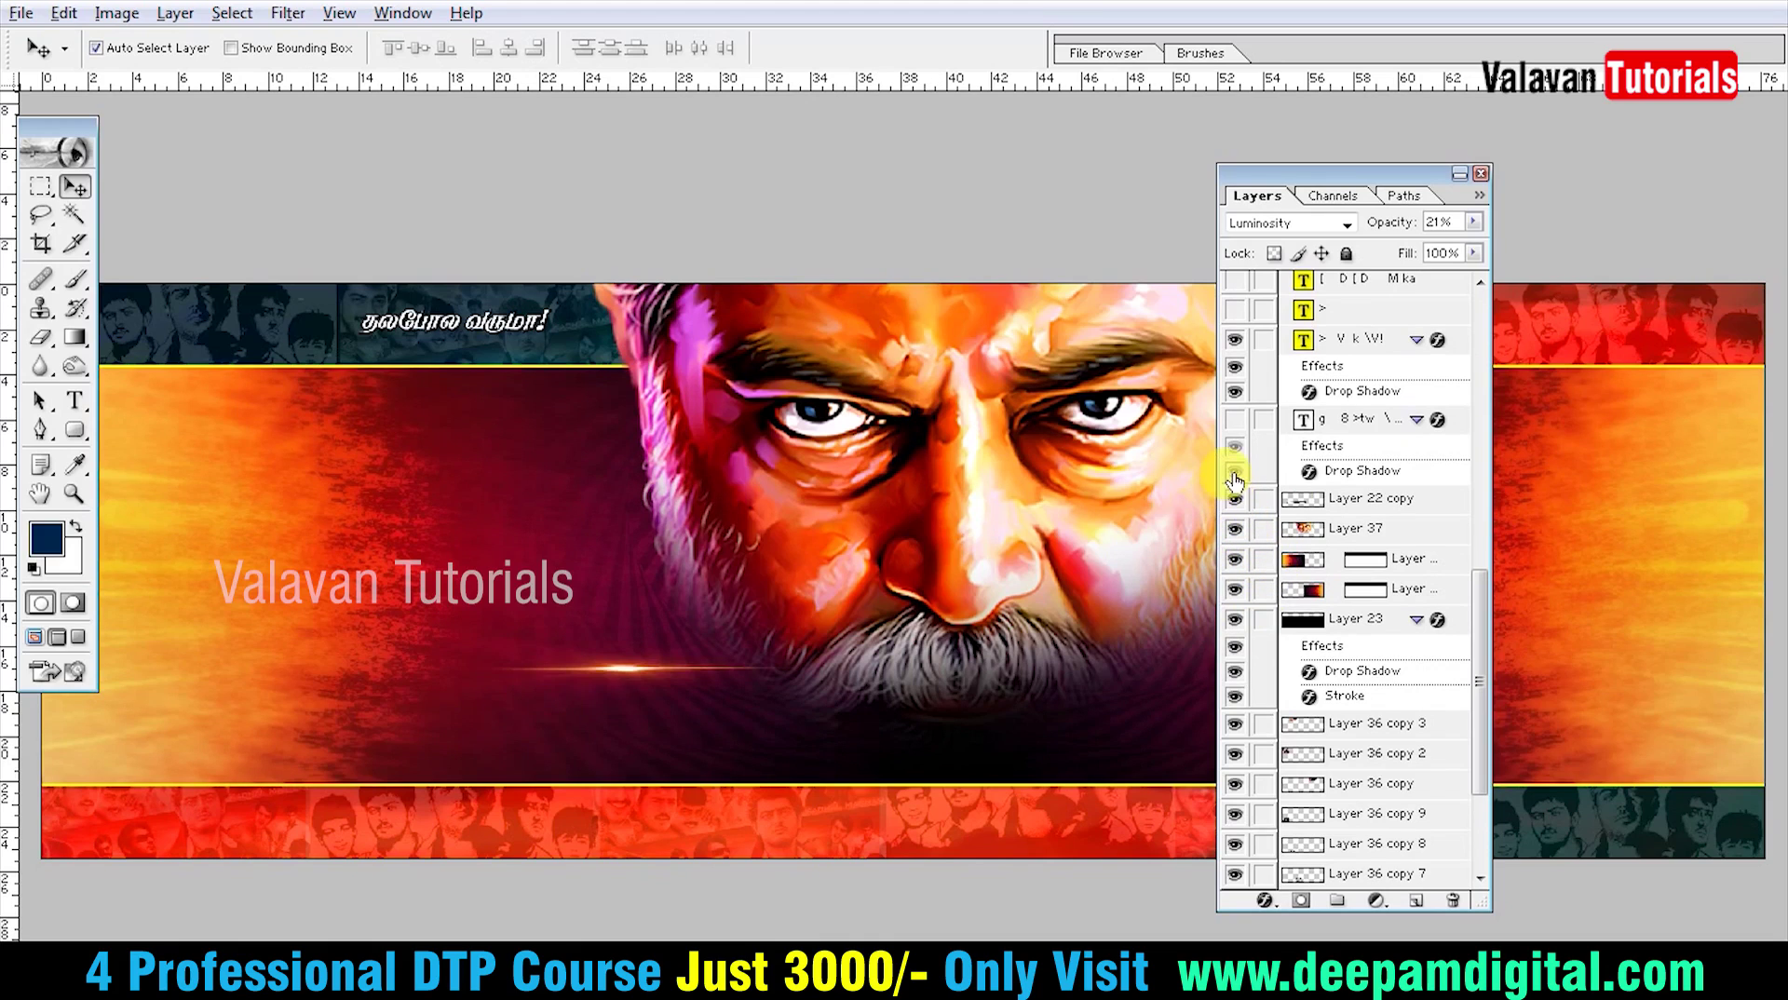
pyautogui.click(1235, 426)
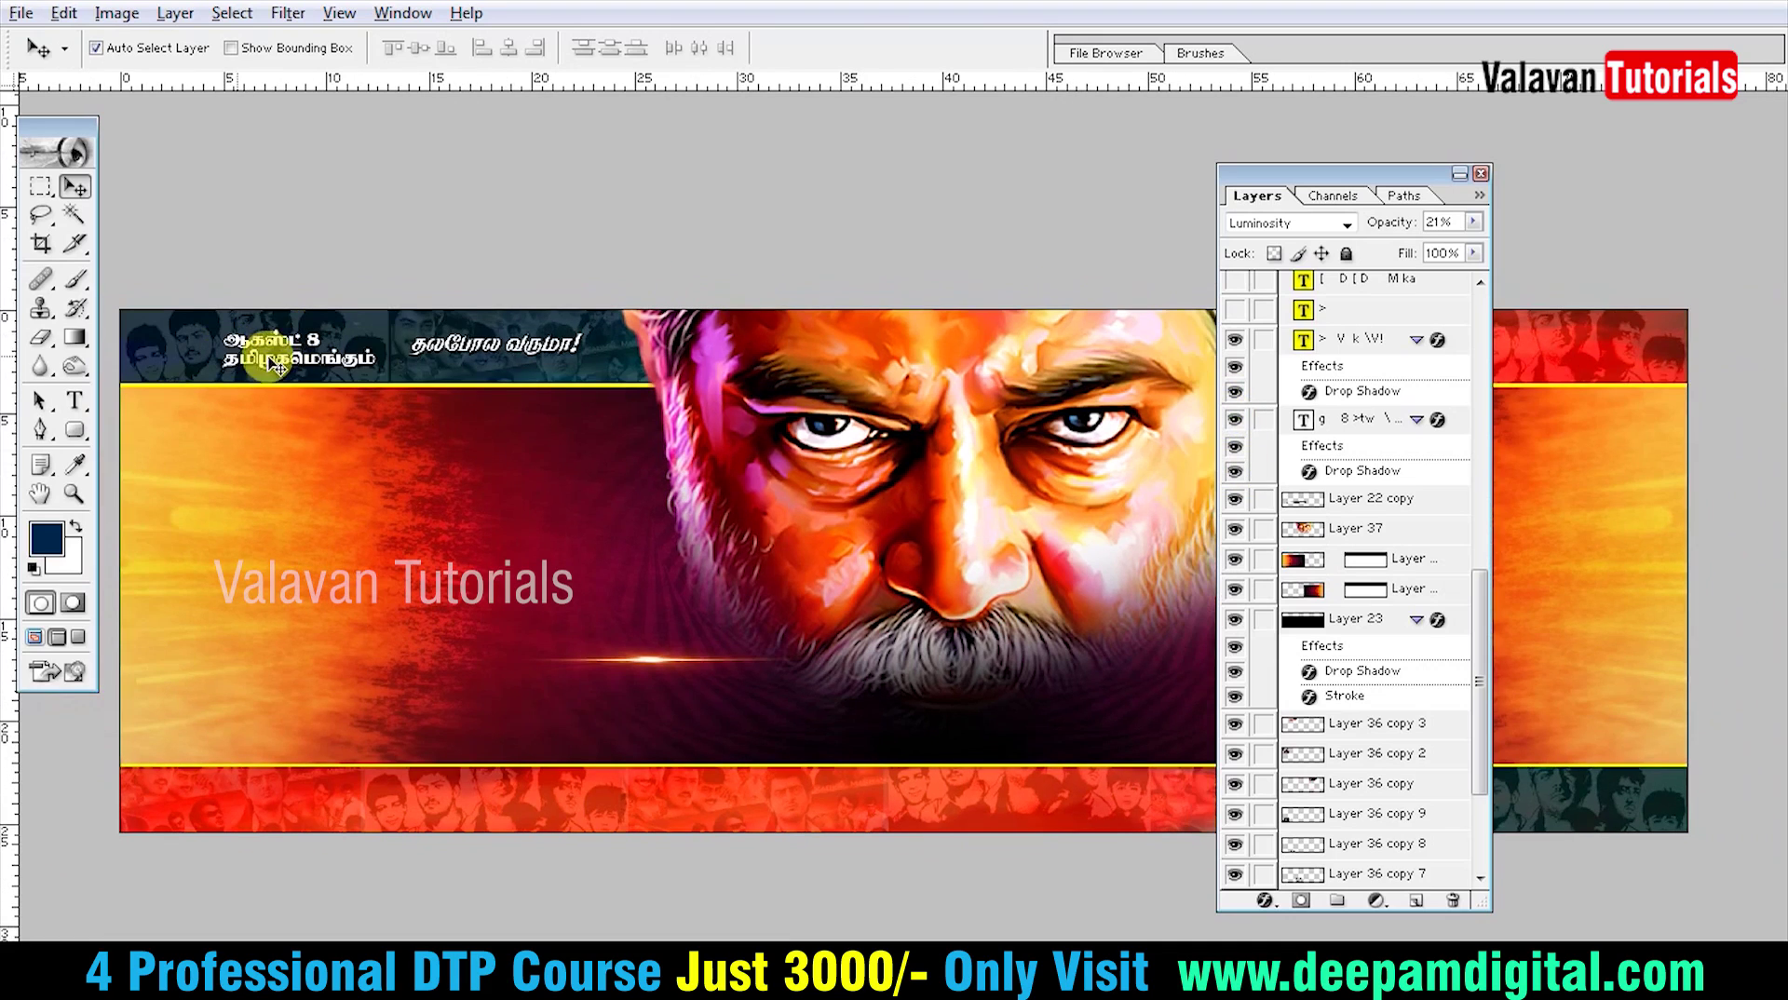
# Reveal Layer 30, the white diamond frame at the banner's centre
pyautogui.scroll(3, 1330, 522)
pyautogui.scroll(2, 1330, 522)
pyautogui.moveTo(1237, 466); pyautogui.dragTo(1239, 349)
pyautogui.scroll(2, 1237, 470)
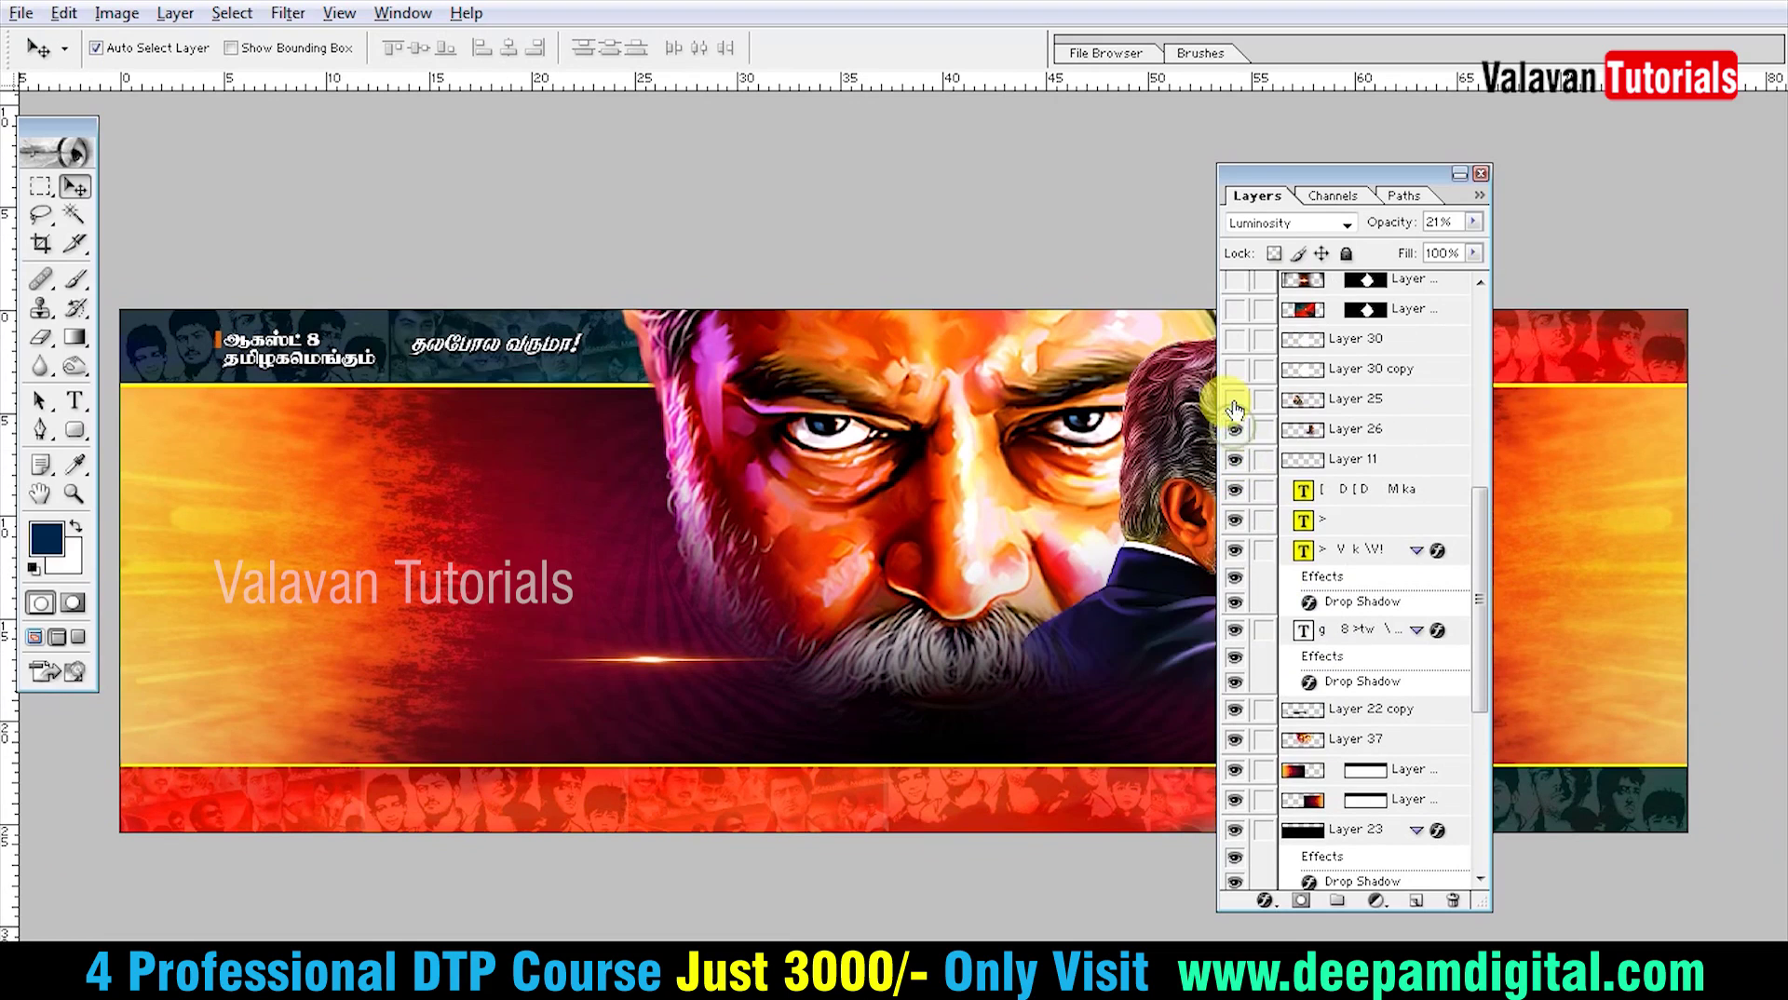
pyautogui.click(1236, 346)
pyautogui.click(914, 553)
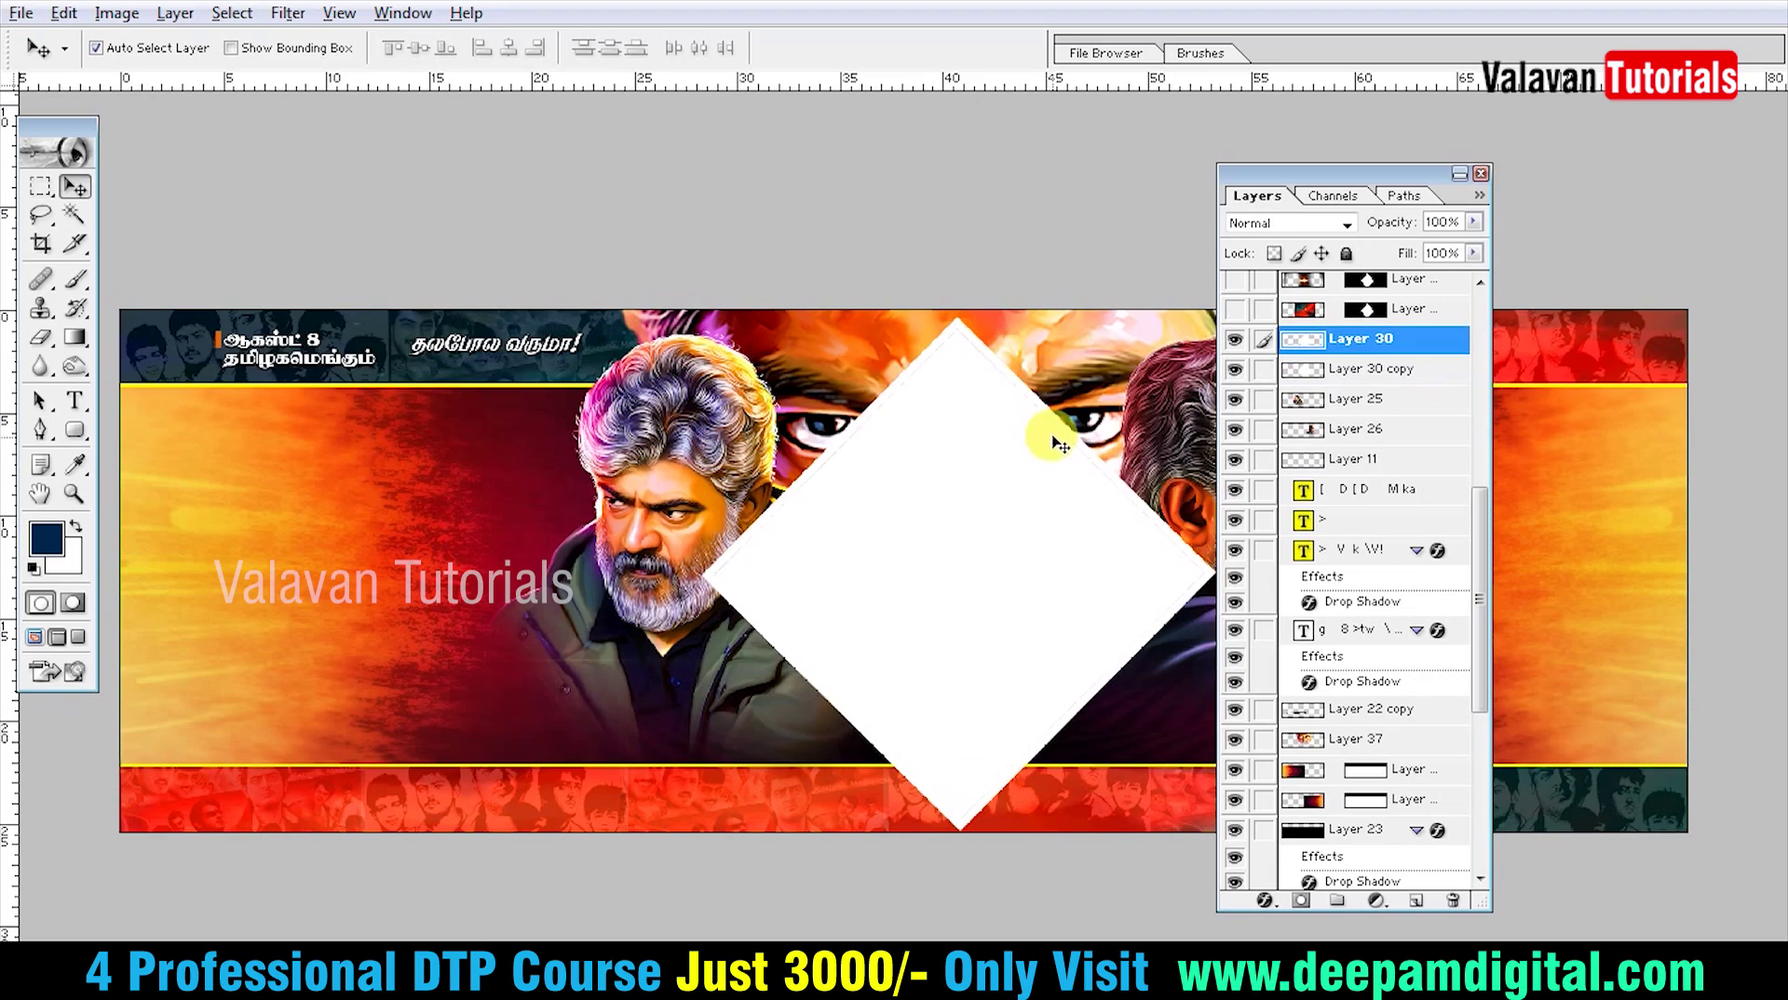
pyautogui.scroll(2, 1308, 401)
# Show the red smoky image and the lens flare inside the diamond
pyautogui.click(1235, 369)
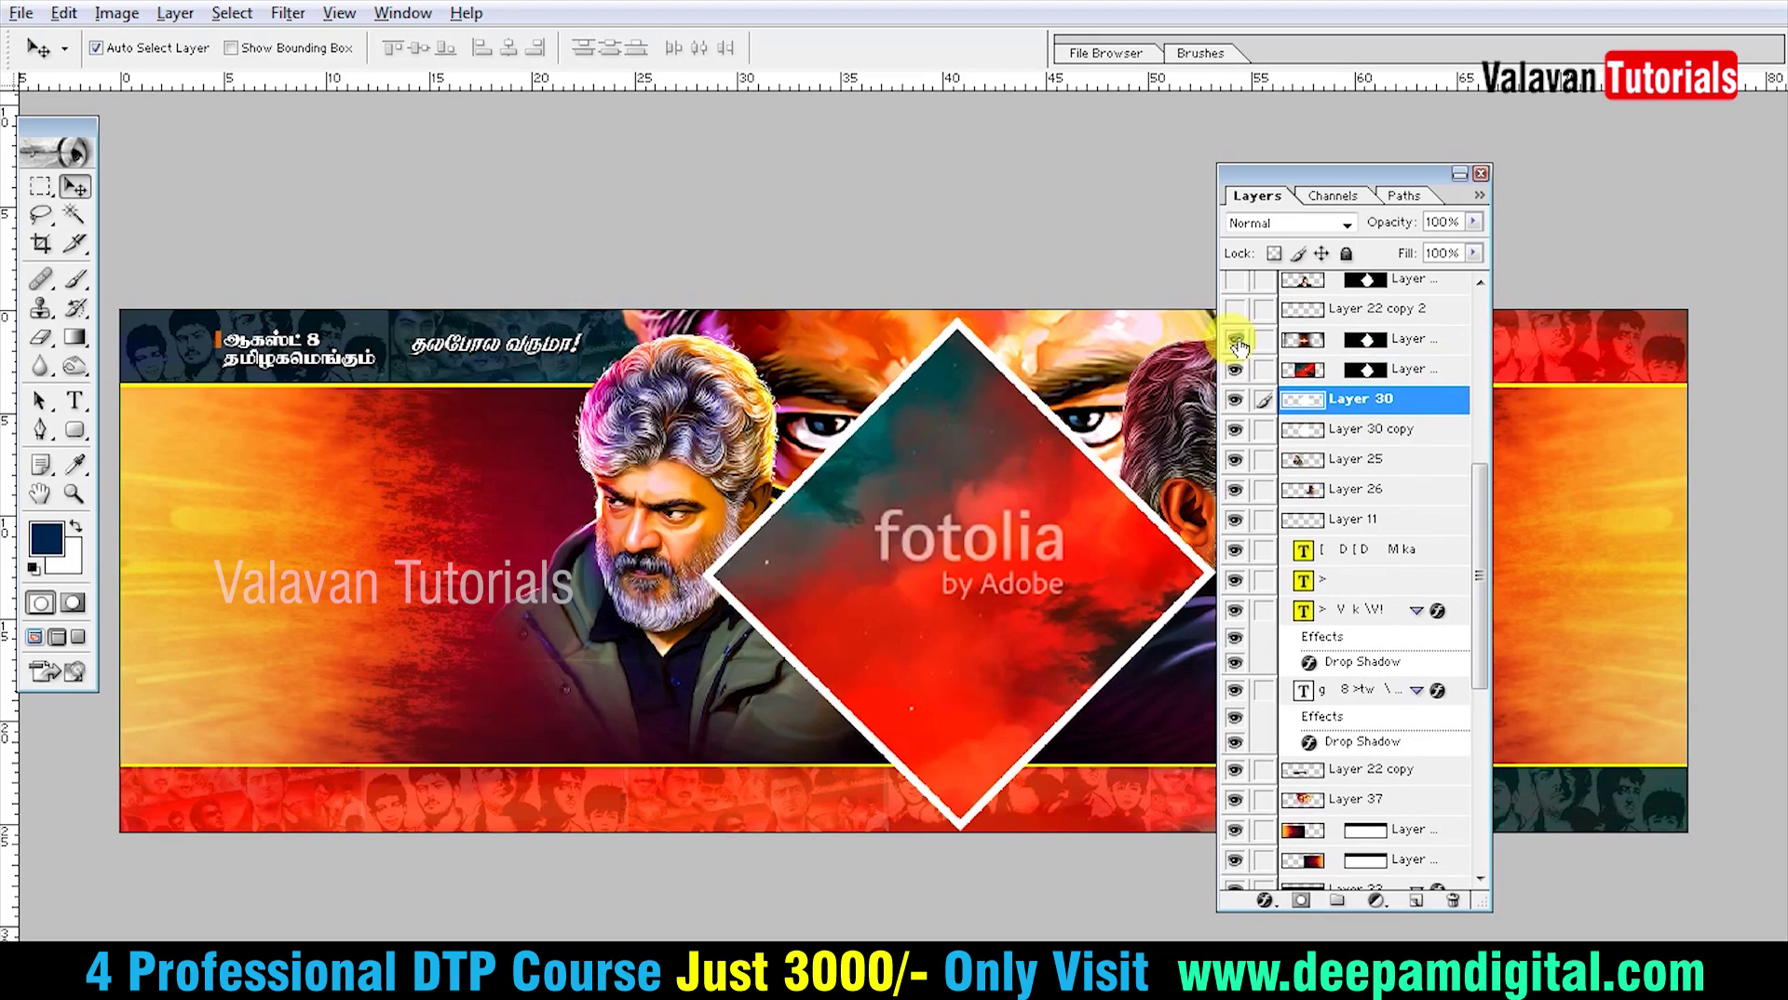
pyautogui.click(1235, 338)
pyautogui.click(976, 577)
pyautogui.hotkey('shift', '+')
pyautogui.hotkey('shift', '+')
pyautogui.hotkey('shift', '+')
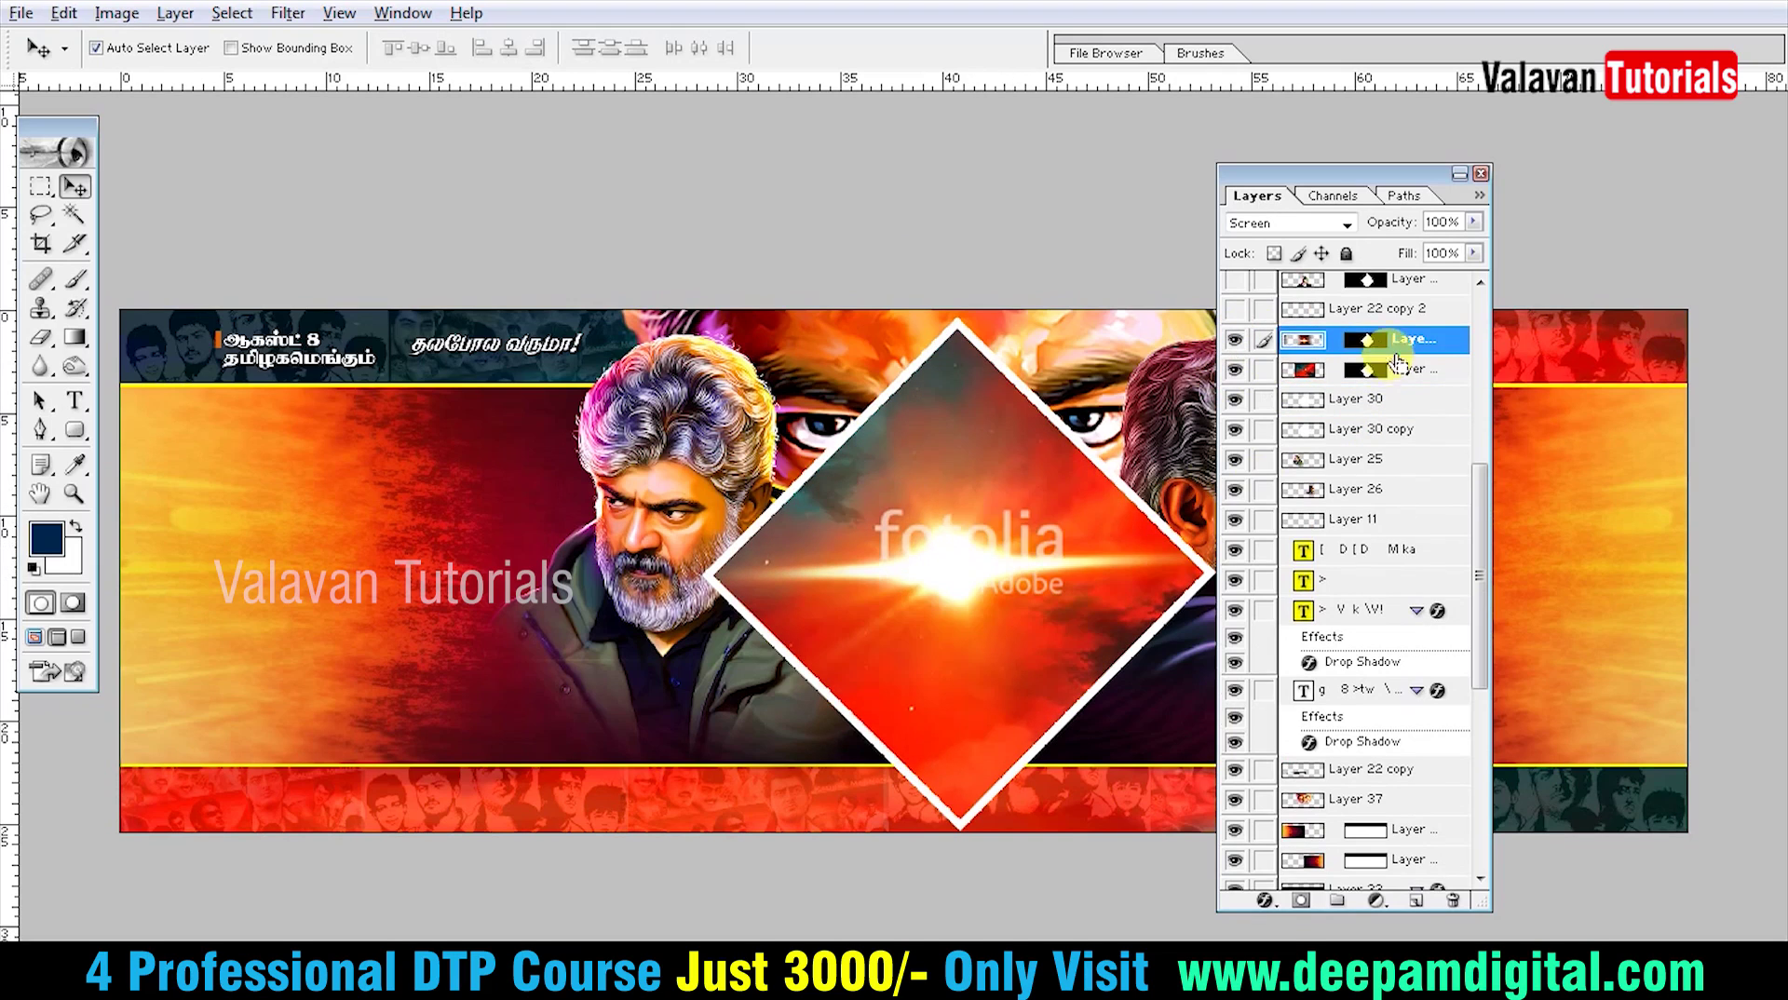
# Set the lens-flare layer to Screen blending, keeping it in its original position
pyautogui.click(1323, 225)
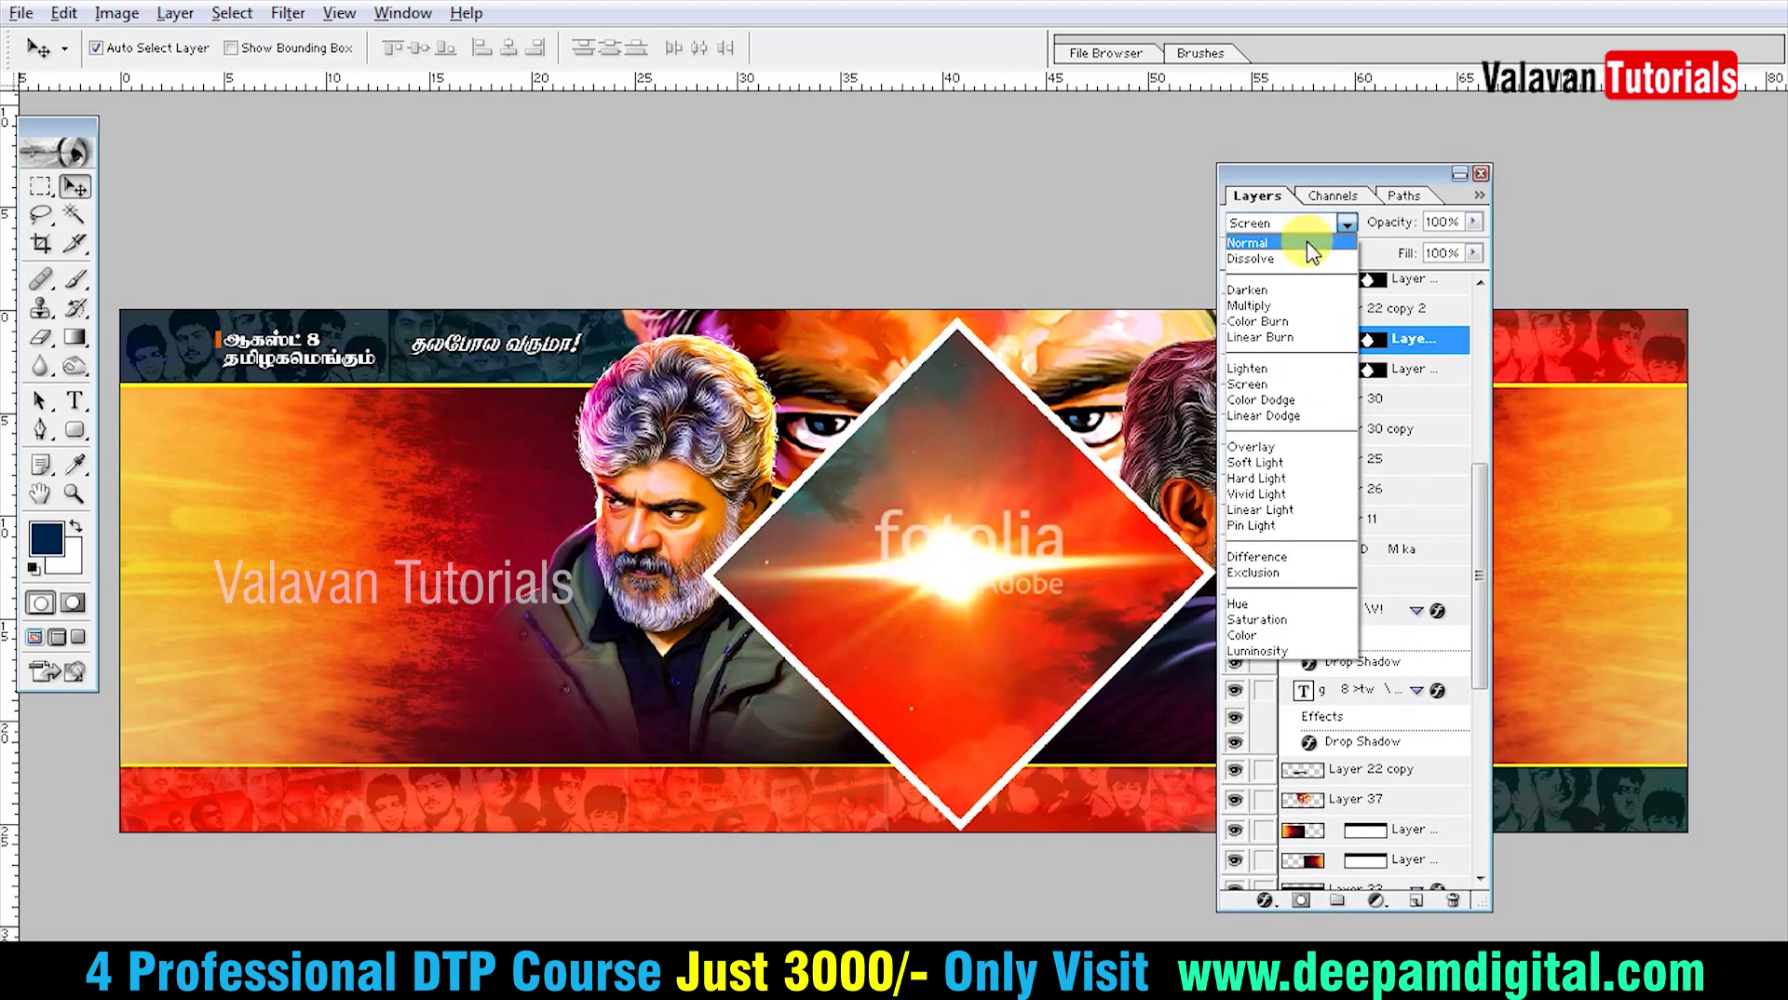
pyautogui.click(1294, 233)
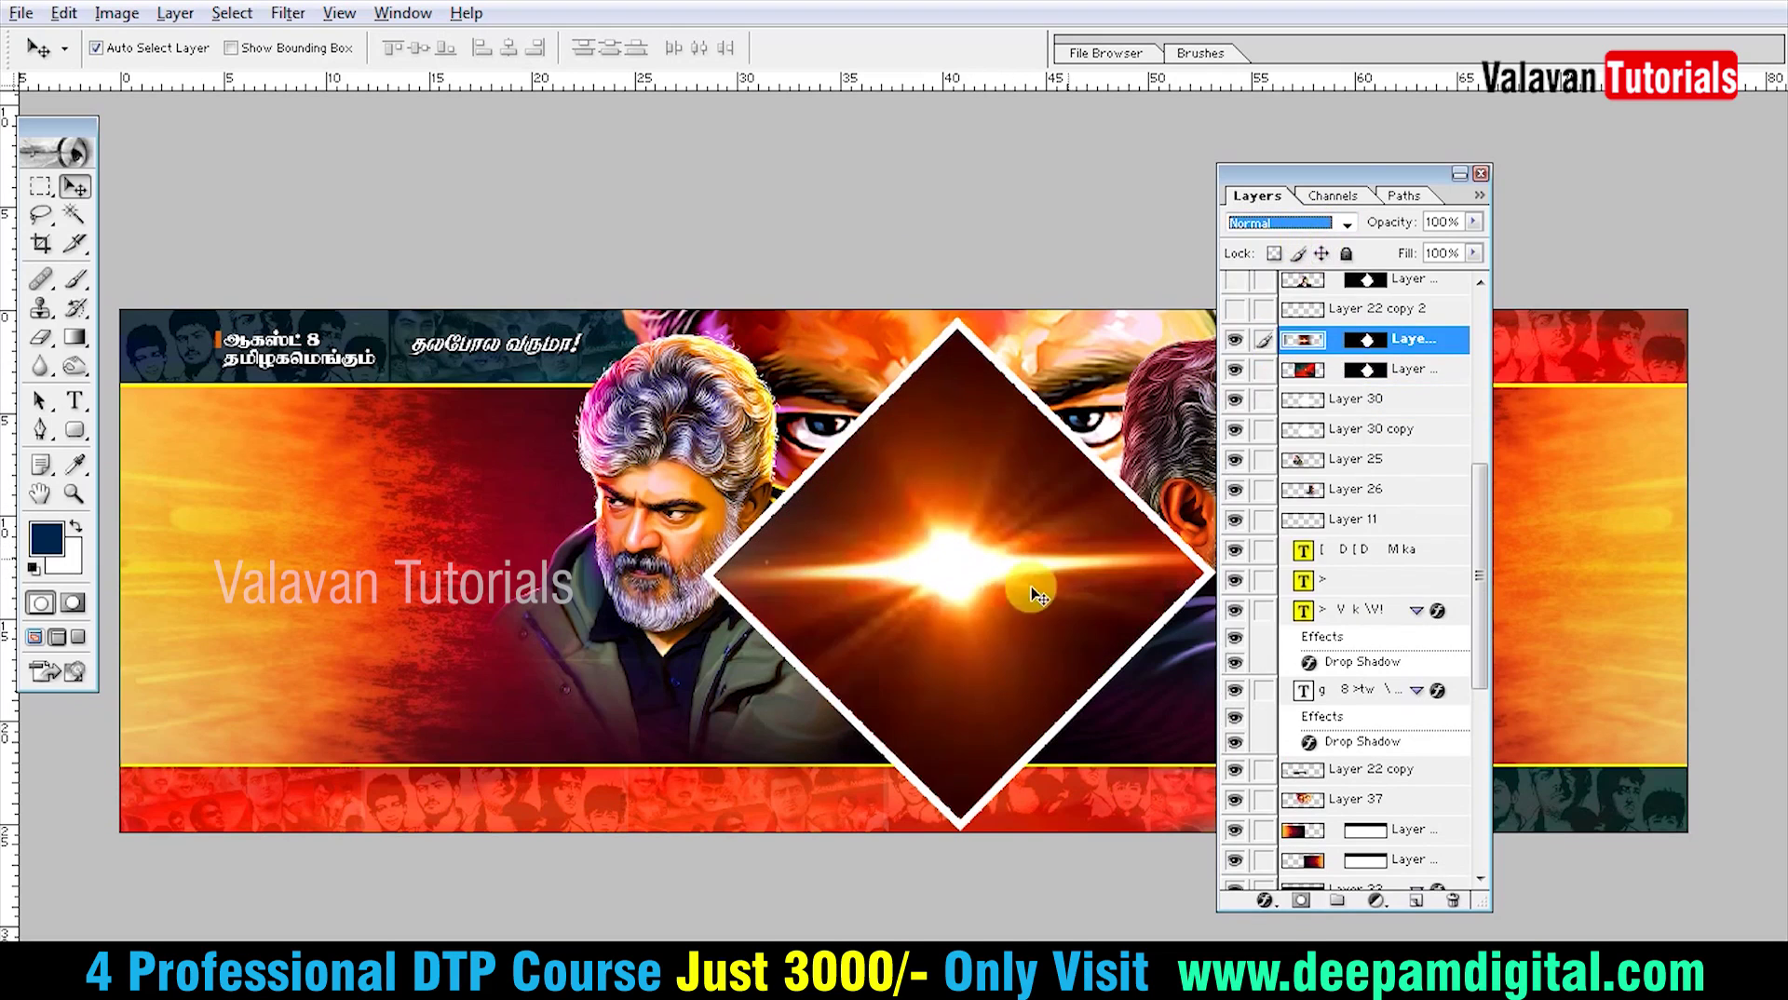
pyautogui.click(1285, 224)
pyautogui.click(1247, 383)
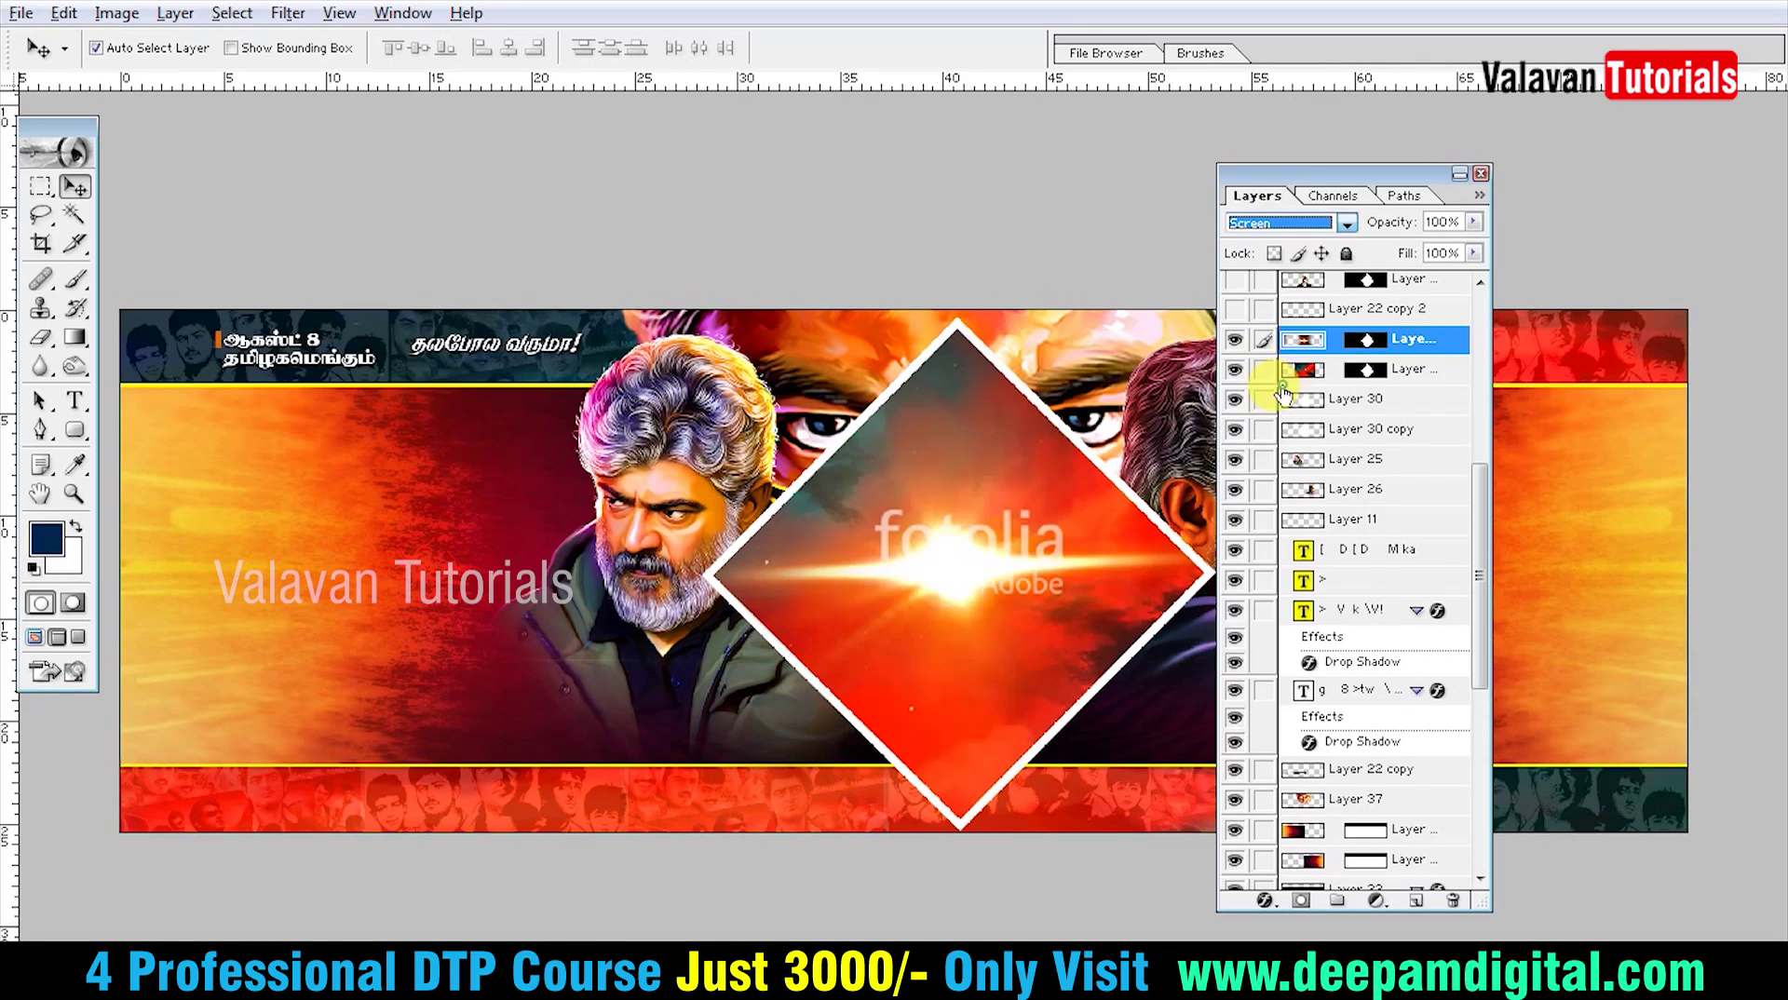
pyautogui.moveTo(978, 568); pyautogui.dragTo(973, 517)
pyautogui.hotkey('ctrl', 'z')
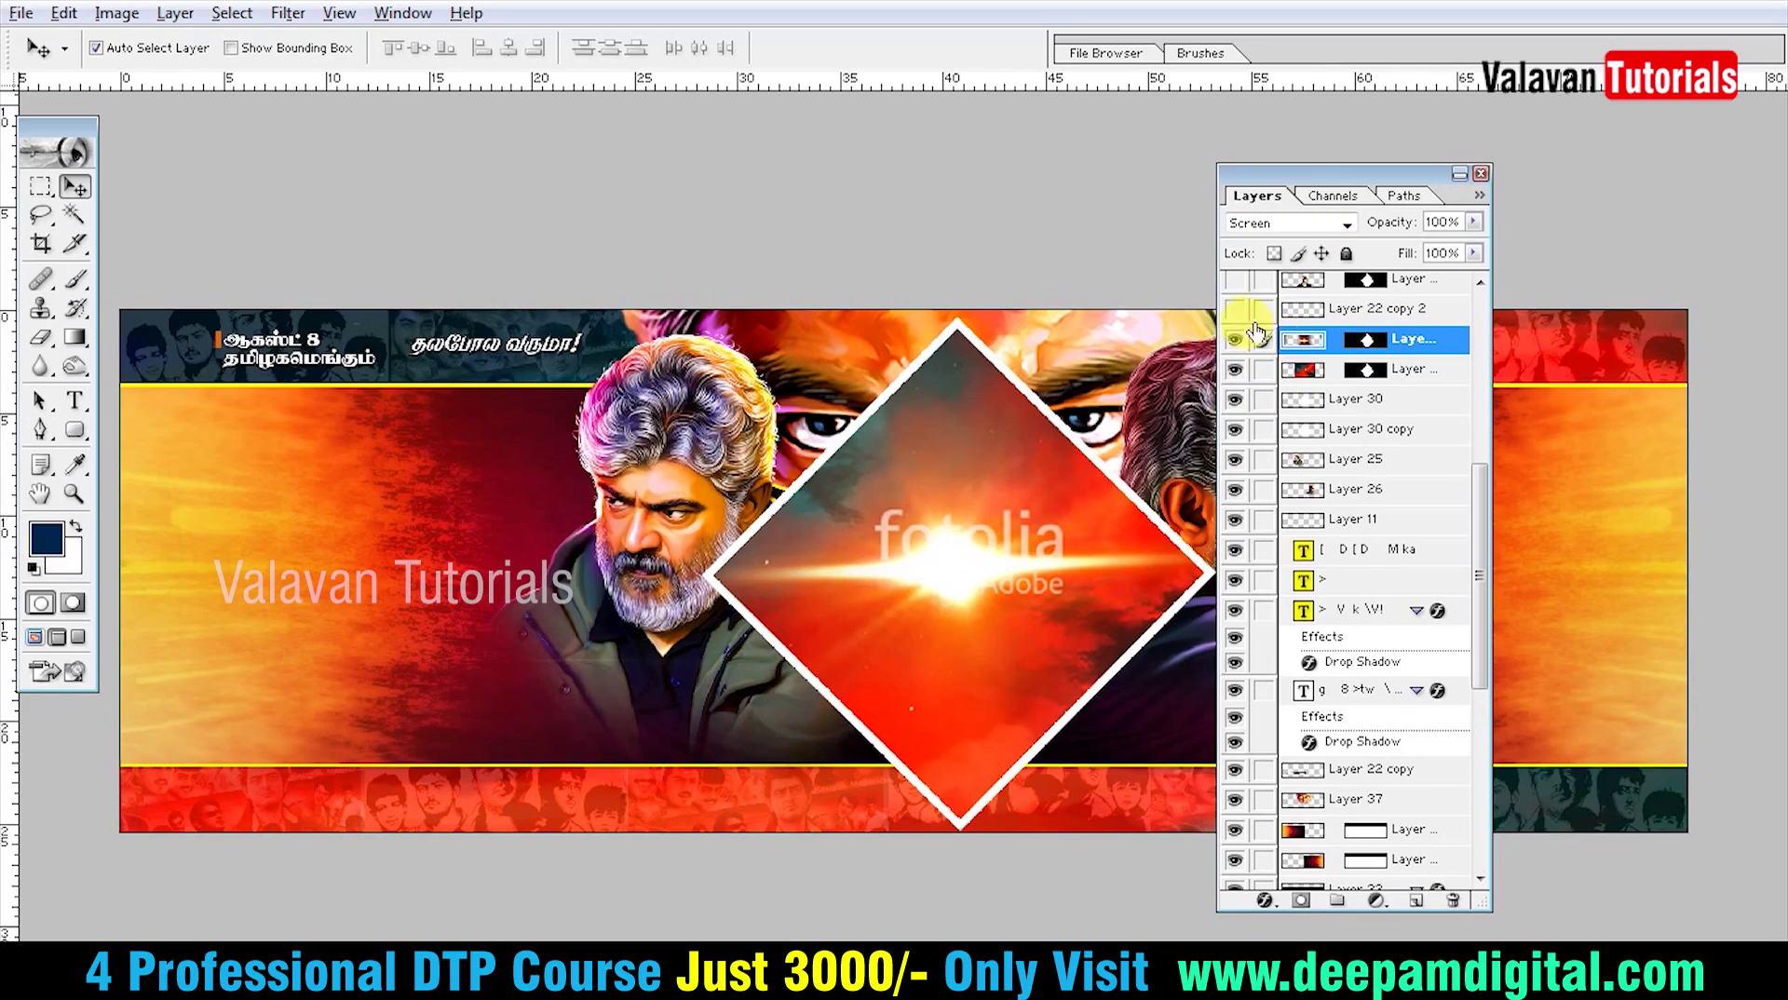
pyautogui.scroll(1, 1284, 377)
pyautogui.scroll(3, 1283, 377)
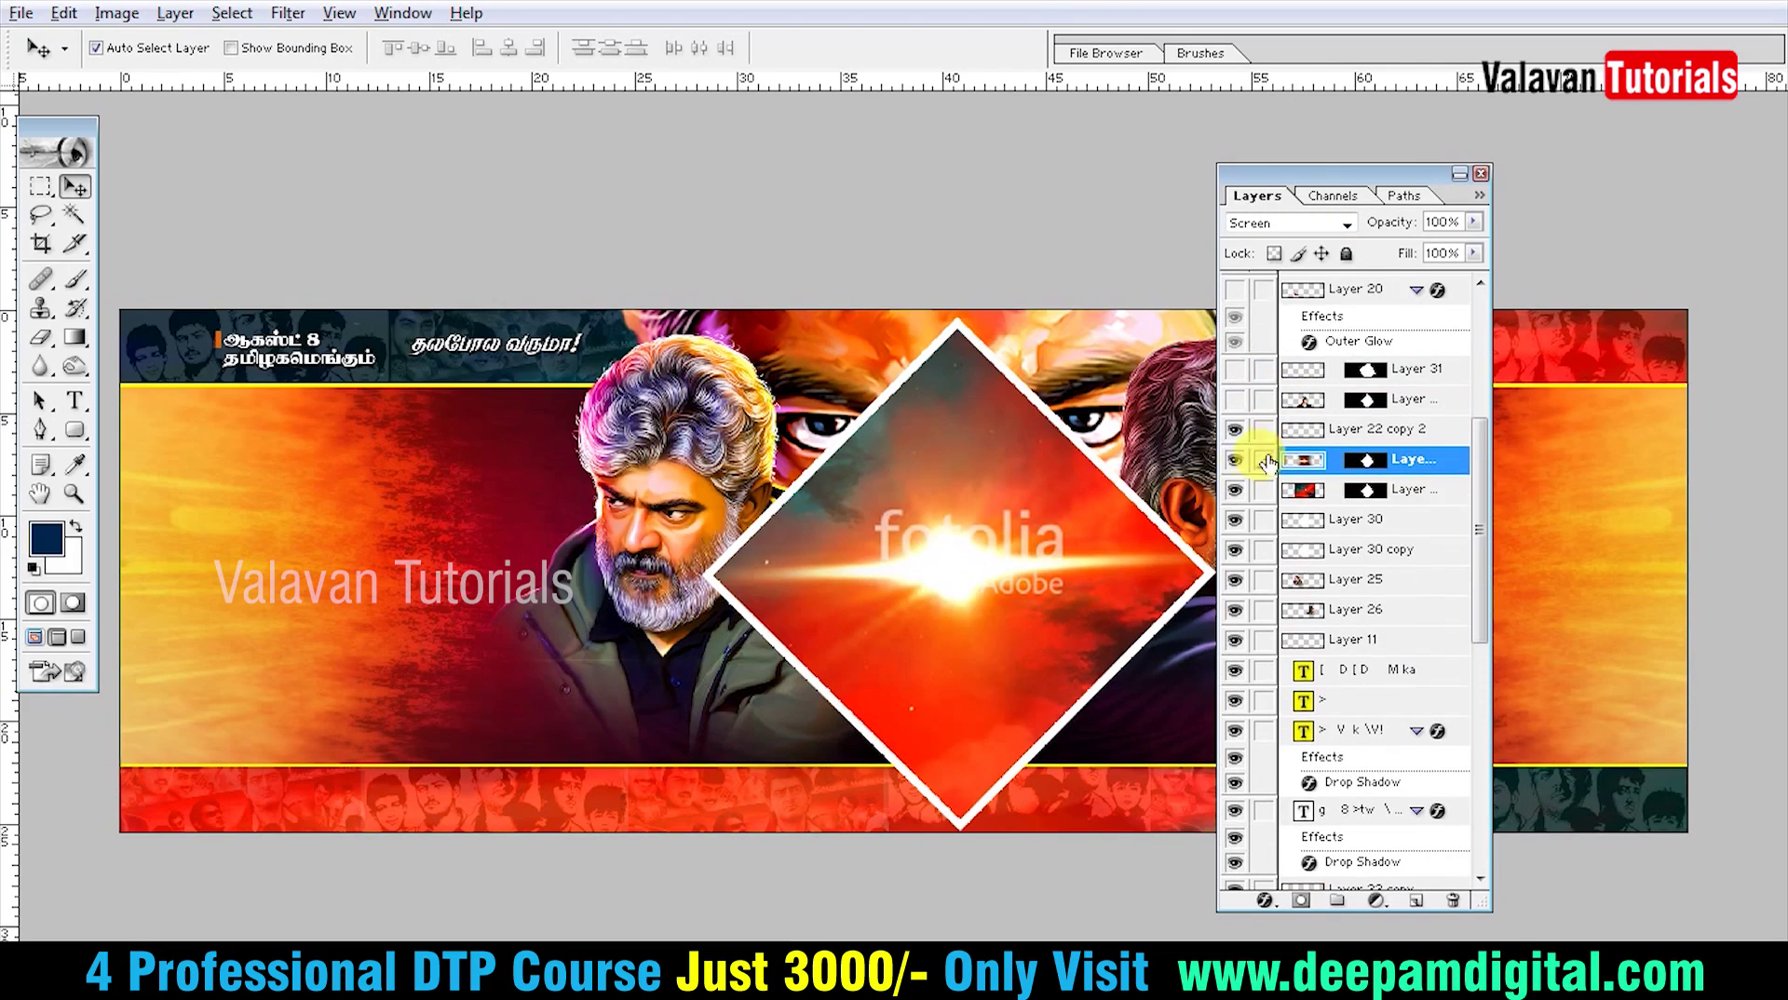
# Show the actor portrait inside the diamond and Layer 31 above it
pyautogui.click(1234, 399)
pyautogui.click(998, 555)
pyautogui.click(1237, 373)
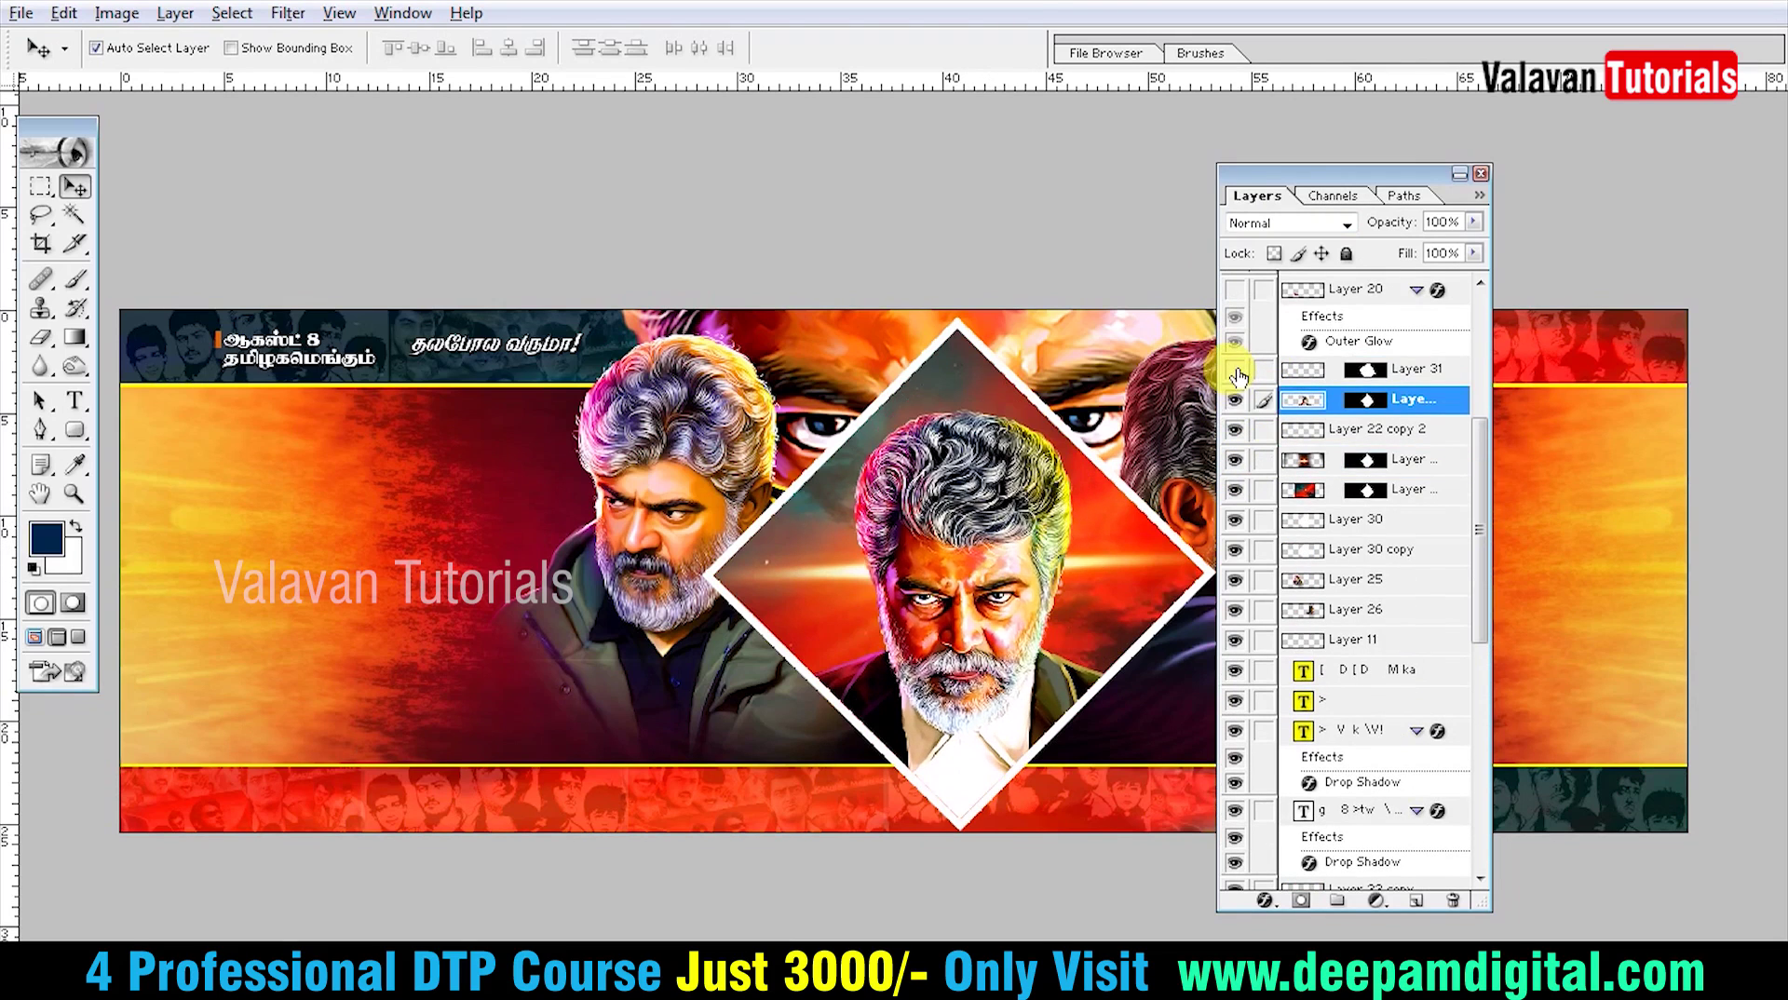
pyautogui.scroll(2, 1237, 373)
# Reveal the Tamil title, the small text above it and all six white photo boxes
pyautogui.click(1234, 351)
pyautogui.click(1234, 319)
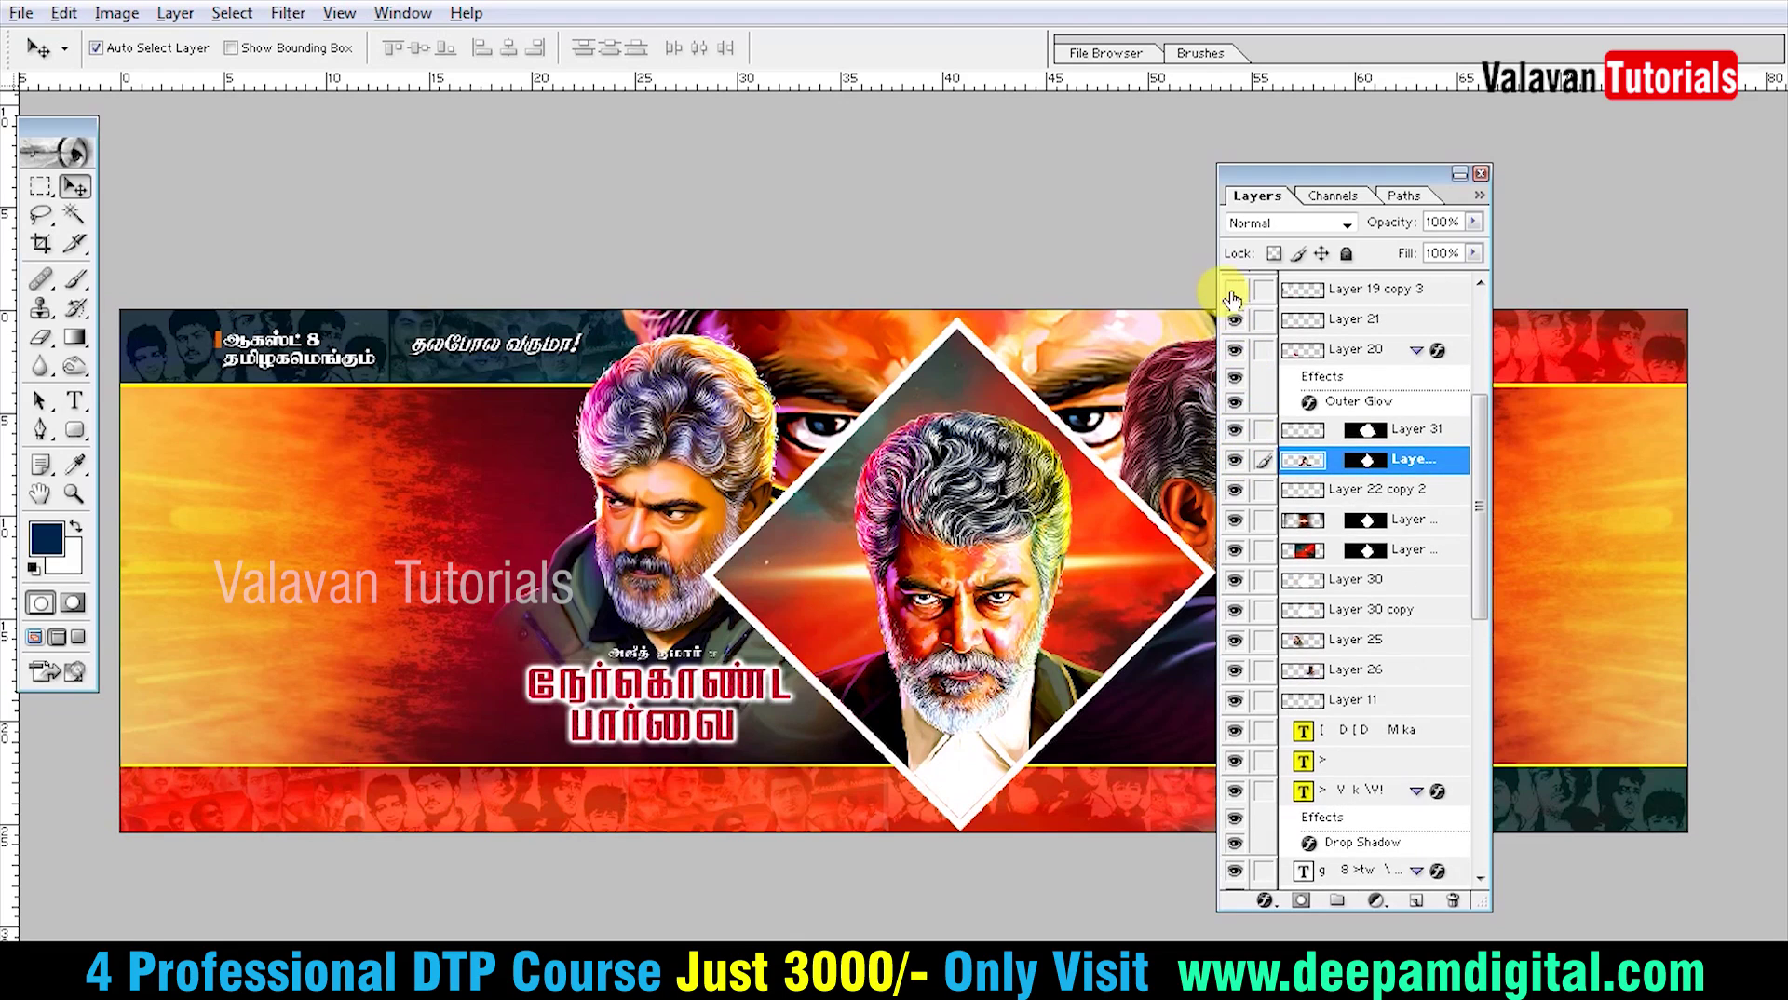
pyautogui.click(1234, 289)
pyautogui.scroll(4, 1306, 405)
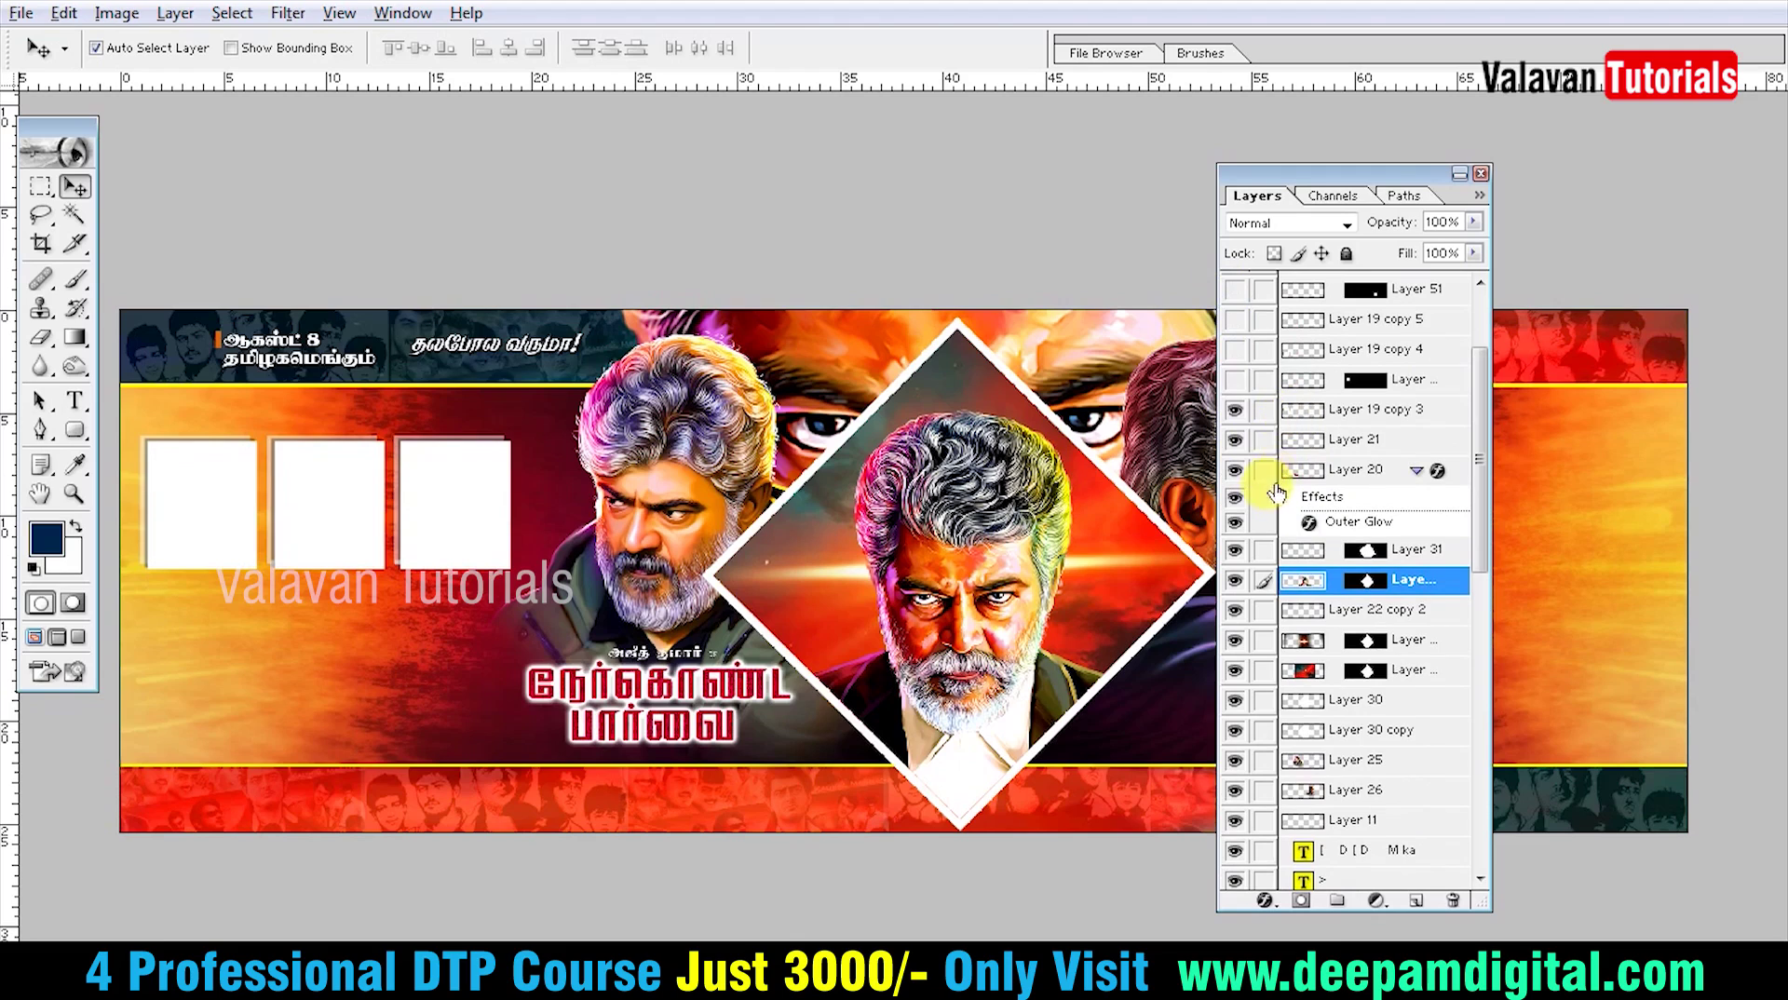
pyautogui.click(1234, 379)
pyautogui.click(1234, 349)
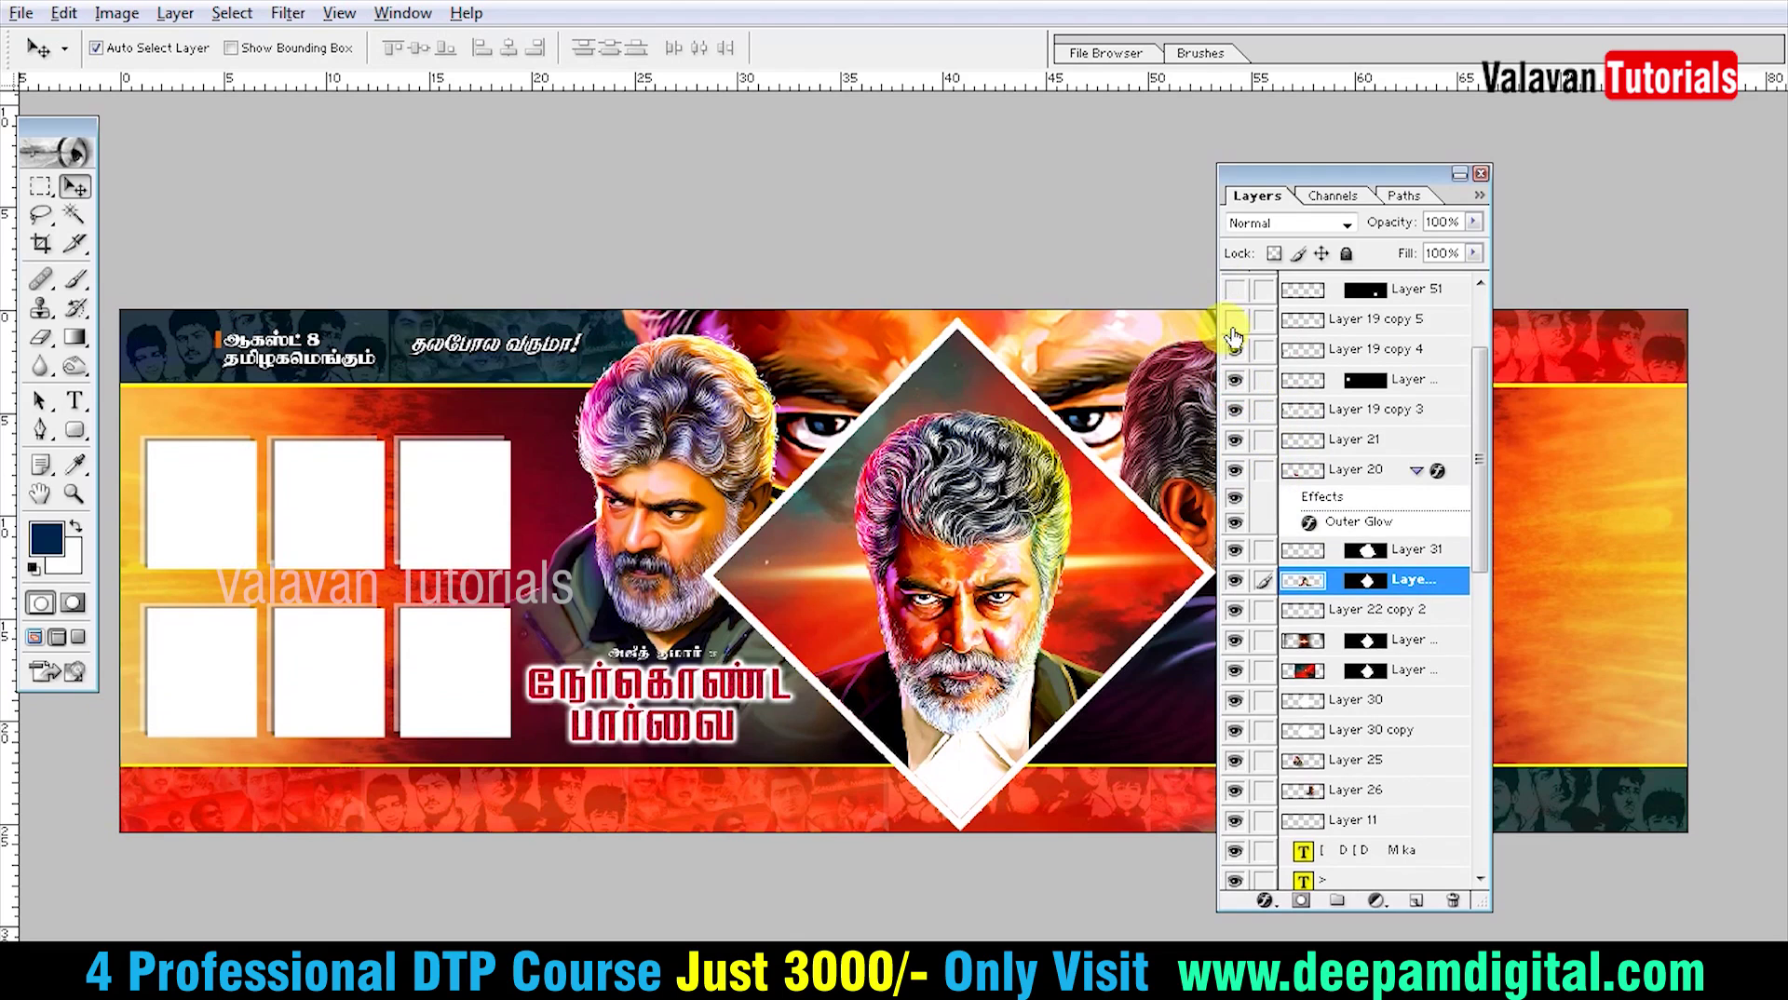
pyautogui.click(1234, 318)
pyautogui.scroll(4, 1238, 308)
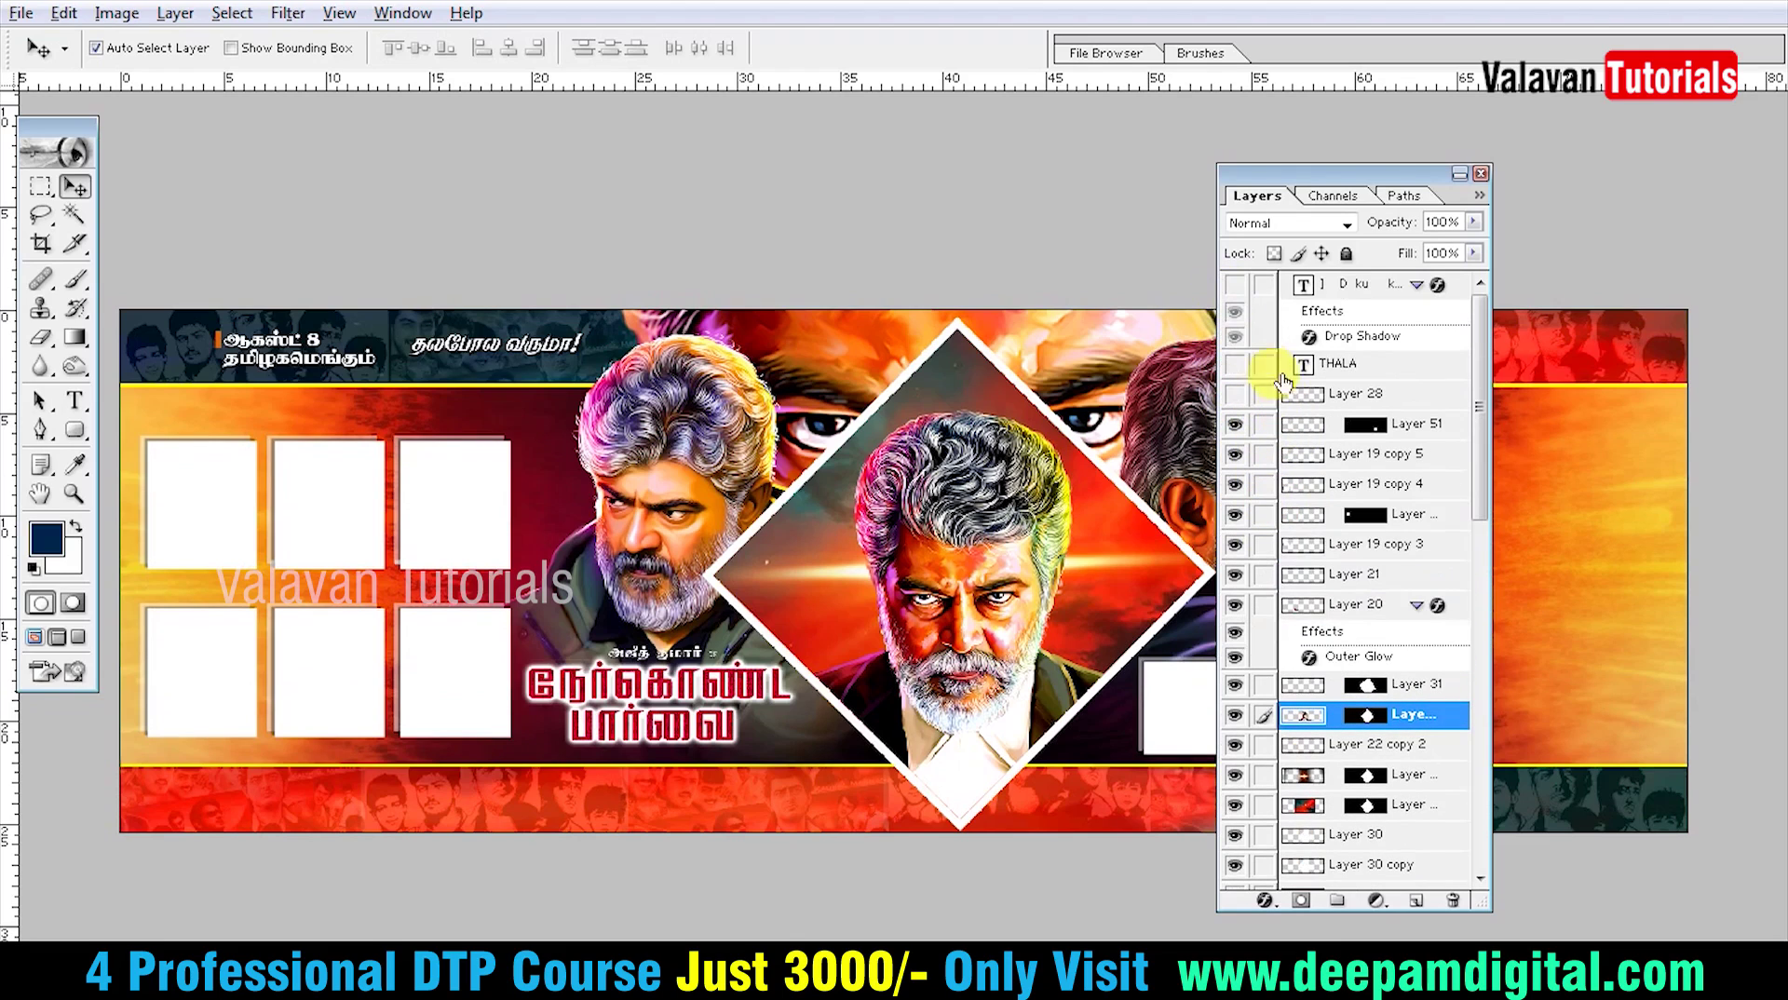
# Show the THALA text and top-left portrait, keeping THALA in Soft Light mode
pyautogui.click(1234, 364)
pyautogui.click(1234, 394)
pyautogui.click(1354, 365)
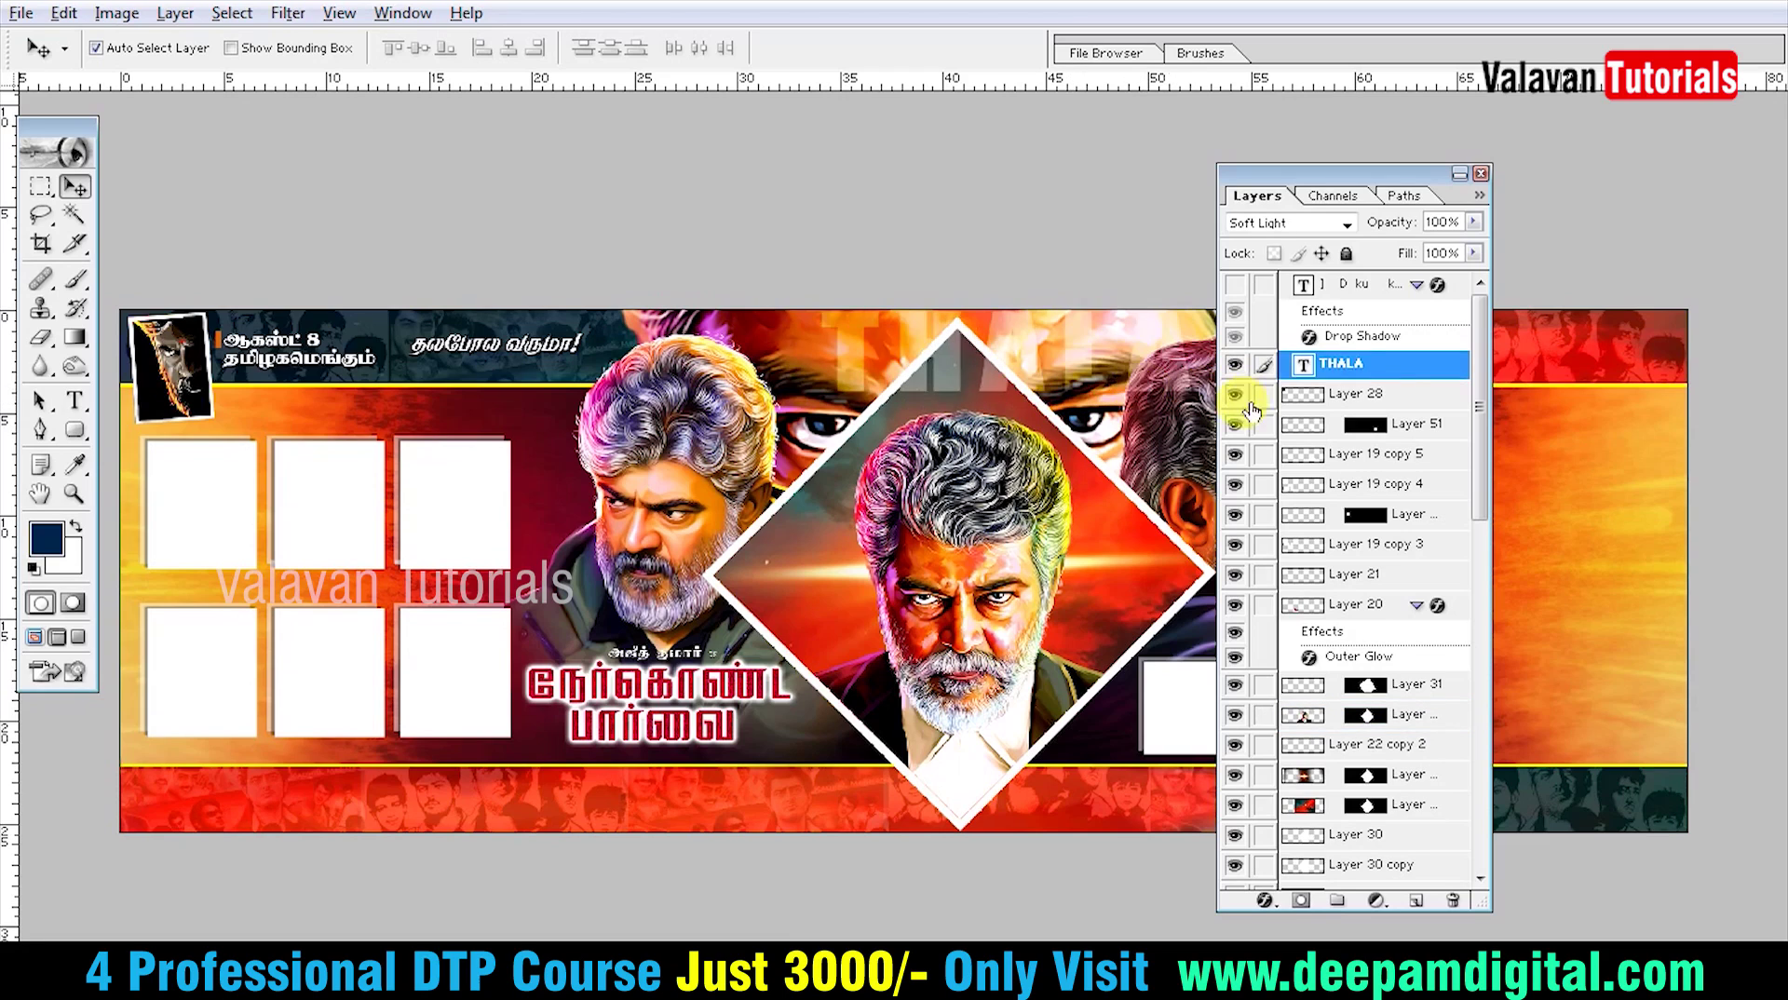
pyautogui.click(1327, 225)
pyautogui.click(1327, 239)
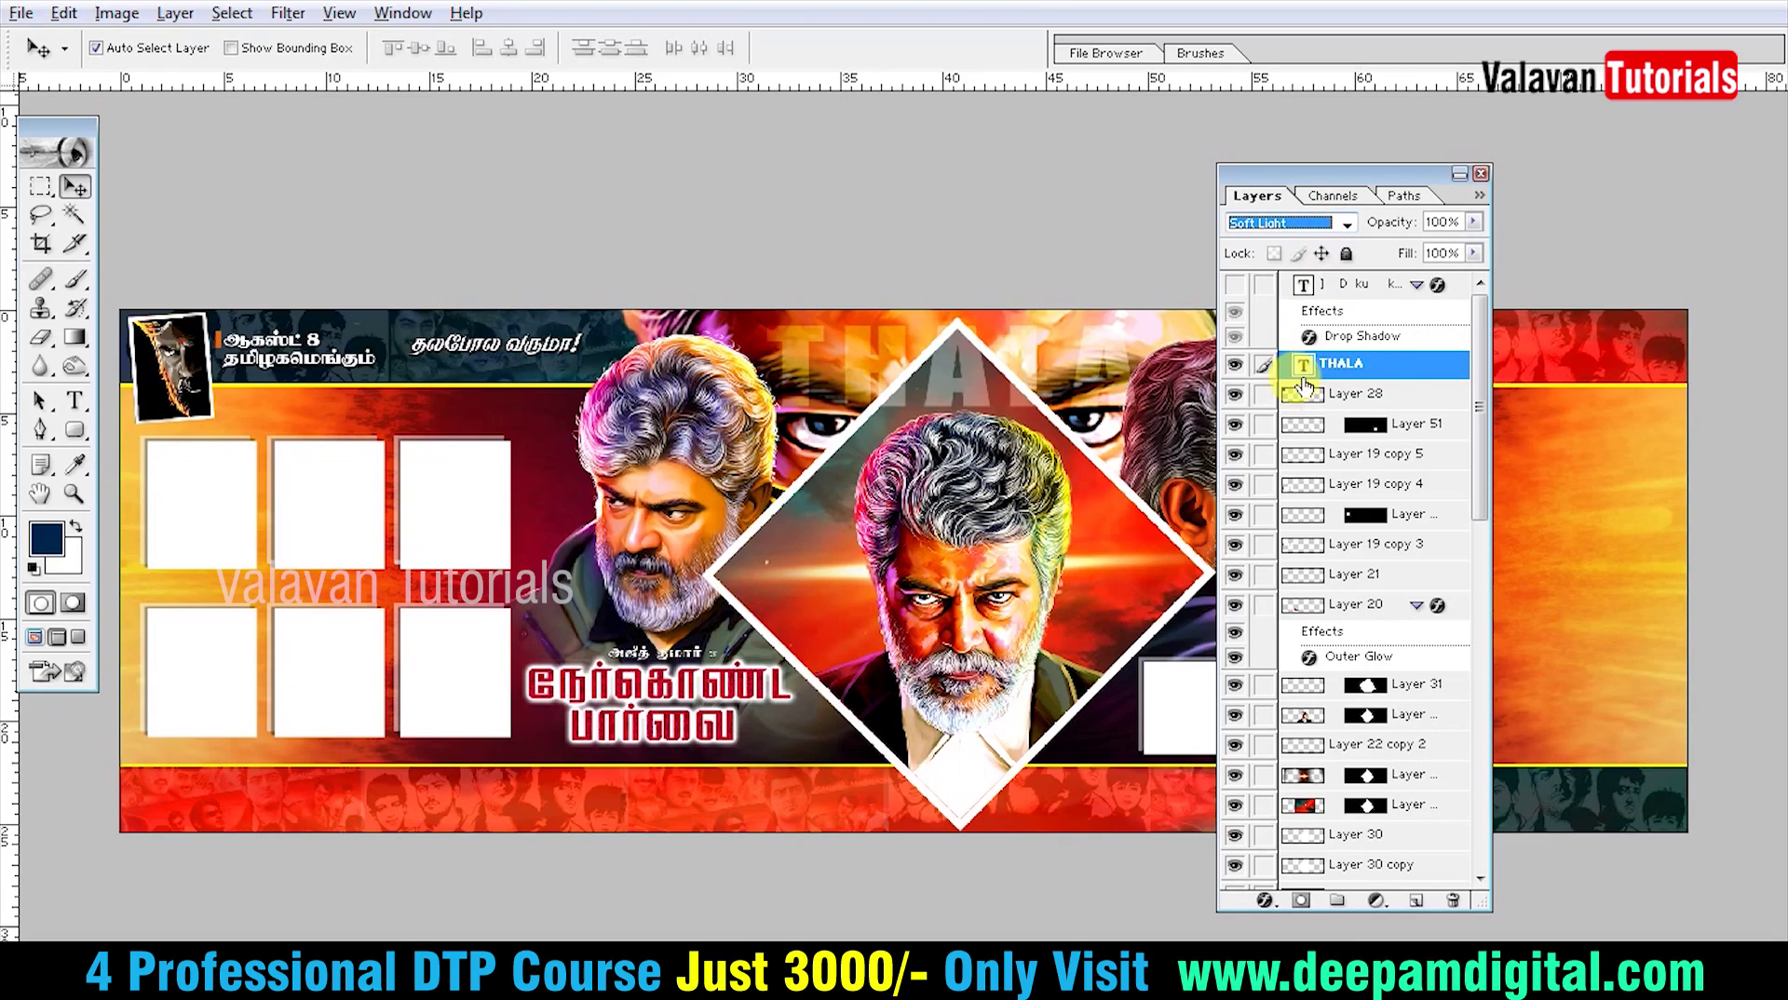
# Show the subtitle layer under the Tamil title and view the whole banner without panels
pyautogui.click(1233, 285)
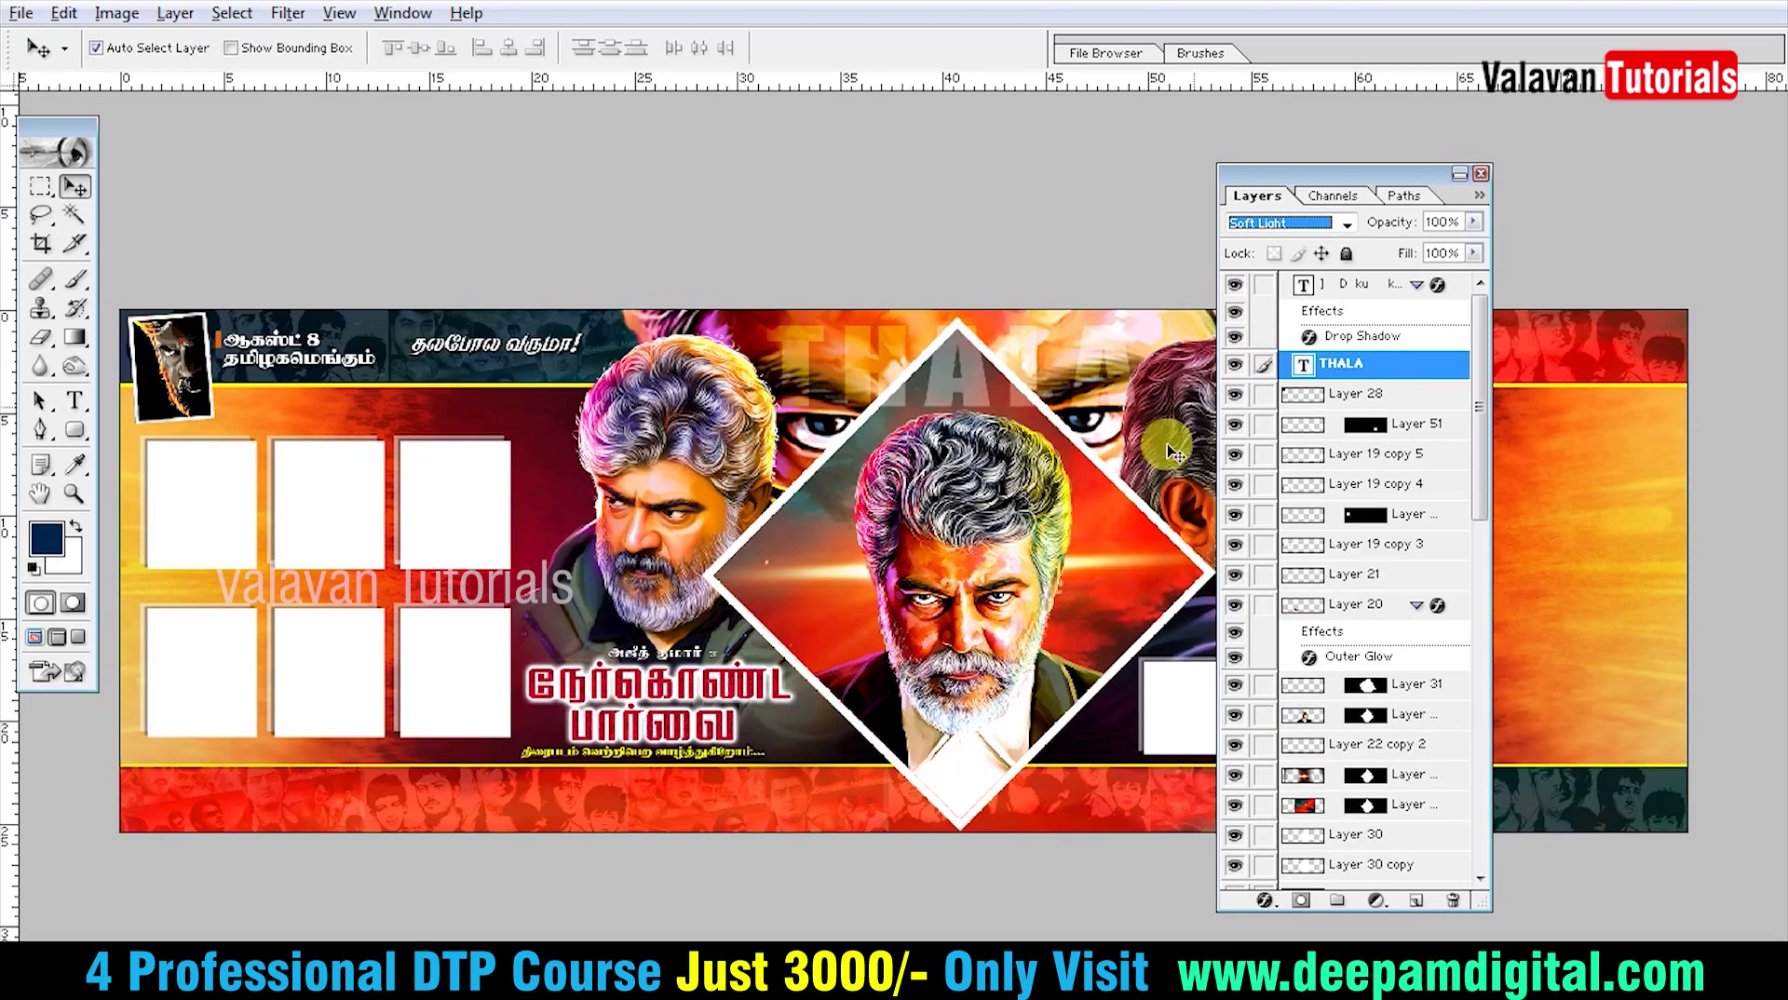
pyautogui.hotkey('ctrl', '0')
pyautogui.press('Tab')
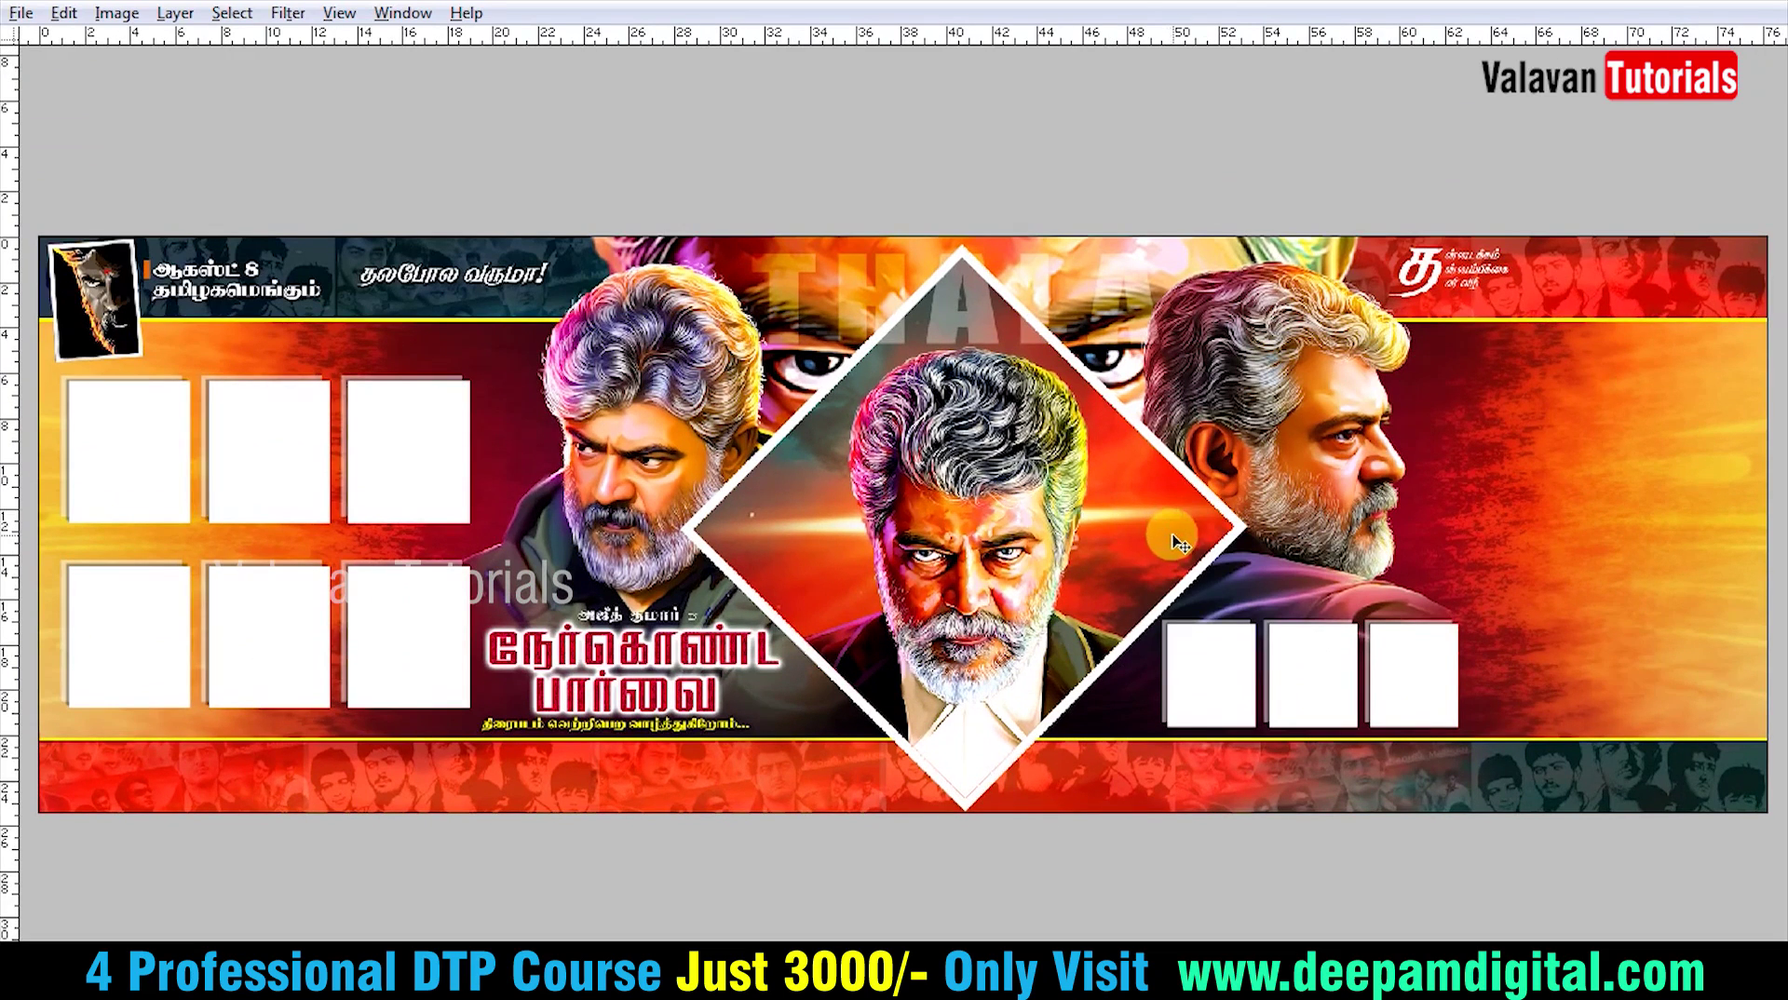
# Test-move the photo boxes and the ஆகஸ்ட் 8 text, then shift the left actor portrait slightly right
pyautogui.moveTo(391, 511); pyautogui.dragTo(571, 466)
pyautogui.hotkey('ctrl', 'z')
pyautogui.moveTo(258, 281); pyautogui.dragTo(349, 282)
pyautogui.hotkey('ctrl', 'z')
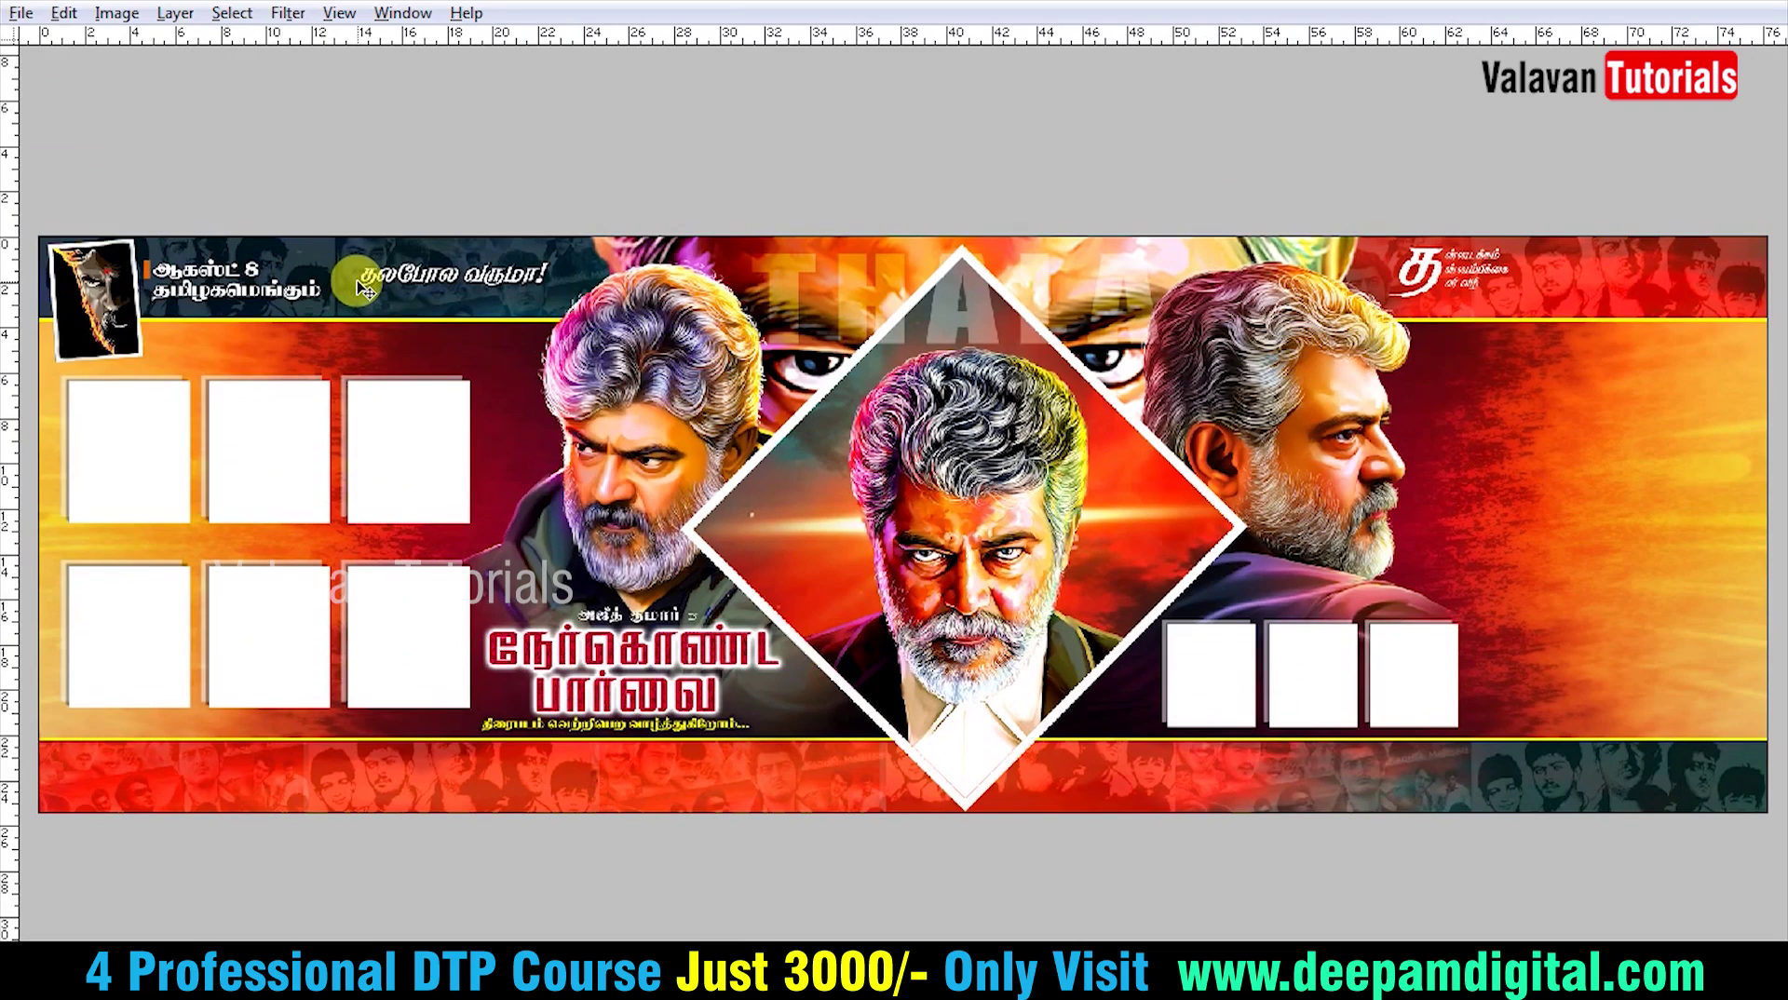
pyautogui.click(590, 440)
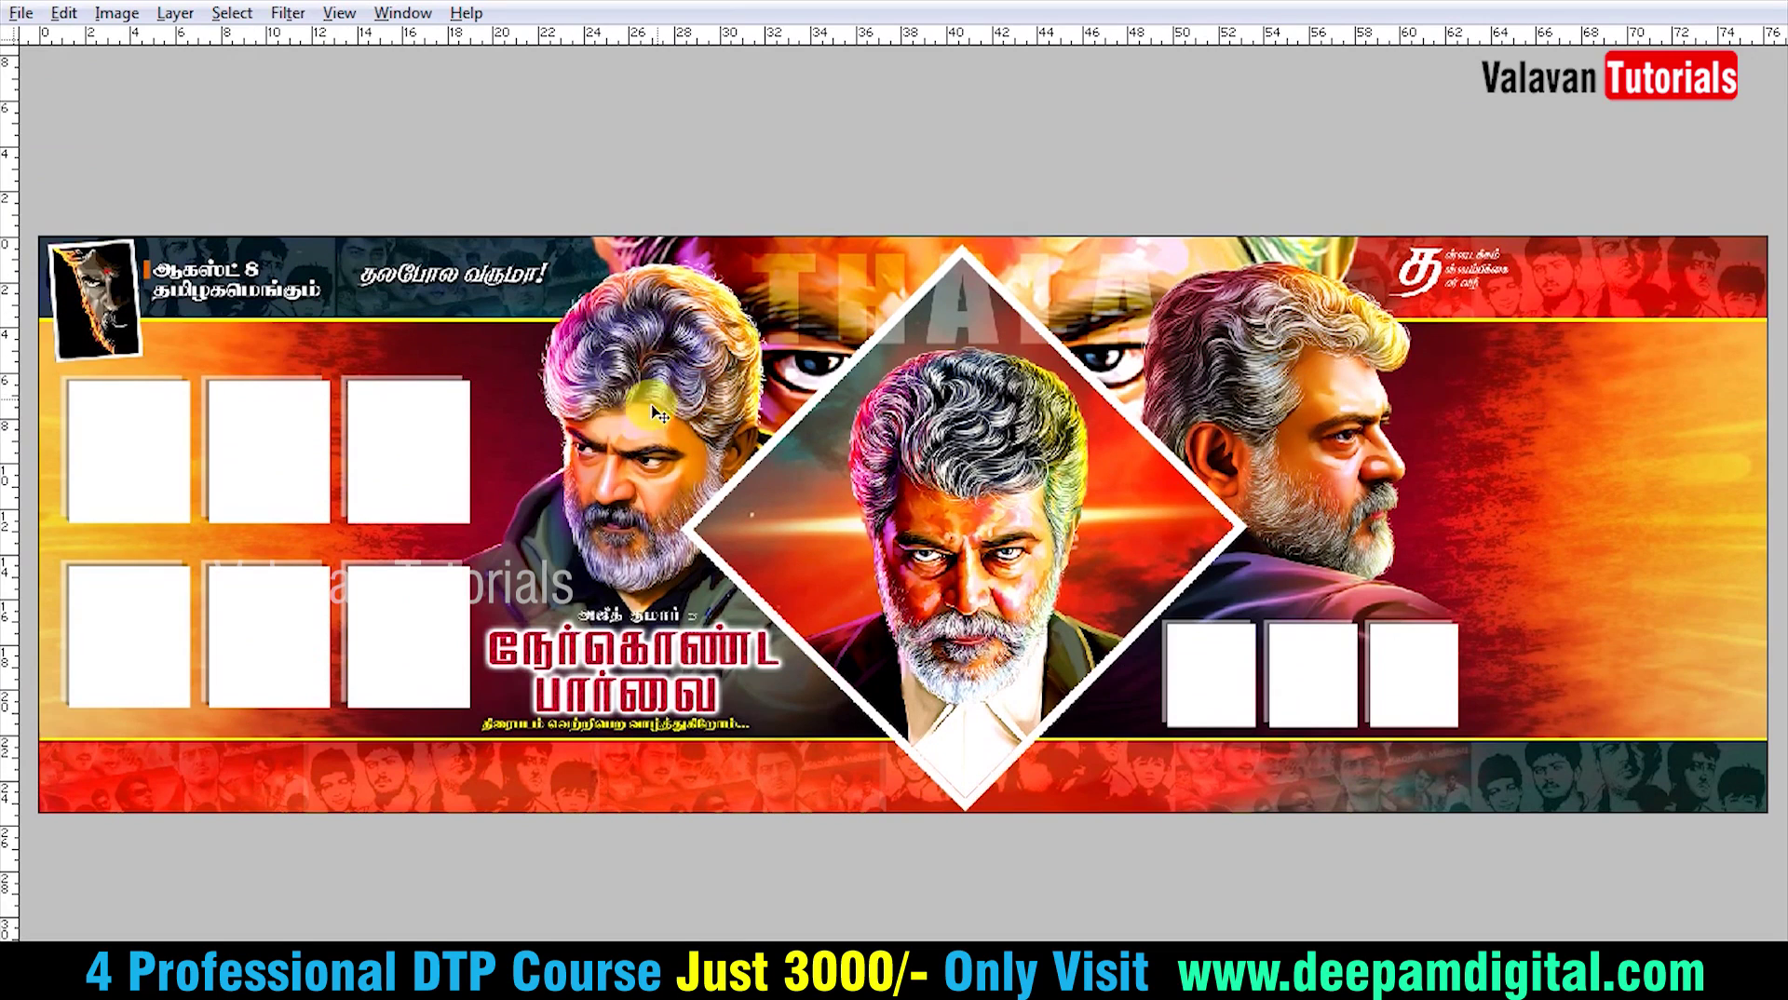
pyautogui.moveTo(590, 441); pyautogui.dragTo(666, 426)
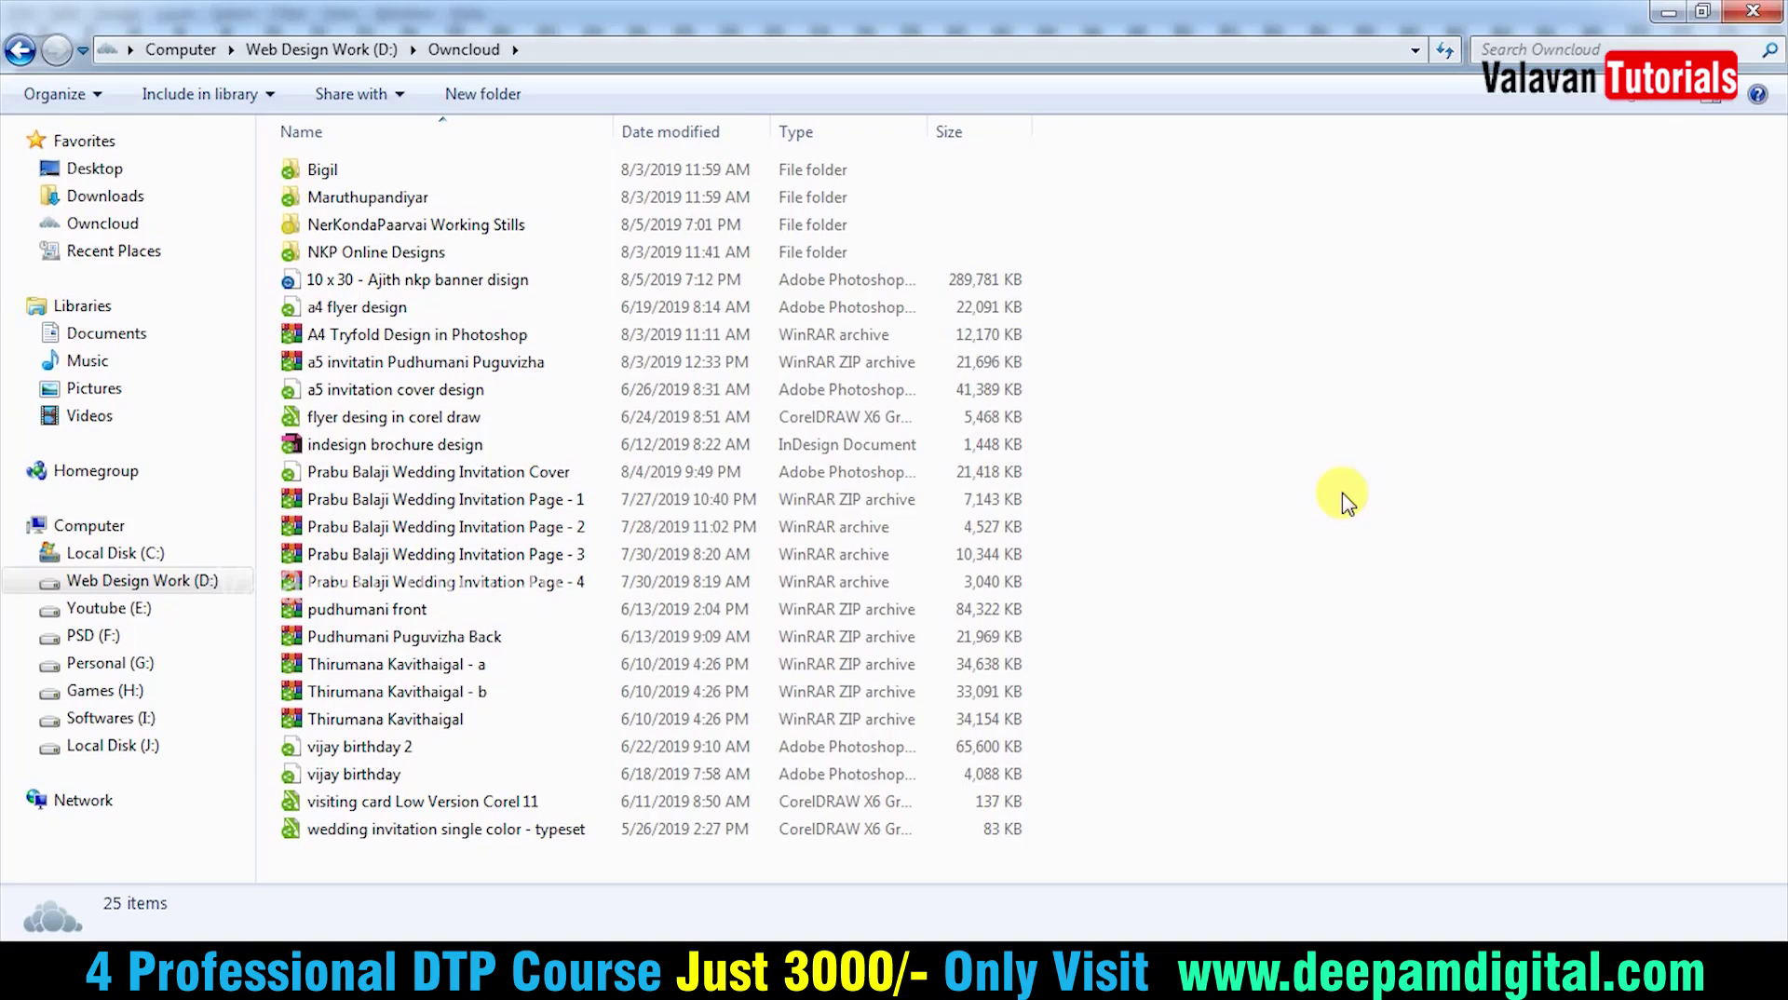
# Open nkp photo png from the NKP Online Designs folder in Photoshop
pyautogui.doubleClick(407, 256)
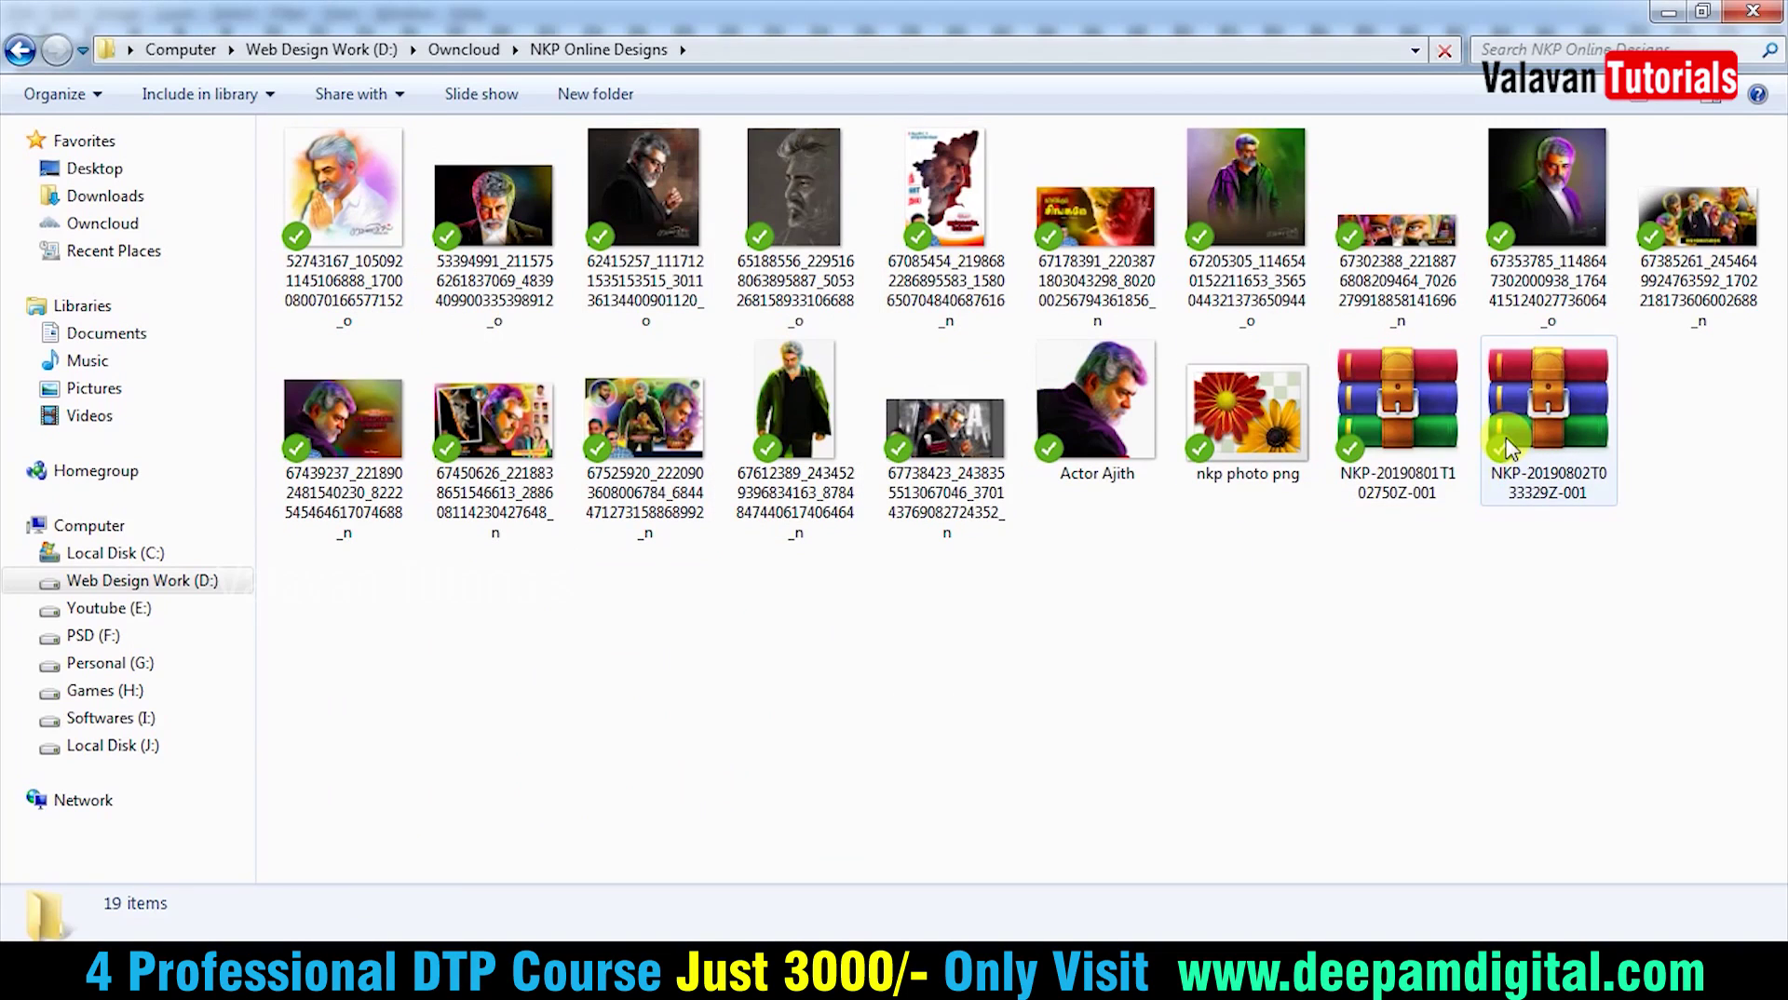
pyautogui.click(1250, 441)
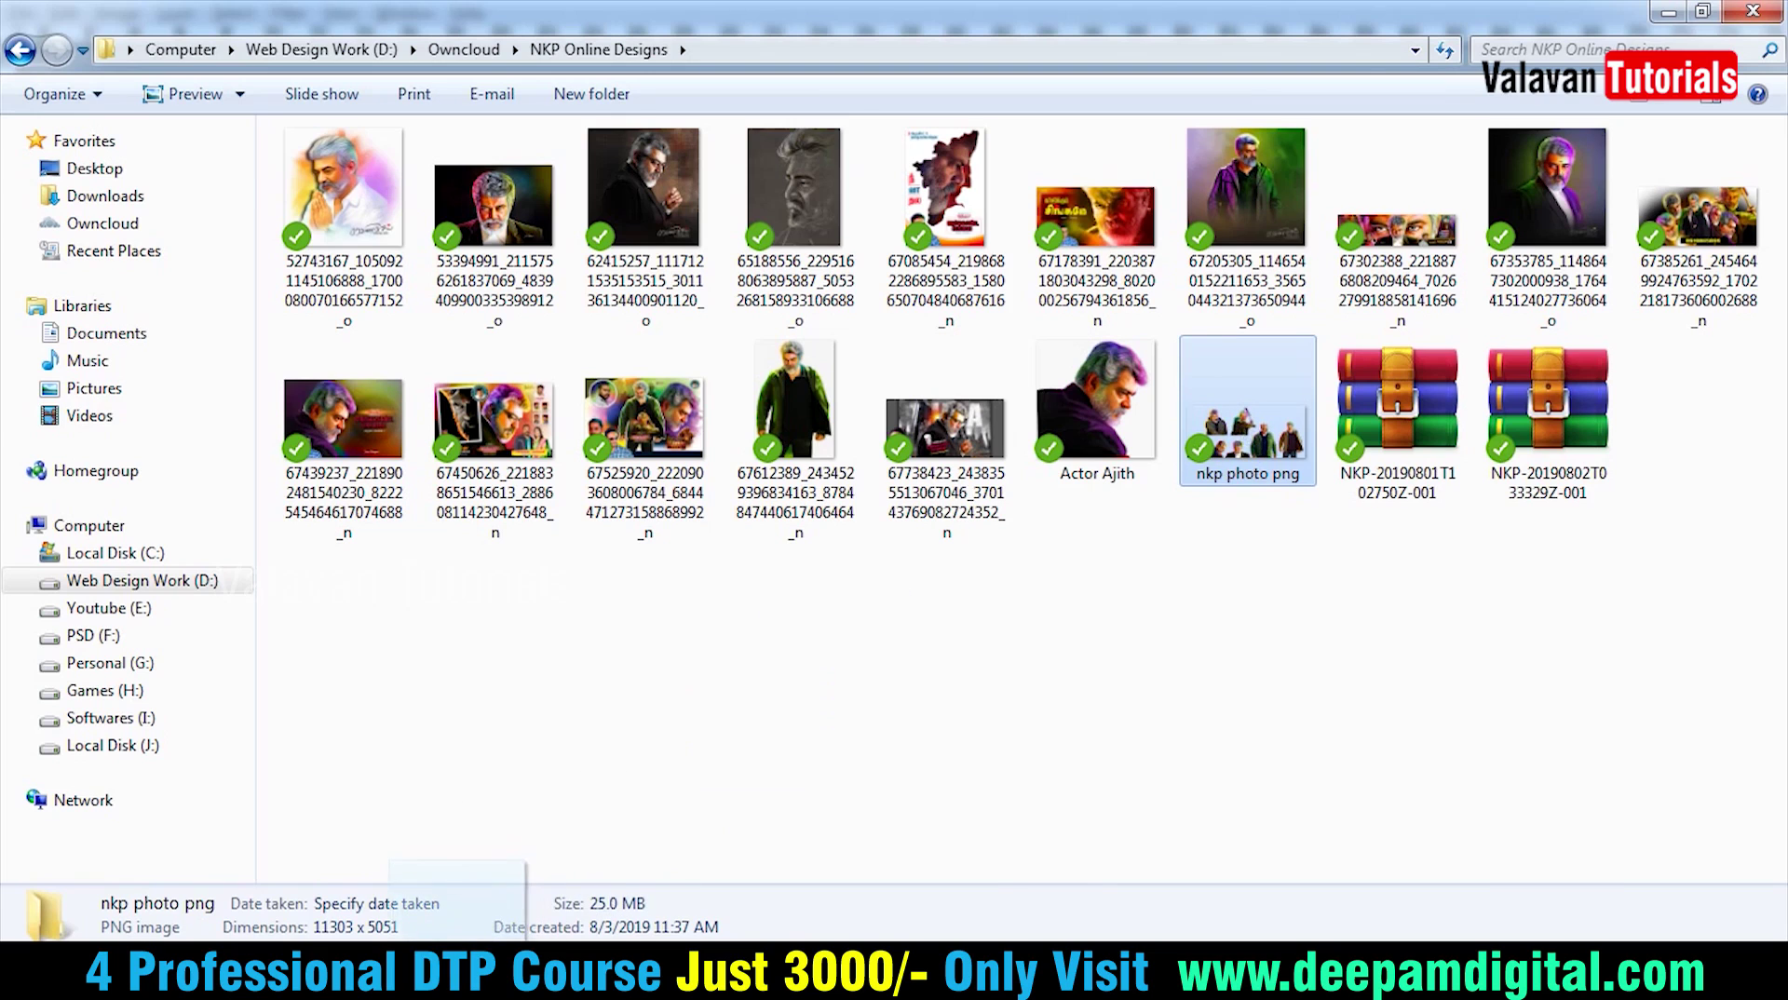
pyautogui.click(532, 969)
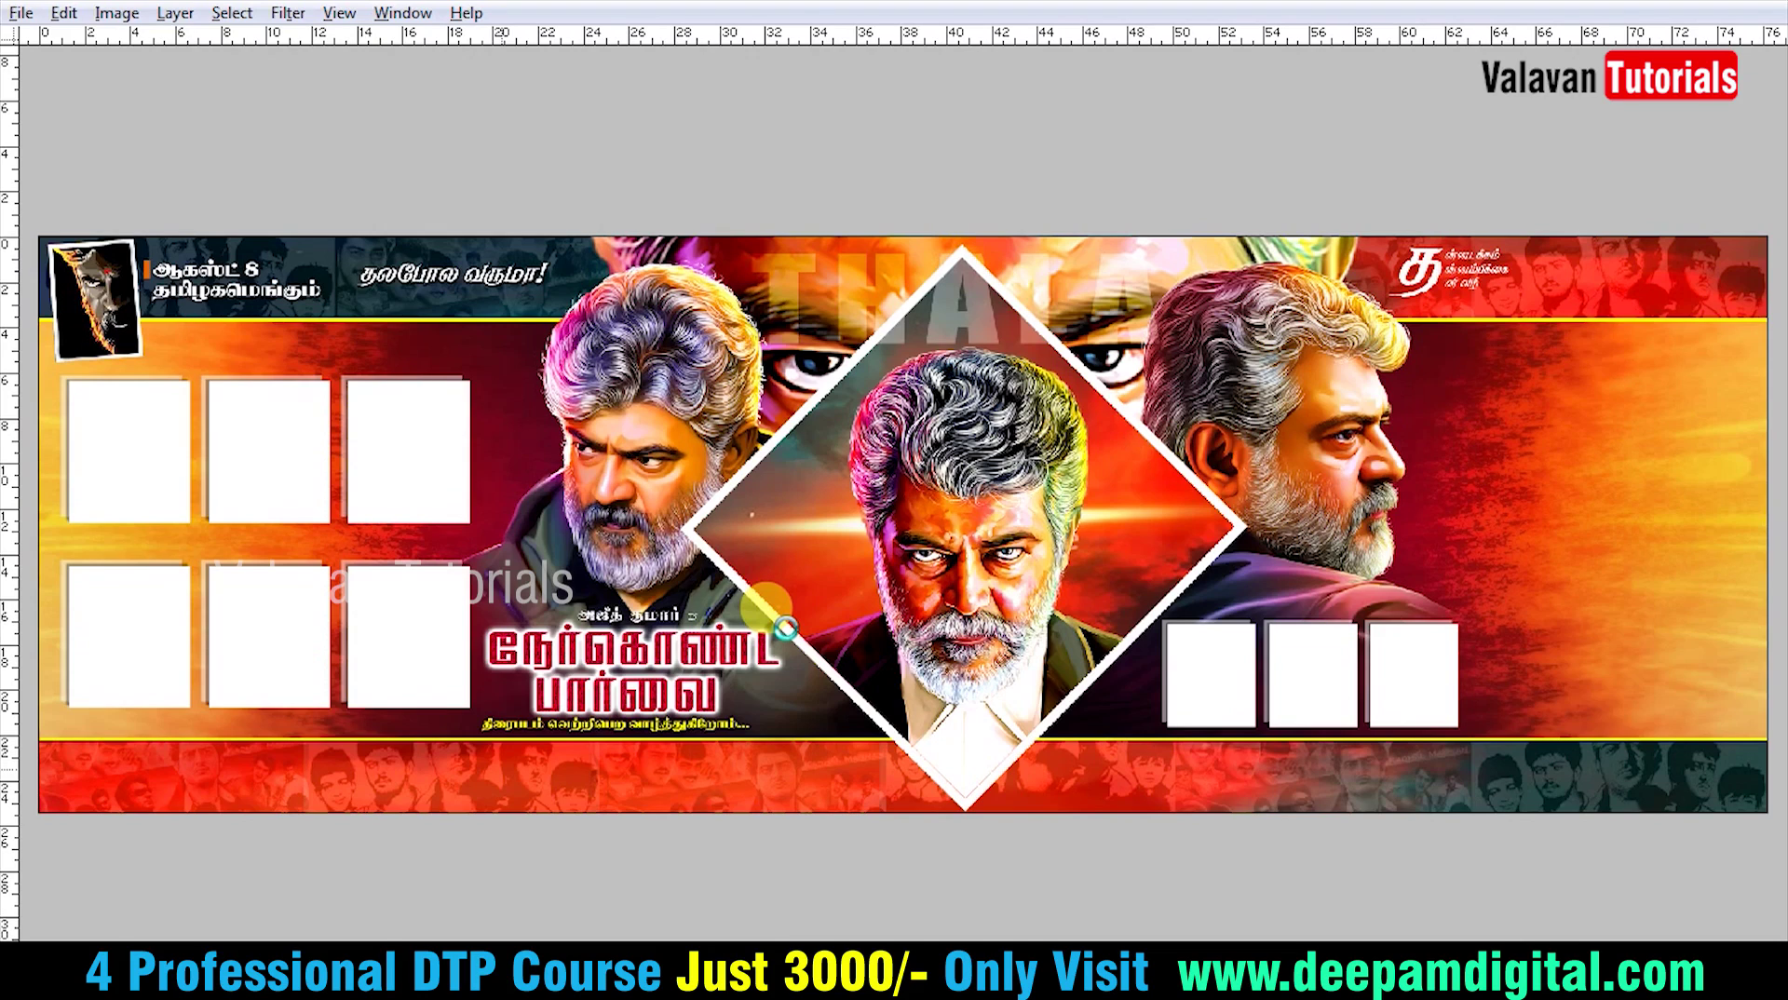
# Inspect the actor cut-out sheet full screen and zoomed, then close the banner without saving
pyautogui.press('f')
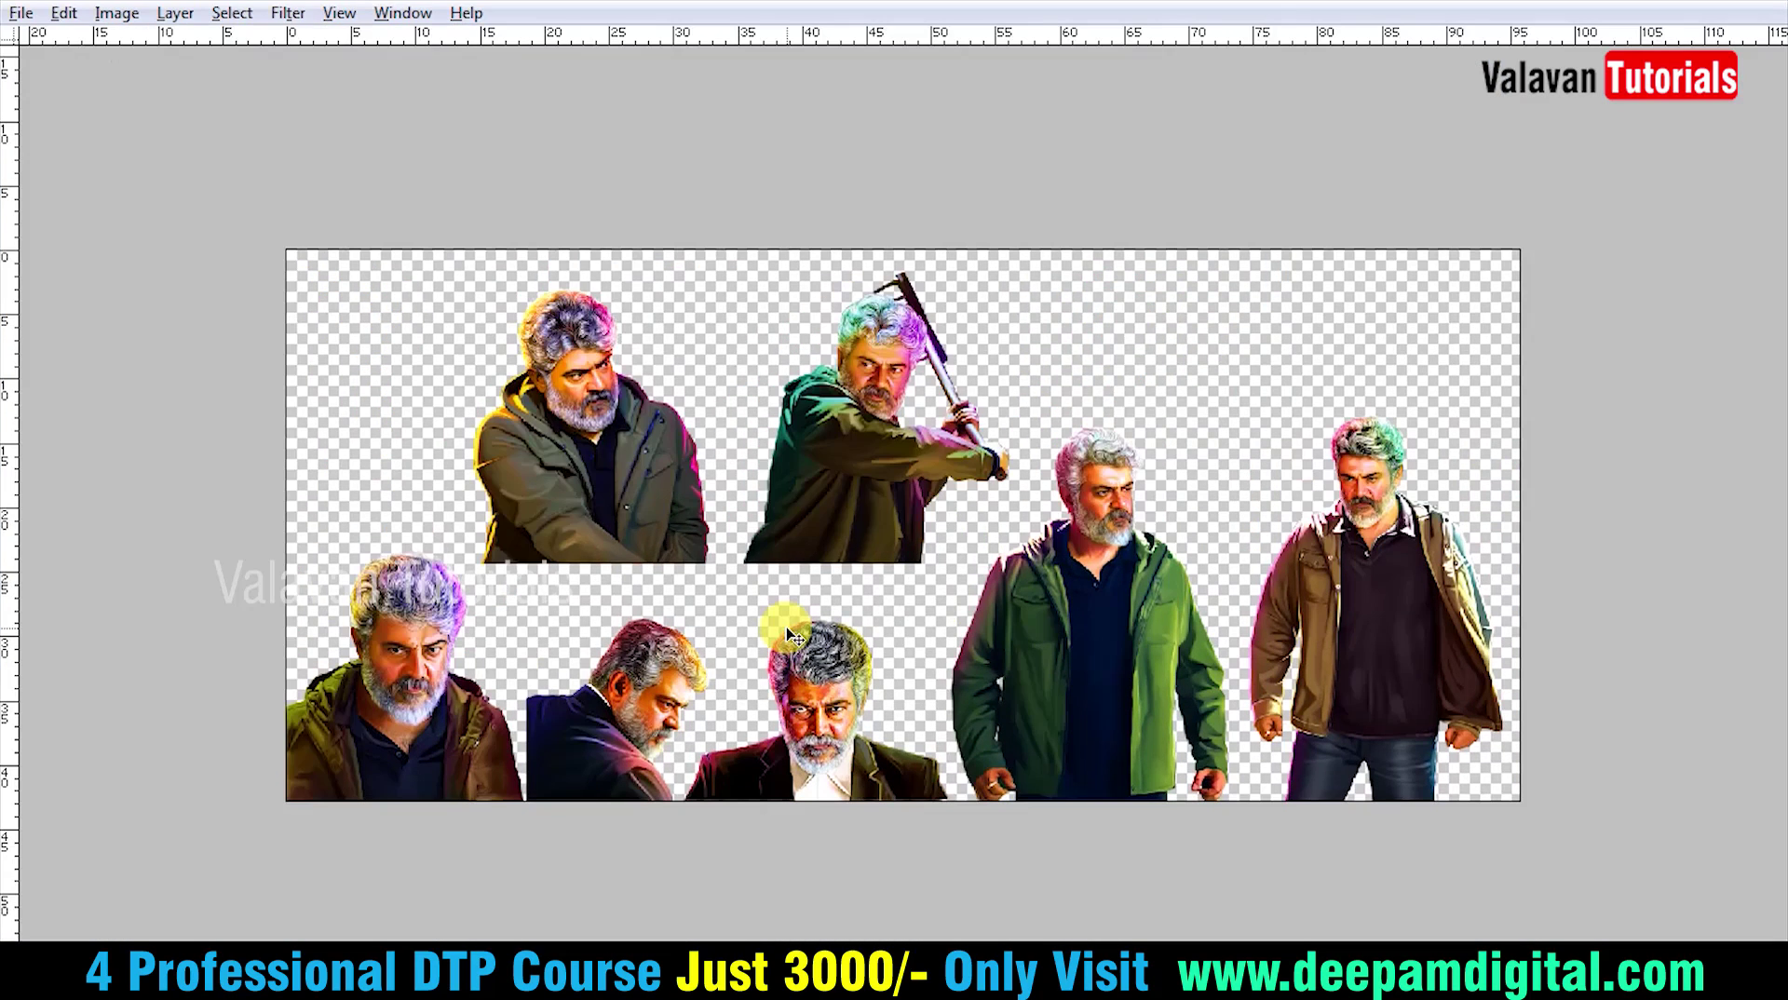
pyautogui.moveTo(819, 518)
pyautogui.mouseDown()
pyautogui.moveTo(872, 519)
pyautogui.moveTo(756, 541)
pyautogui.mouseUp()
pyautogui.moveTo(438, 274); pyautogui.dragTo(768, 557)
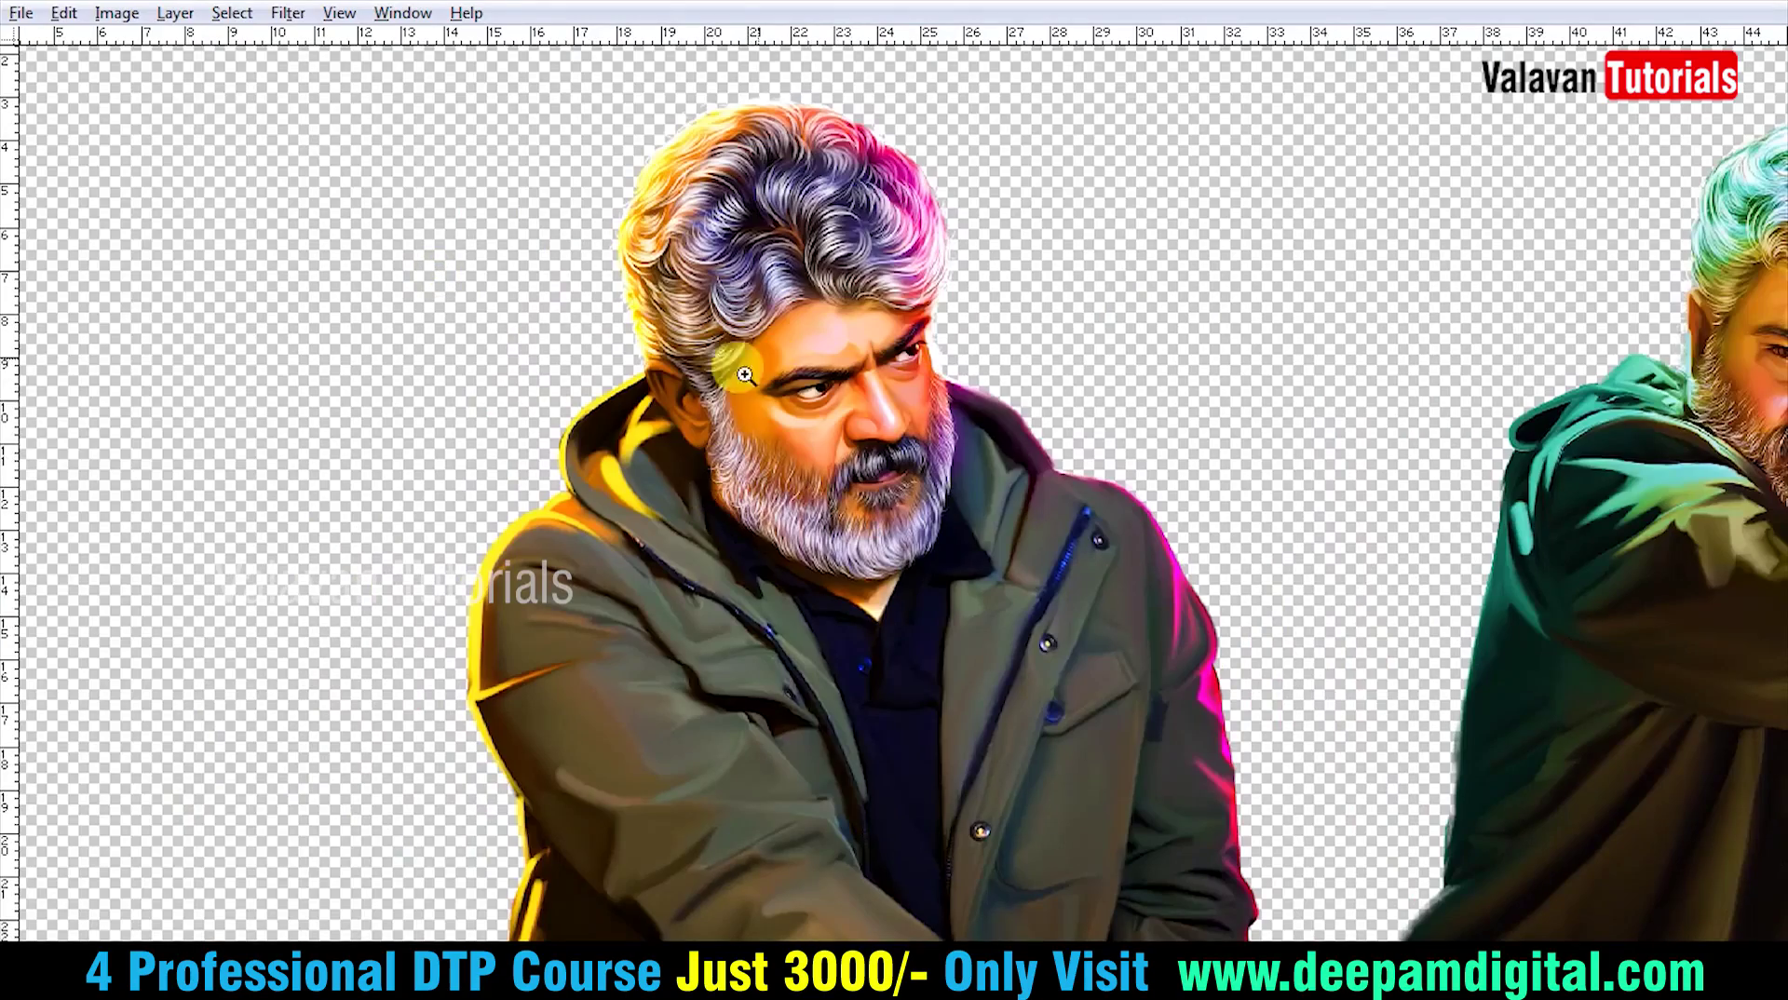
pyautogui.moveTo(1305, 478)
pyautogui.mouseDown()
pyautogui.moveTo(679, 470)
pyautogui.moveTo(396, 363)
pyautogui.mouseUp()
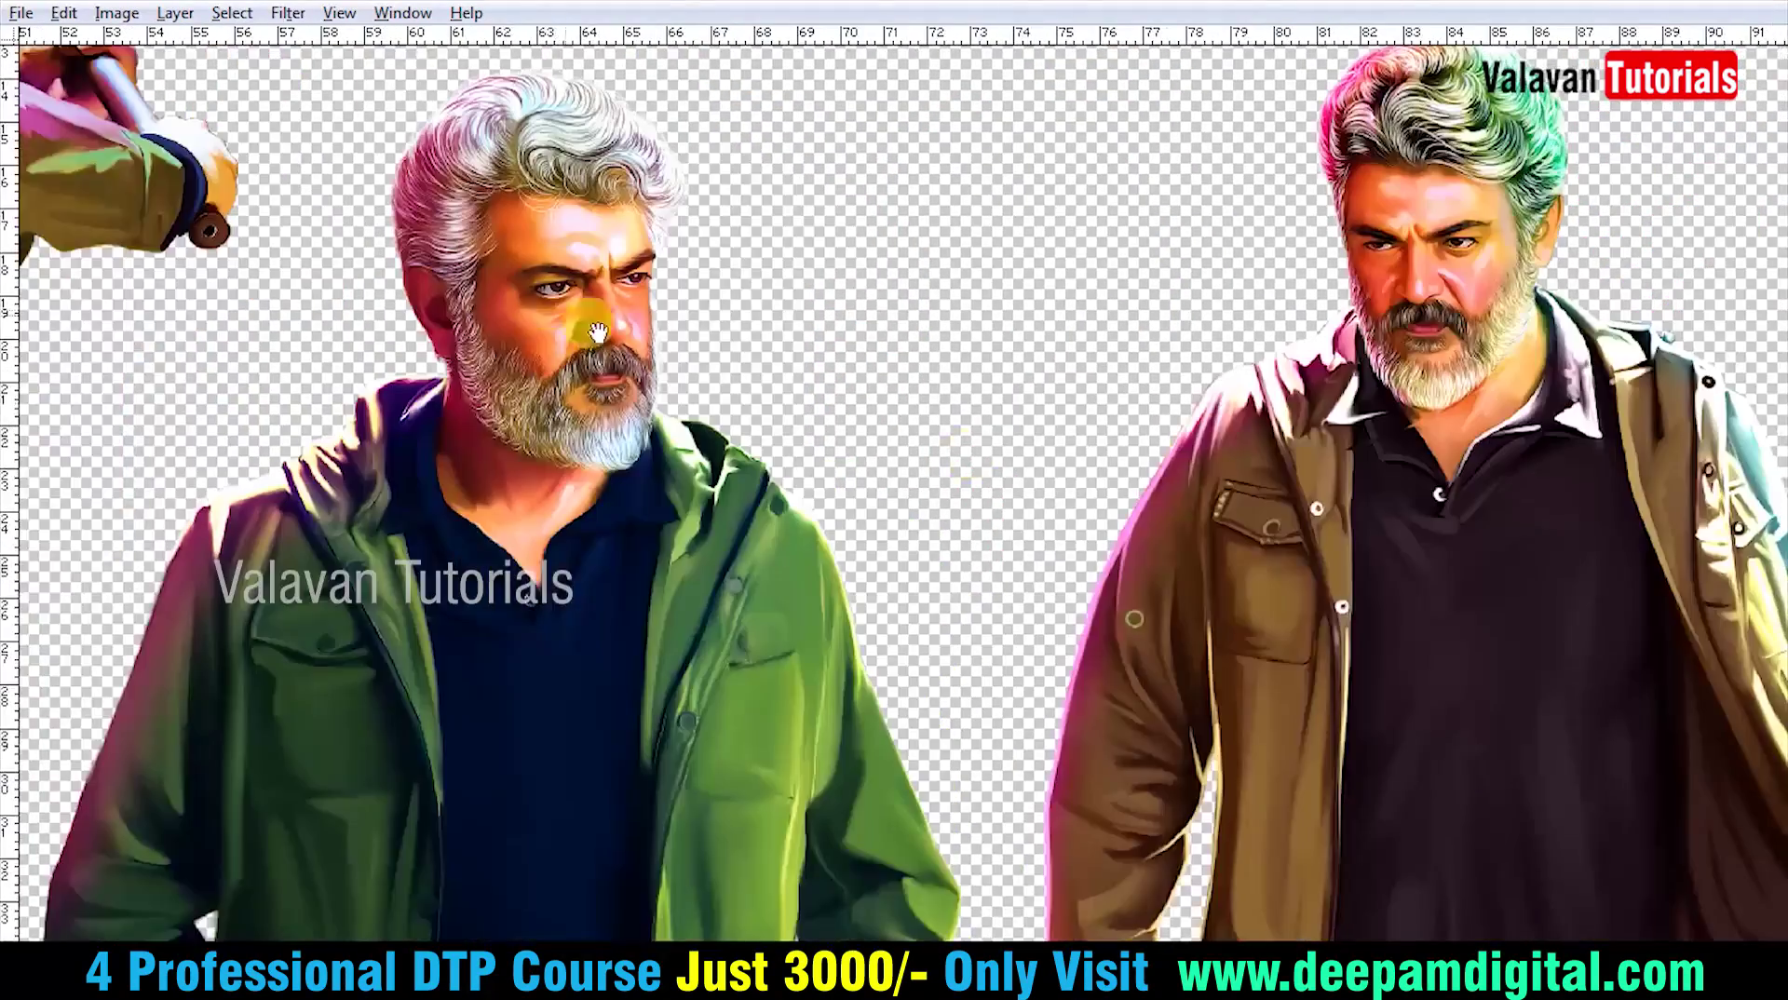
pyautogui.rightClick(1065, 445)
pyautogui.click(1122, 465)
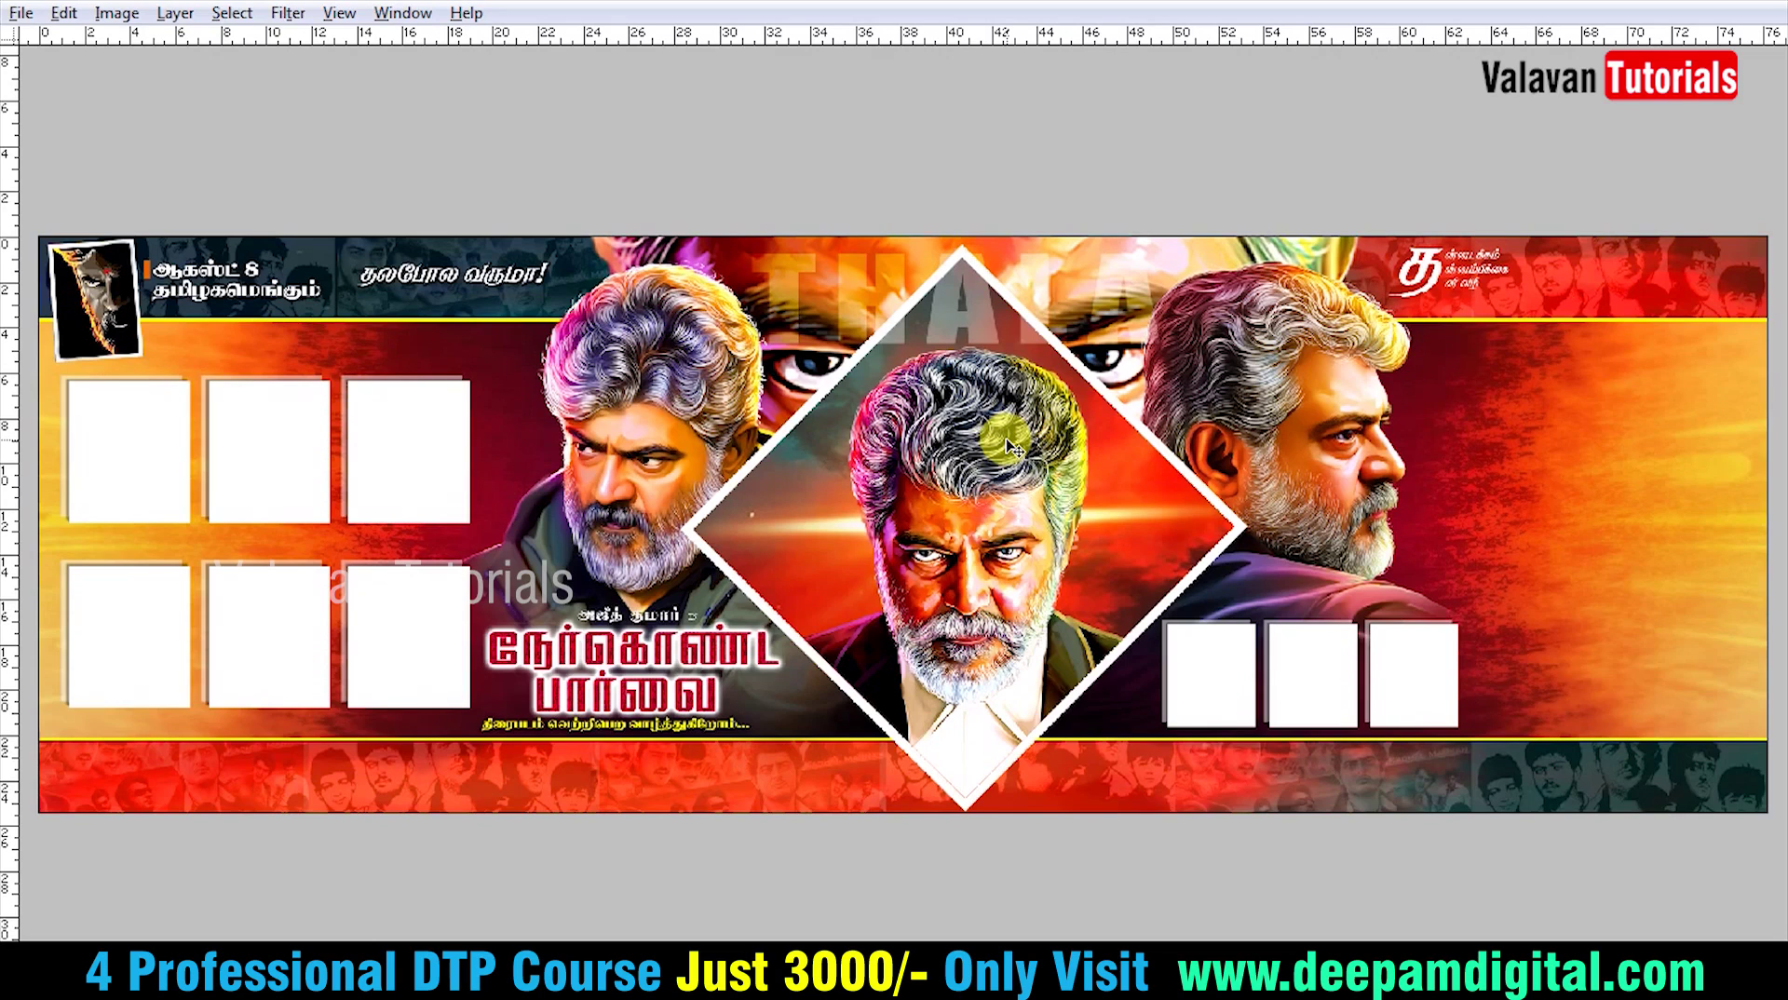
pyautogui.hotkey('ctrl', 'w')
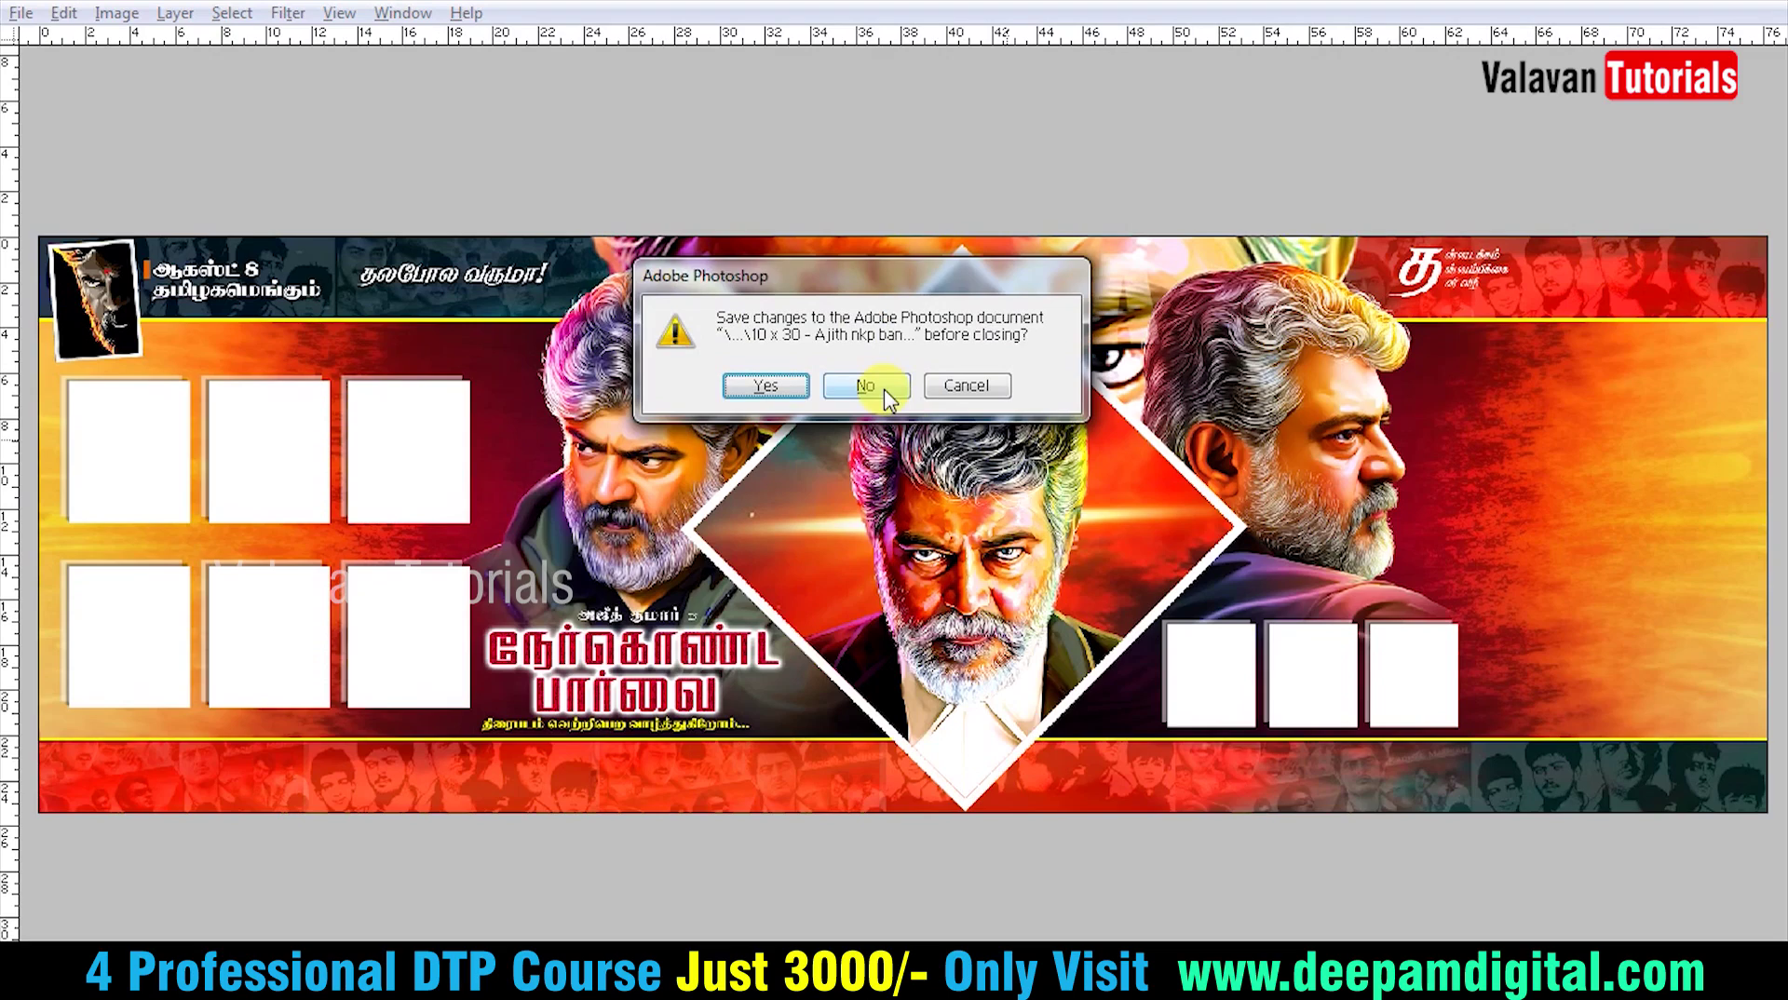
pyautogui.click(865, 387)
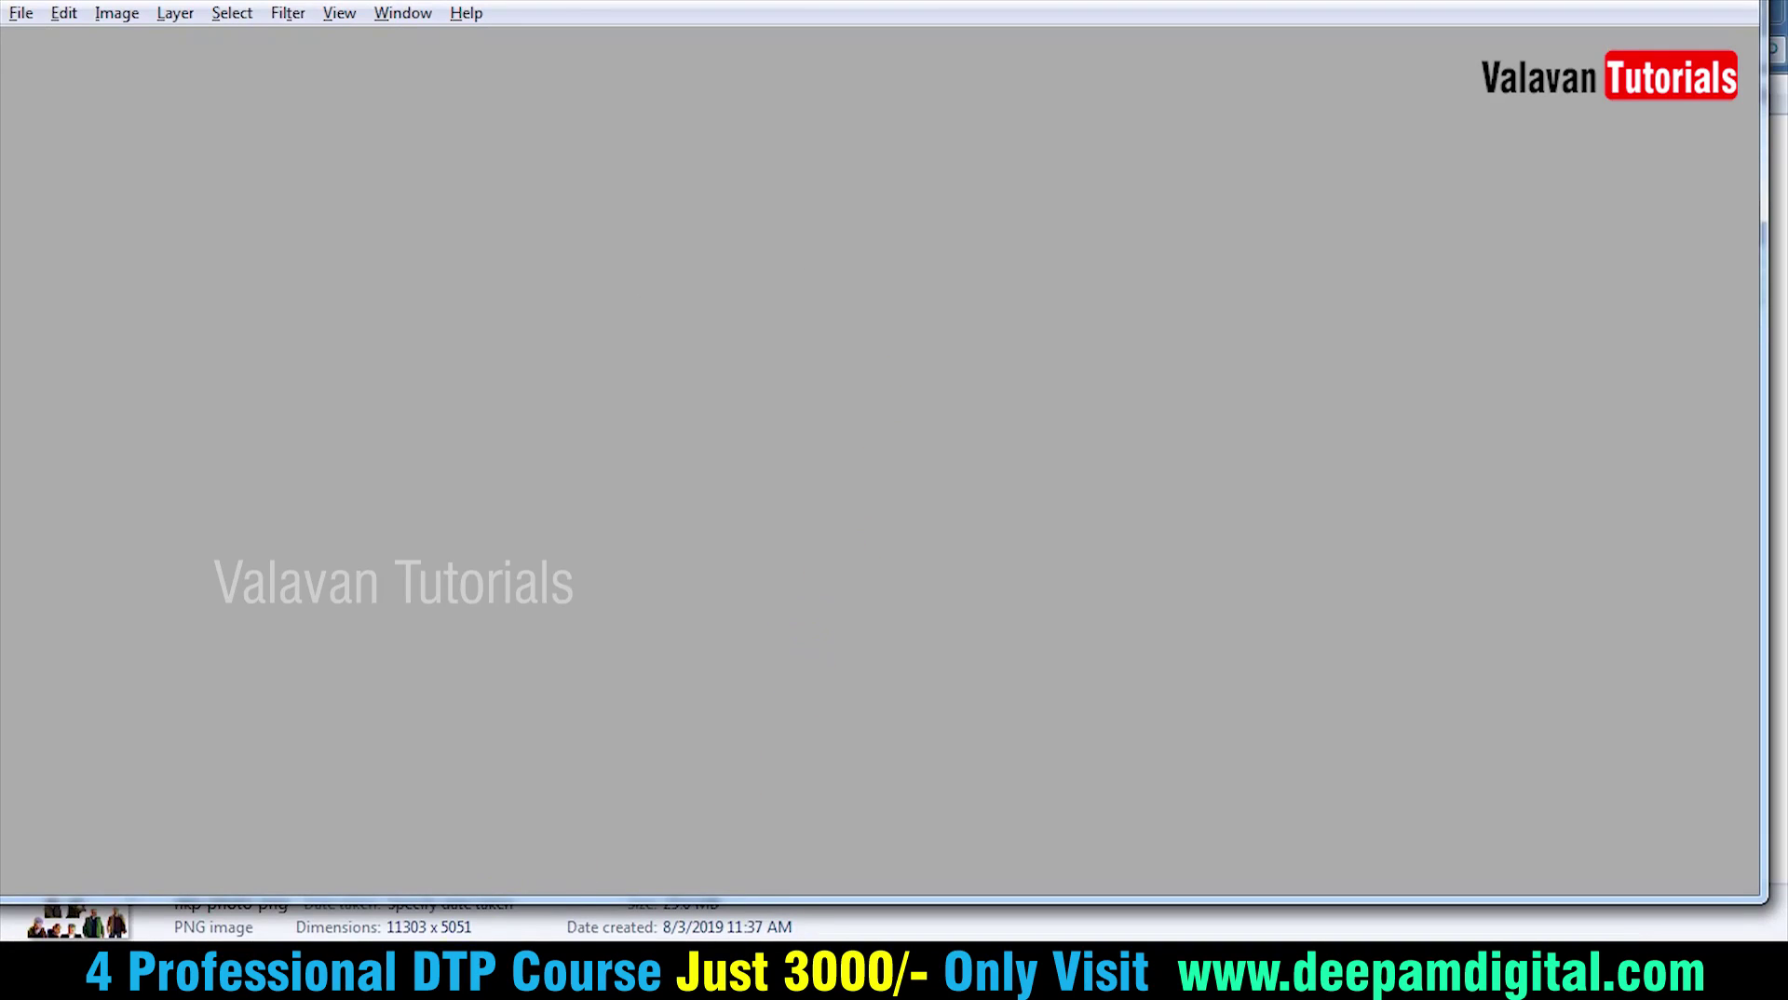
# Return to the Explorer window and go back to the Owncloud folder listing
pyautogui.hotkey('ctrl', 'q')
pyautogui.click(19, 49)
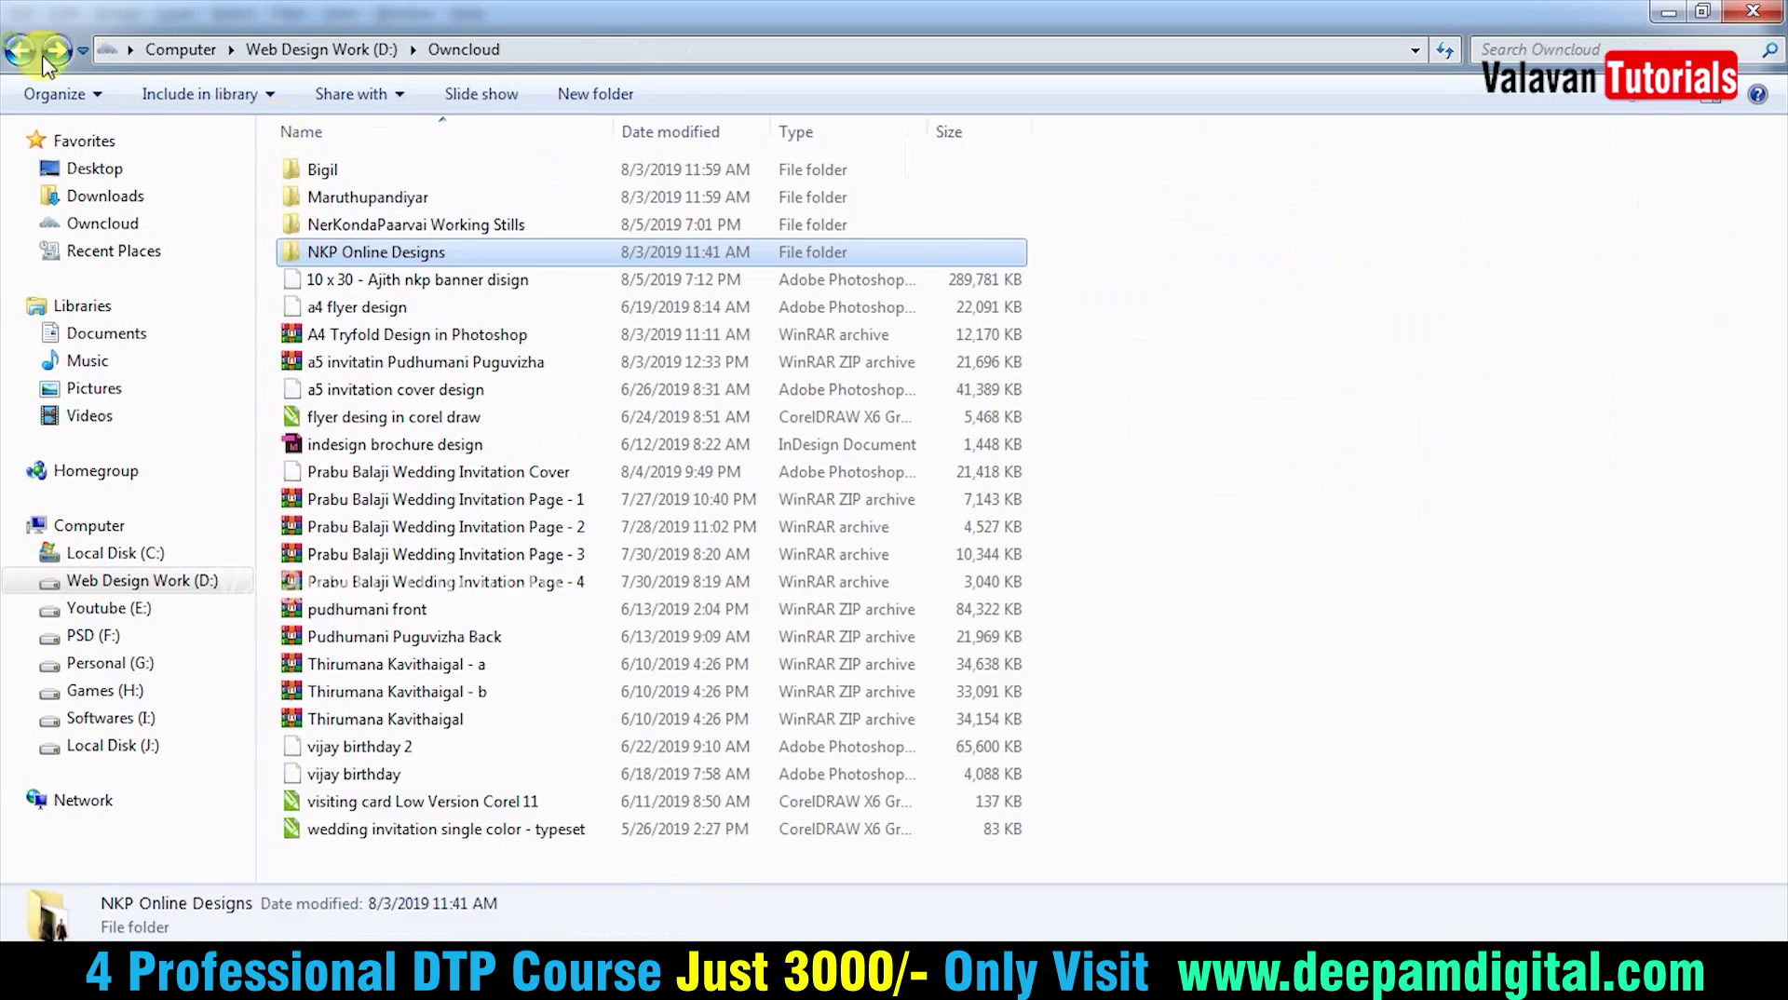